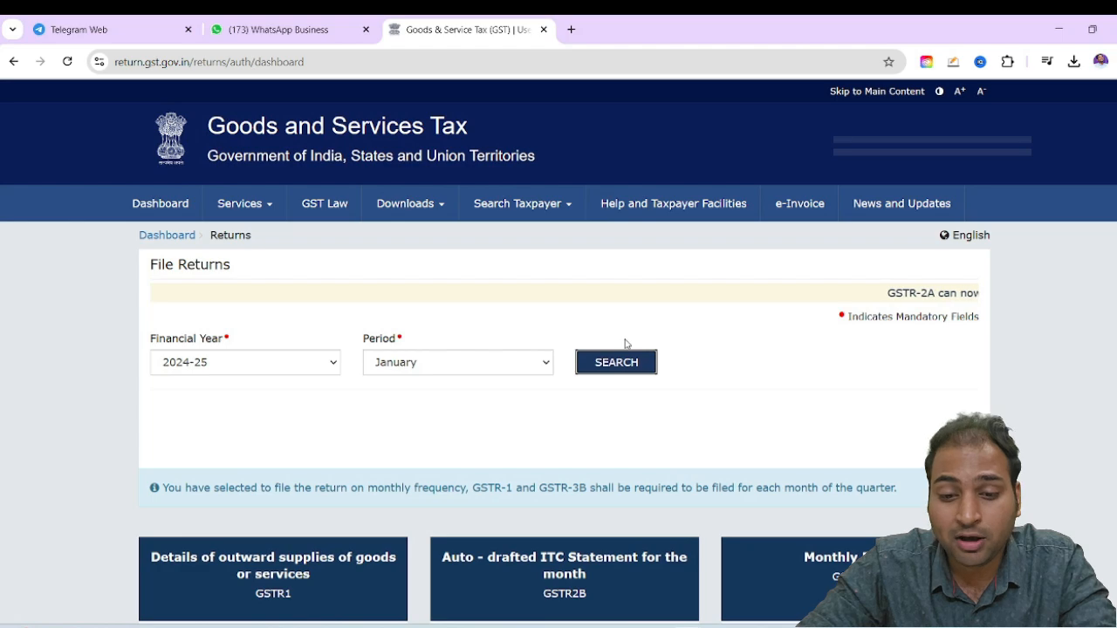
# Open the January 2024-25 GSTR-1 return for online preparation and go to its record details
pyautogui.scroll(-4, 561, 411)
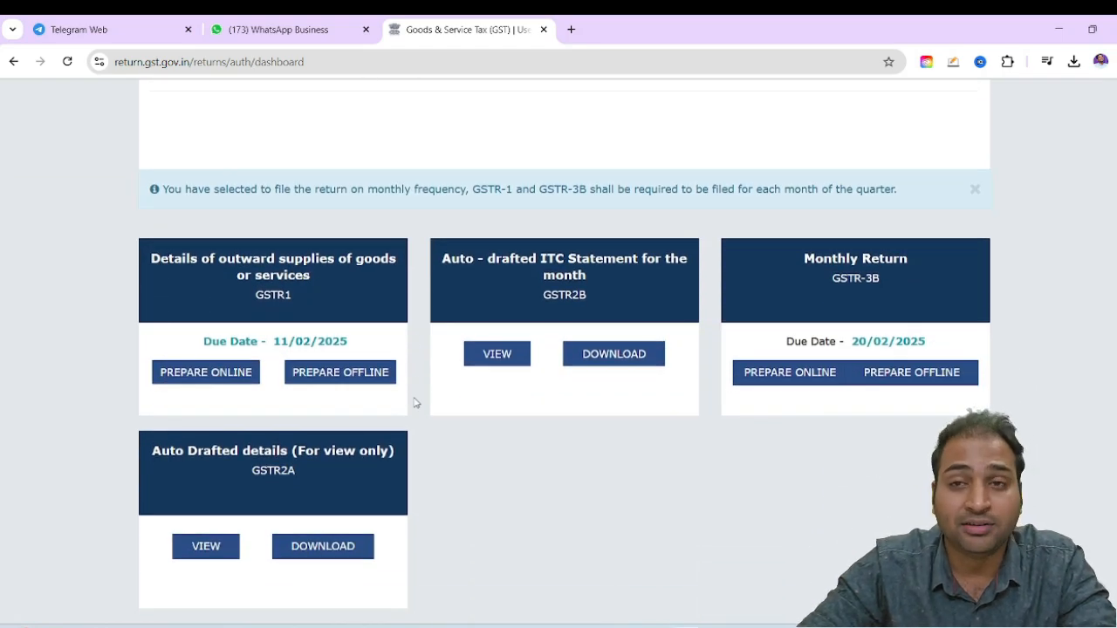
pyautogui.click(221, 373)
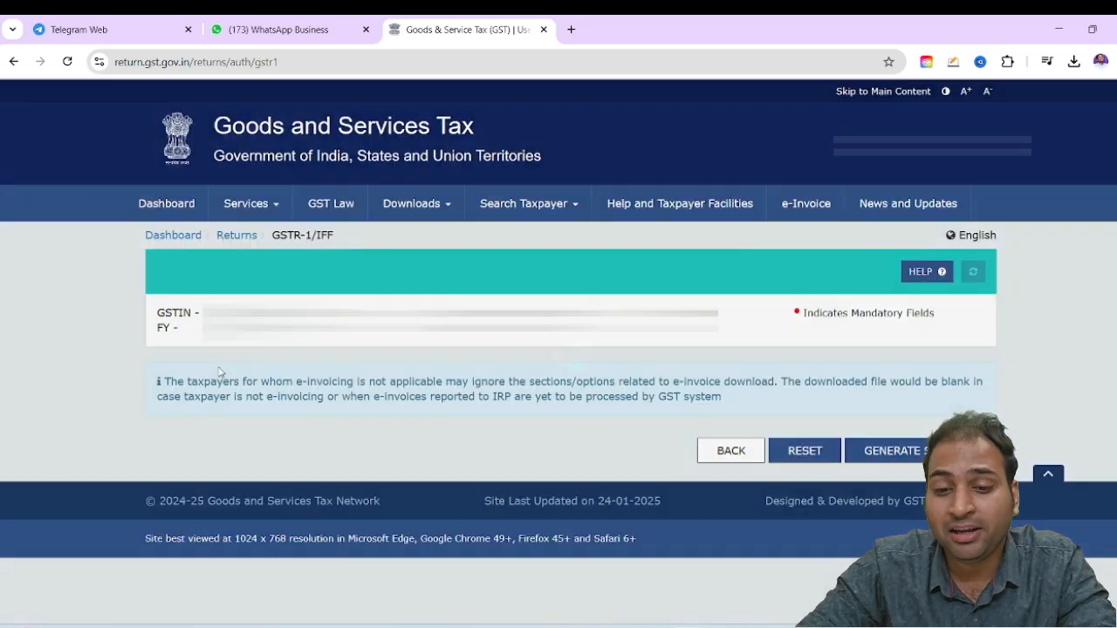
pyautogui.scroll(-1, 279, 368)
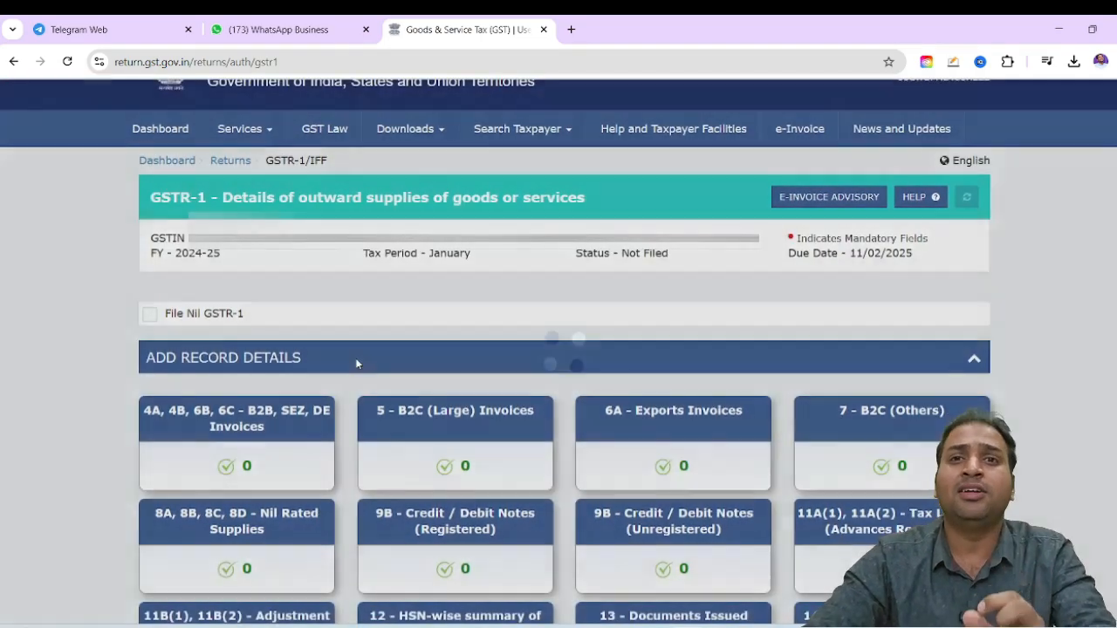
# Switch to the tax invoice PDF in Acrobat and examine the Billed By and Billed To party details
pyautogui.hotkey('alt', 'Tab')
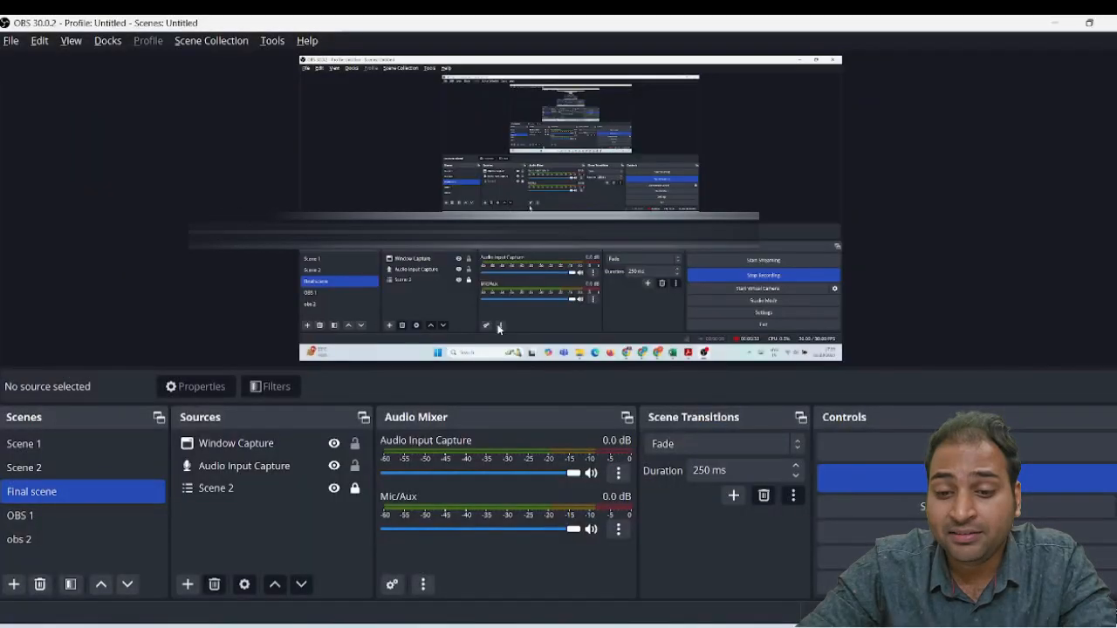
pyautogui.hotkey('alt', 'Tab')
pyautogui.hotkey('alt', 'Tab')
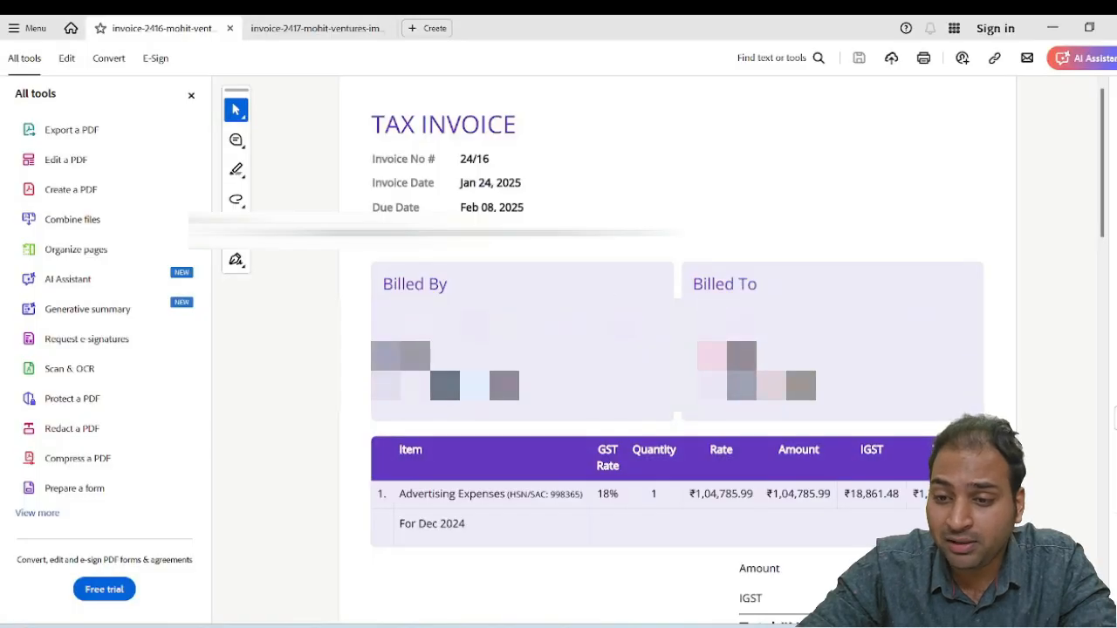
pyautogui.moveTo(695, 286); pyautogui.dragTo(772, 286)
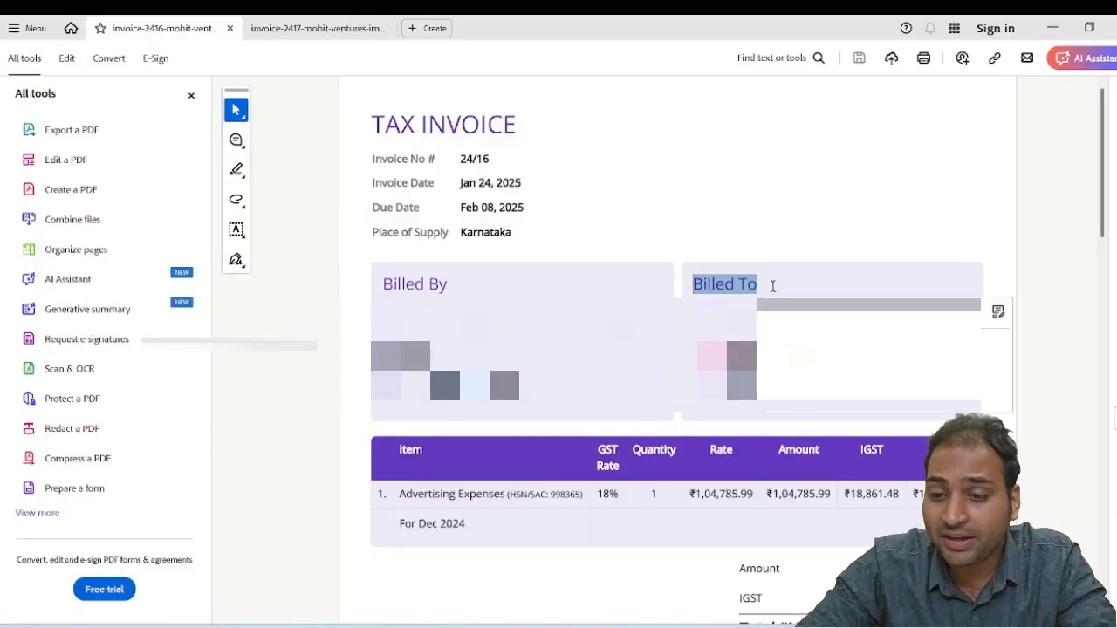
pyautogui.click(536, 244)
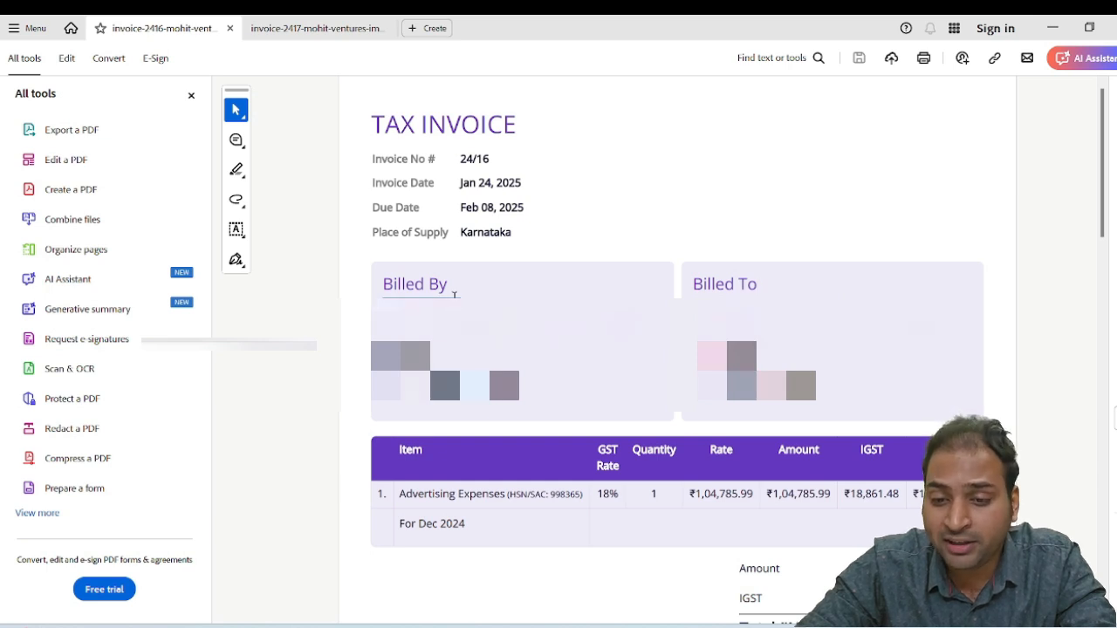
pyautogui.moveTo(397, 327); pyautogui.dragTo(637, 326)
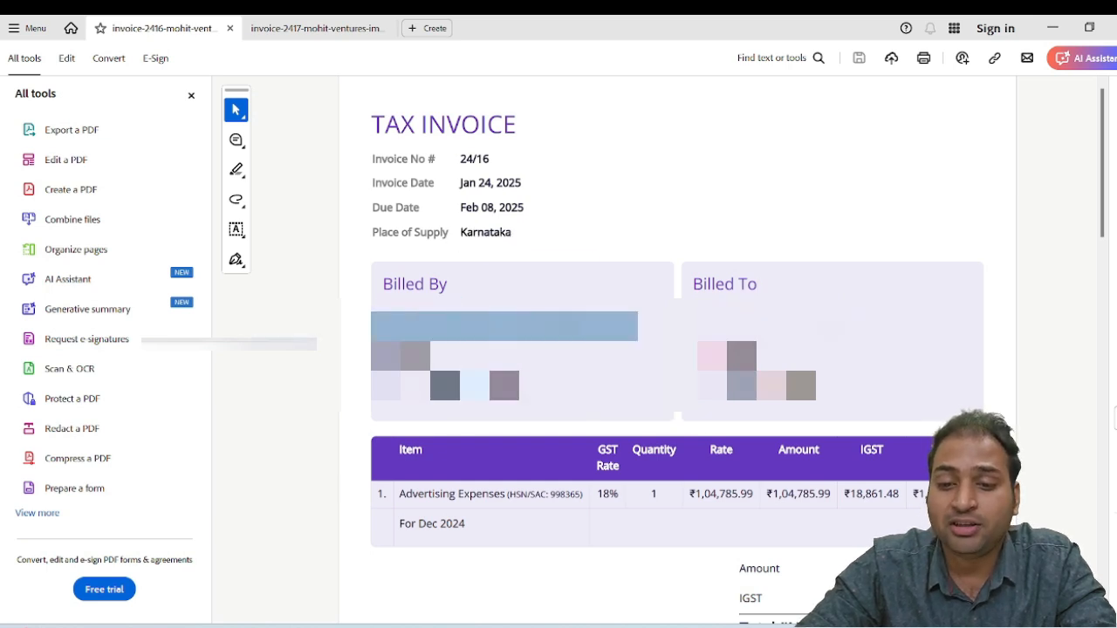
pyautogui.click(601, 321)
pyautogui.doubleClick(477, 386)
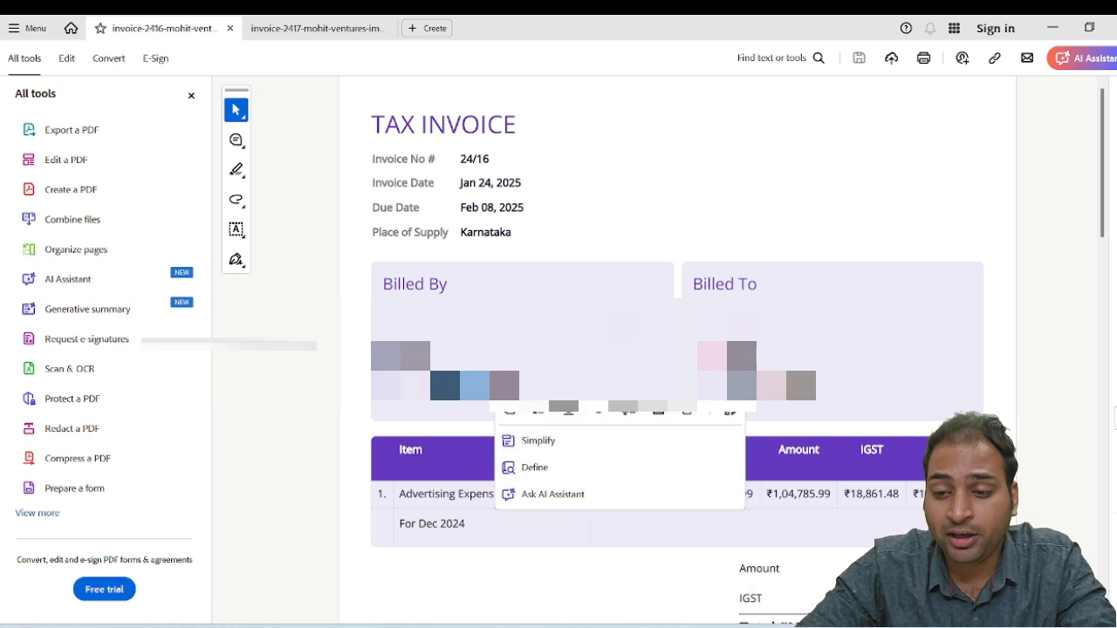
pyautogui.click(489, 386)
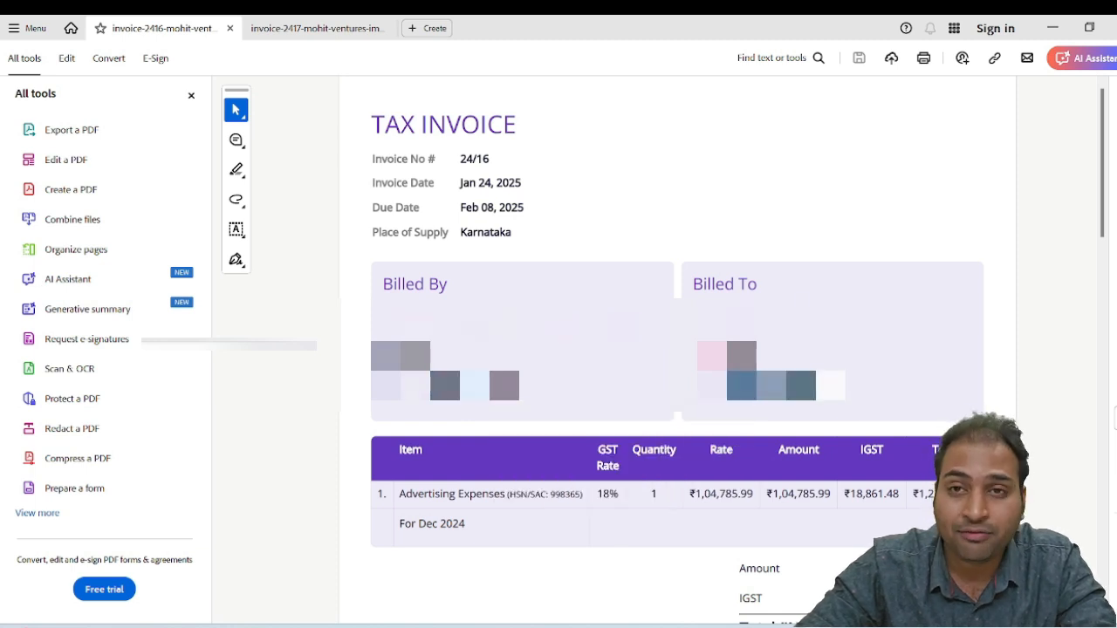
pyautogui.doubleClick(814, 386)
# Switch back to the GST portal, start a new record under B2B, SEZ, DE Invoices and fill in the recipient's GSTIN
pyautogui.hotkey('alt', 'Tab')
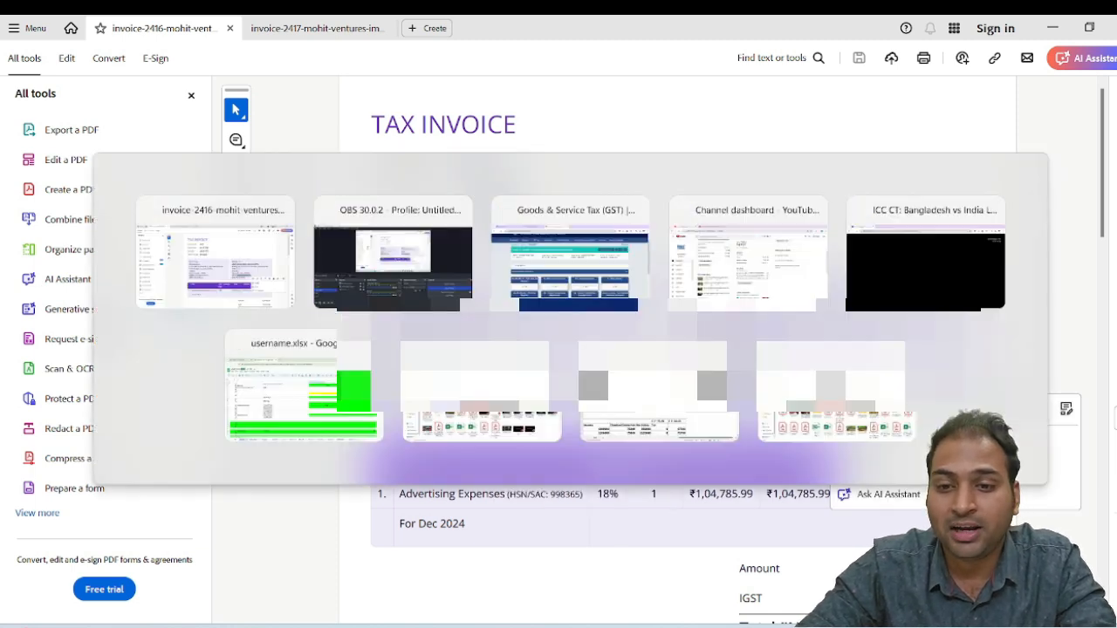
pyautogui.hotkey('alt', 'Tab')
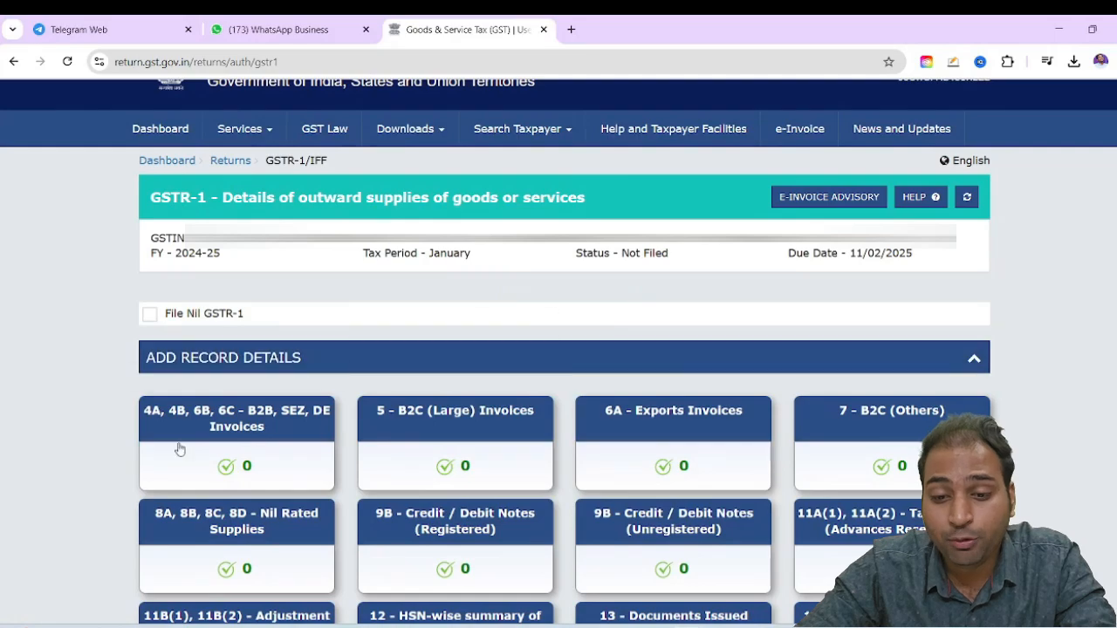
pyautogui.click(246, 425)
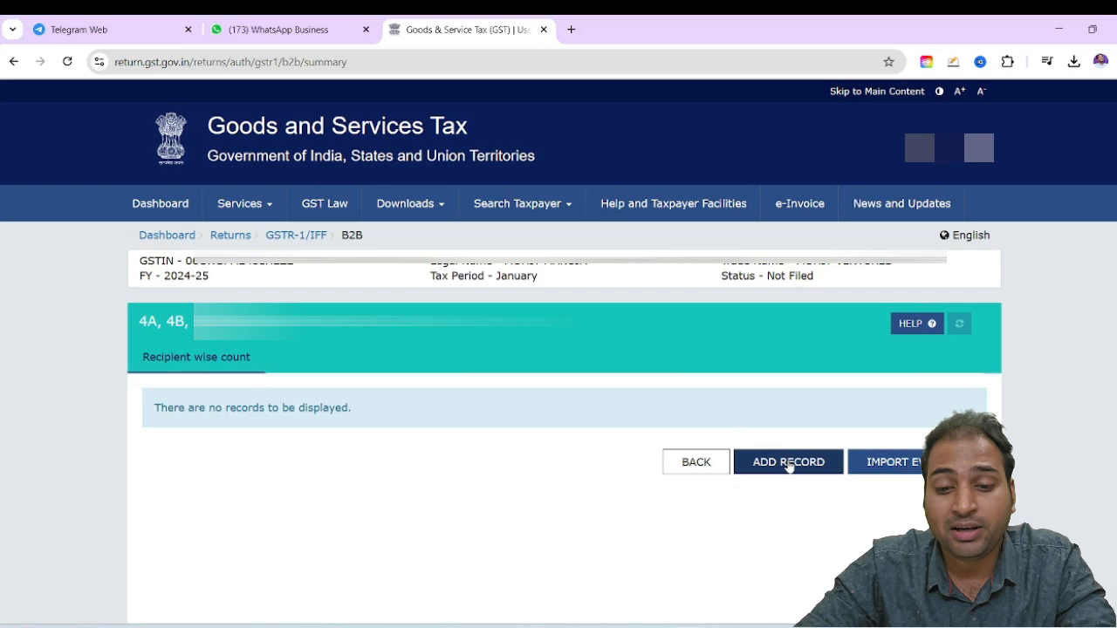
pyautogui.click(788, 463)
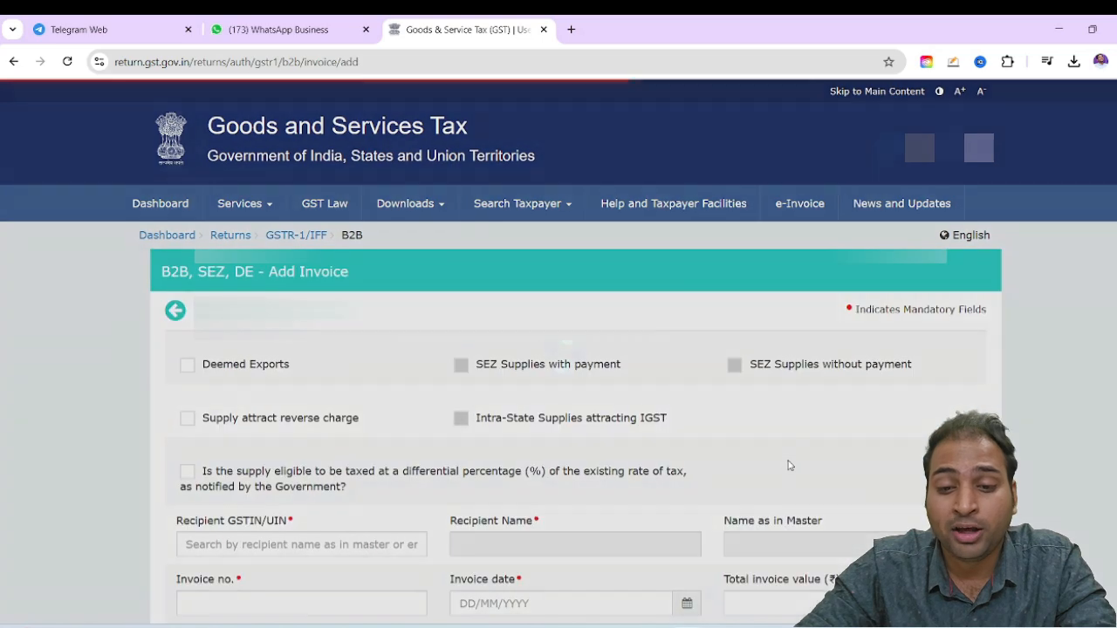
pyautogui.scroll(-2, 807, 476)
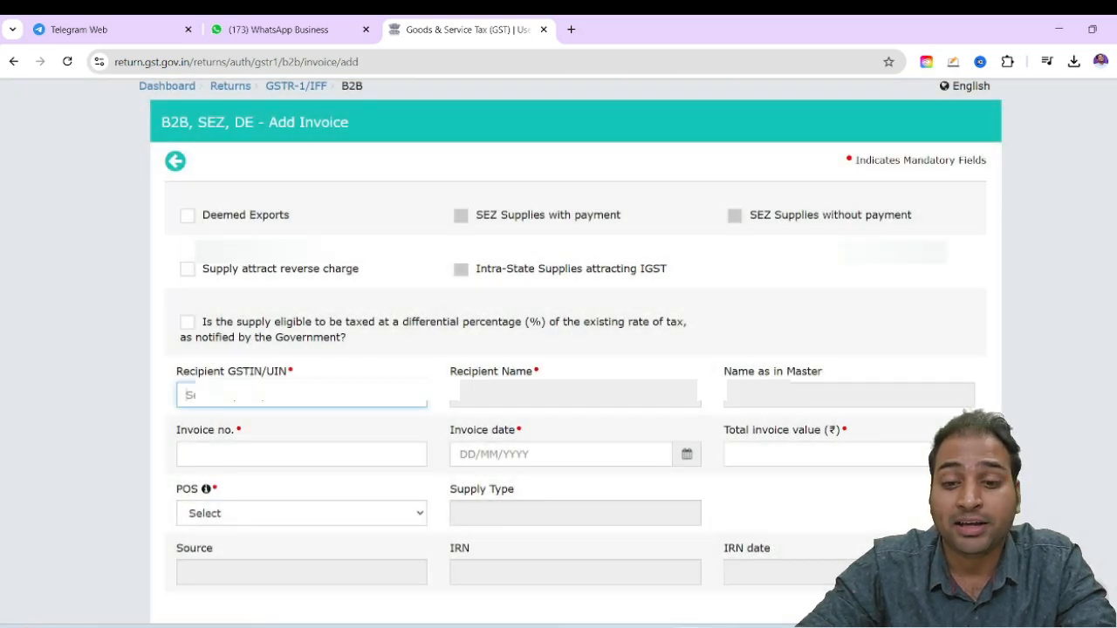
pyautogui.click(305, 417)
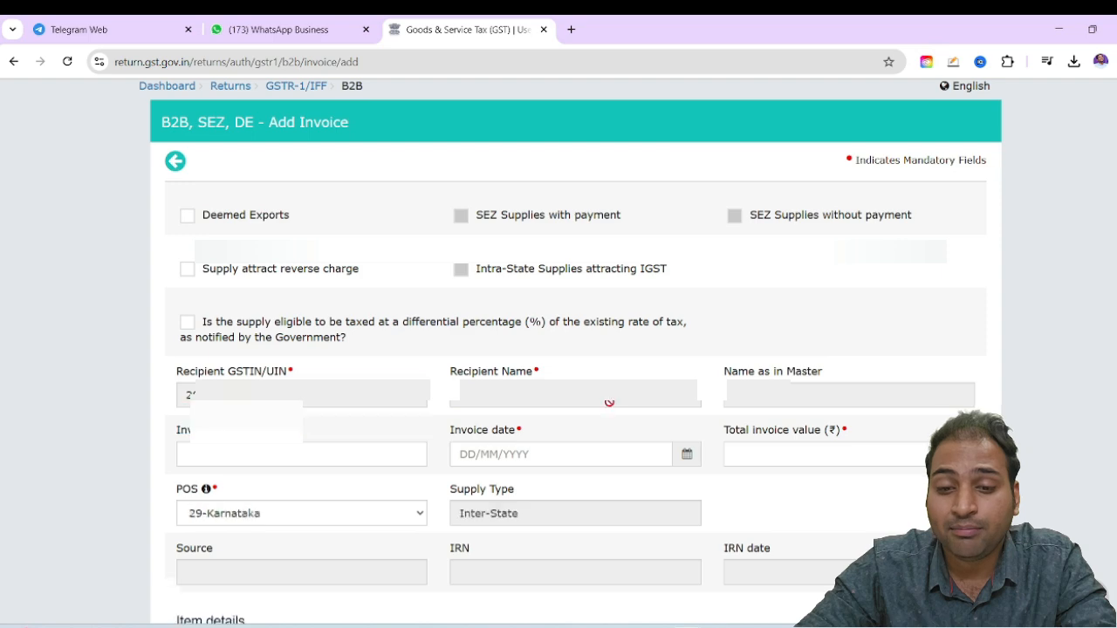
# Enter 24/16 as the invoice number, taken from the tax invoice PDF
pyautogui.scroll(-1, 620, 375)
pyautogui.scroll(-1, 629, 362)
pyautogui.click(362, 312)
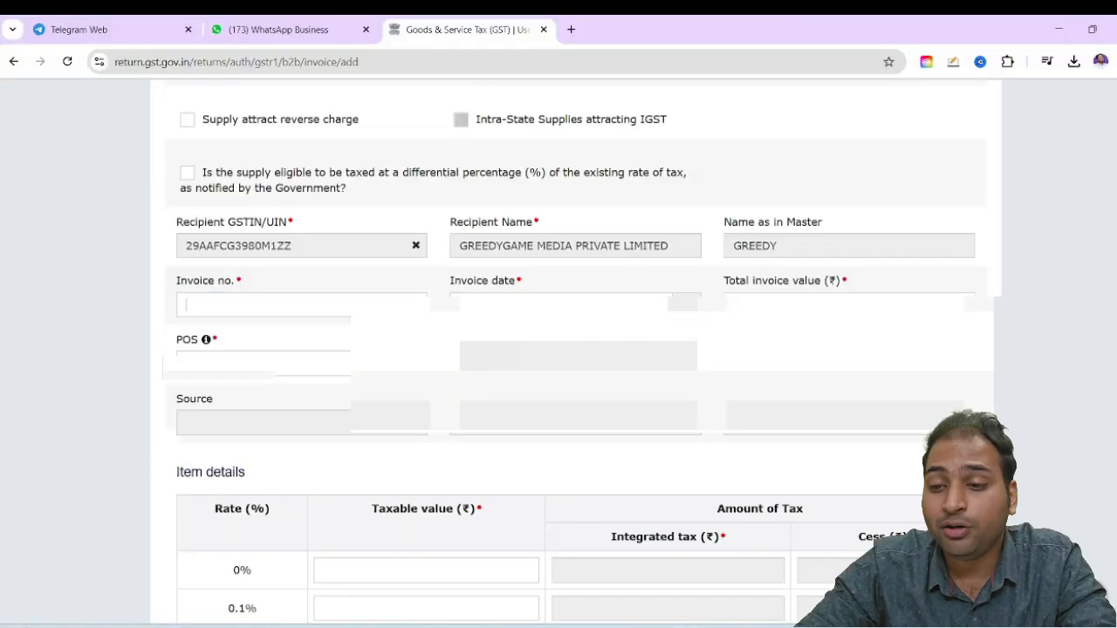
pyautogui.hotkey('alt', 'Tab')
pyautogui.hotkey('alt', 'Tab')
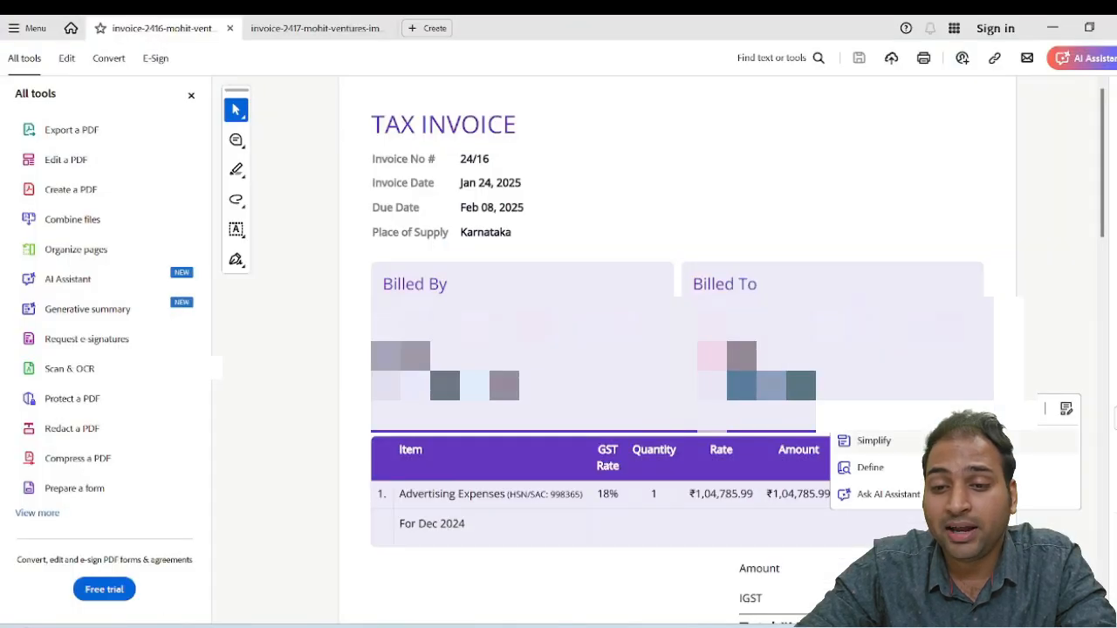
pyautogui.moveTo(462, 158); pyautogui.dragTo(491, 158)
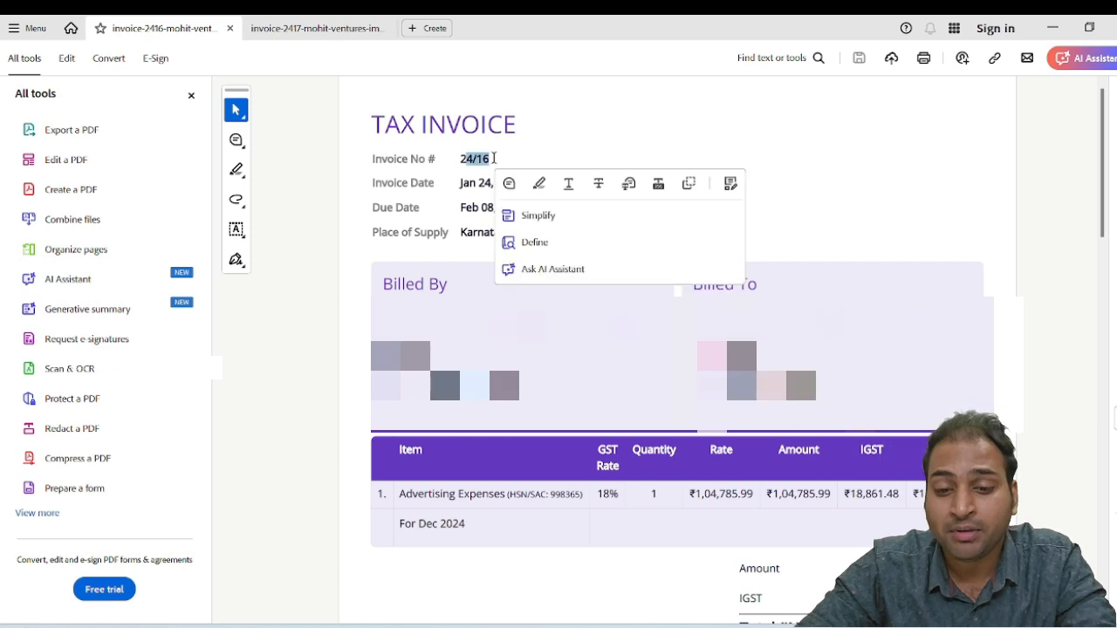
pyautogui.hotkey('alt', 'Tab')
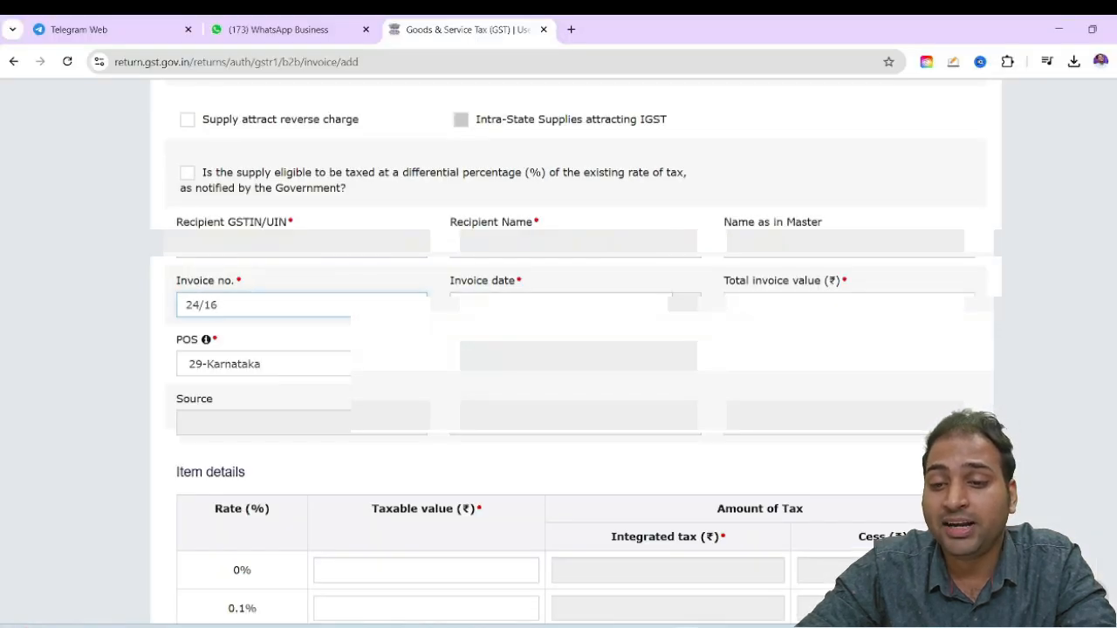
# Set the invoice date to 24/01/2025, checking it against the tax invoice PDF
pyautogui.hotkey('alt', 'Tab')
pyautogui.click(812, 175)
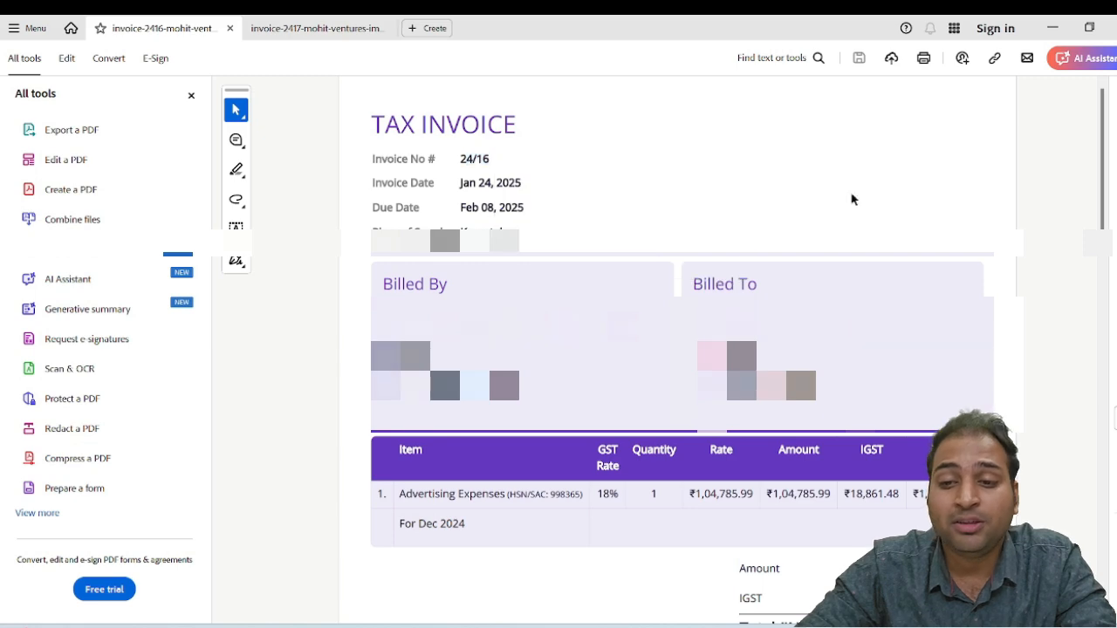
pyautogui.hotkey('alt', 'Tab')
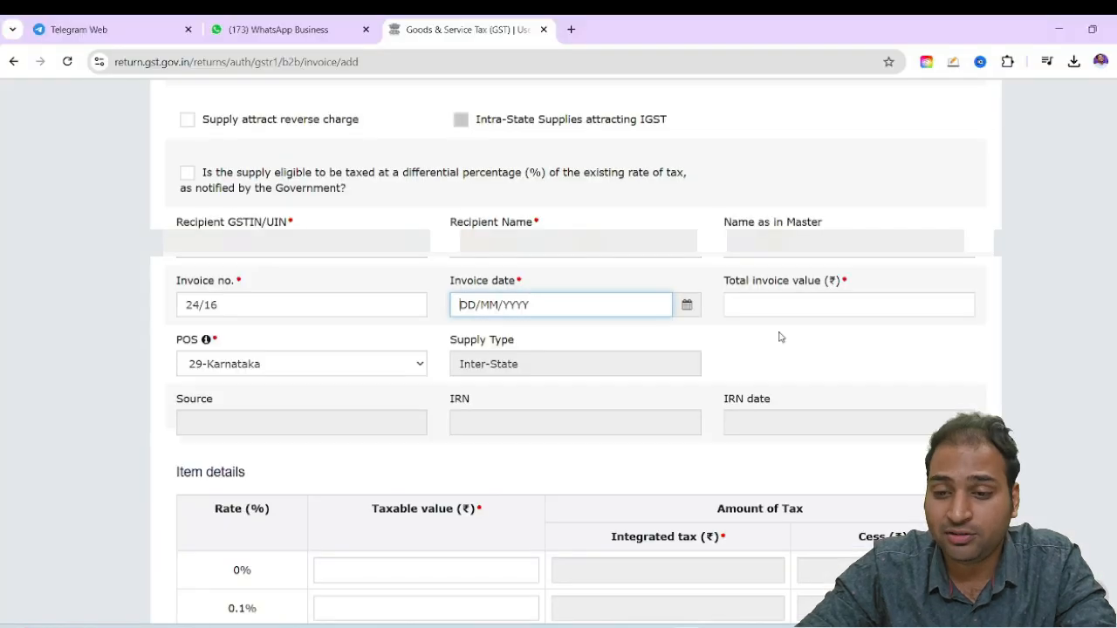
pyautogui.click(696, 304)
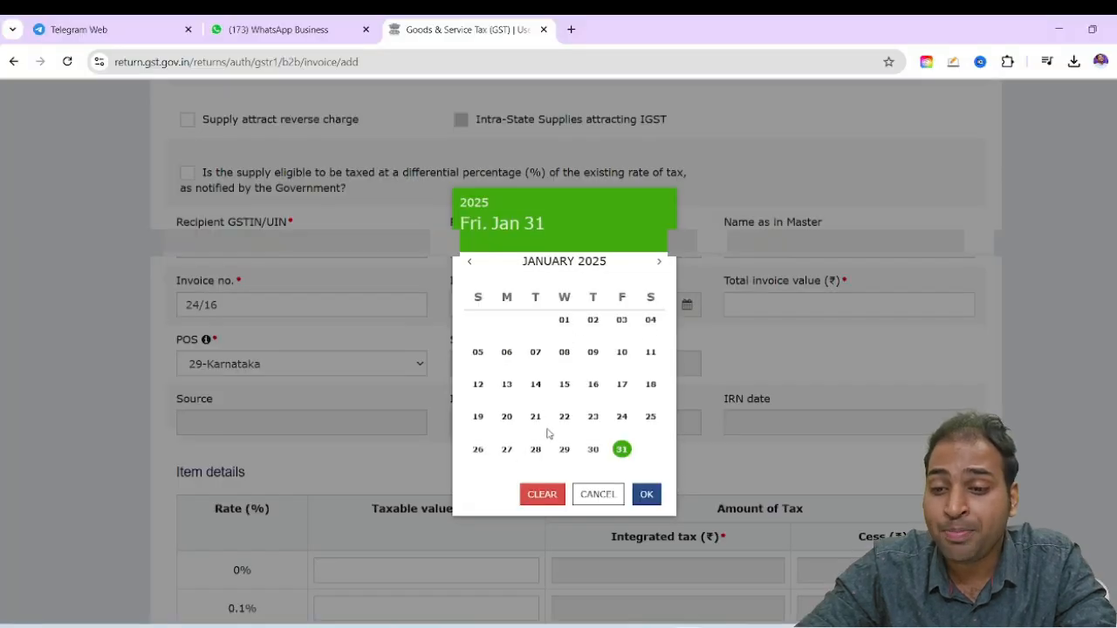
pyautogui.click(621, 416)
# Enter 123464 as the total invoice value after consulting the total on the tax invoice PDF
pyautogui.click(869, 305)
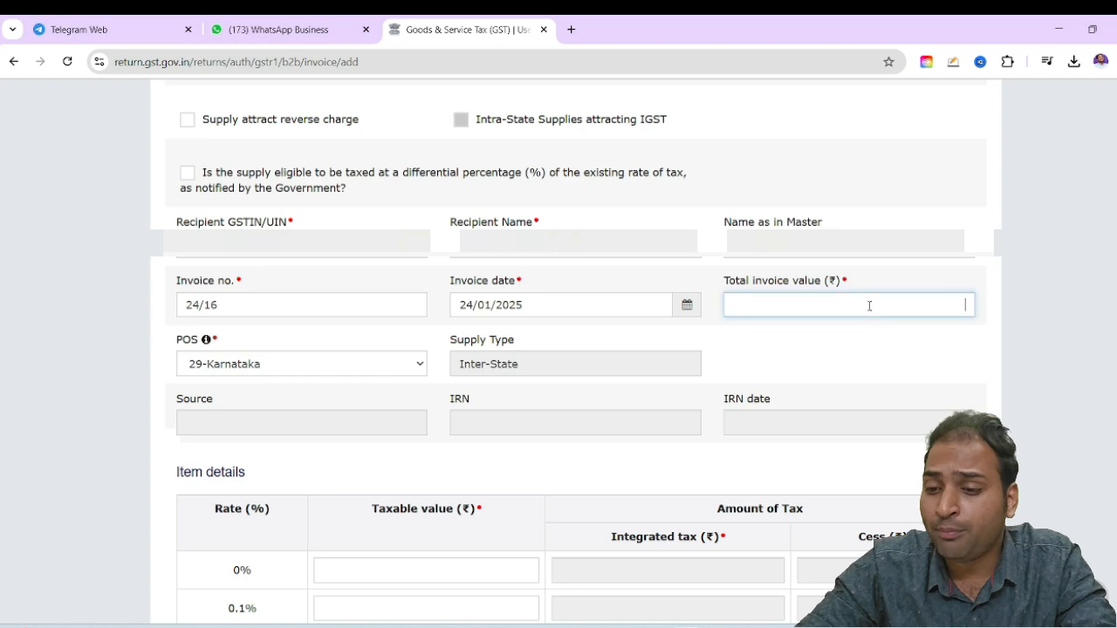
pyautogui.hotkey('alt', 'Tab')
pyautogui.scroll(-2, 681, 349)
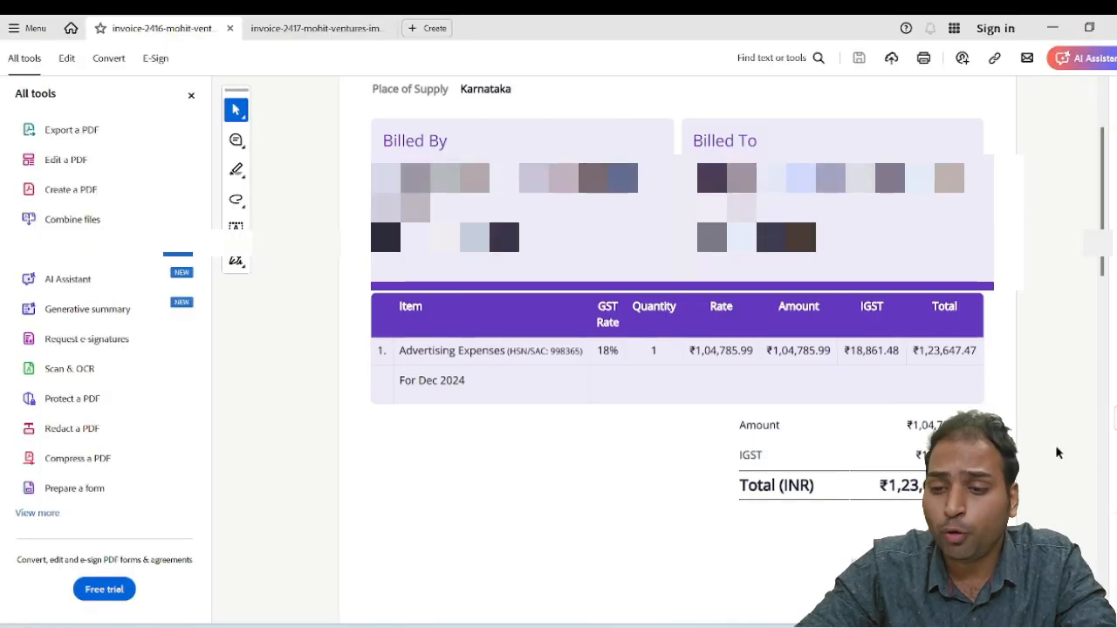
pyautogui.hotkey('alt', 'Tab')
pyautogui.write('12')
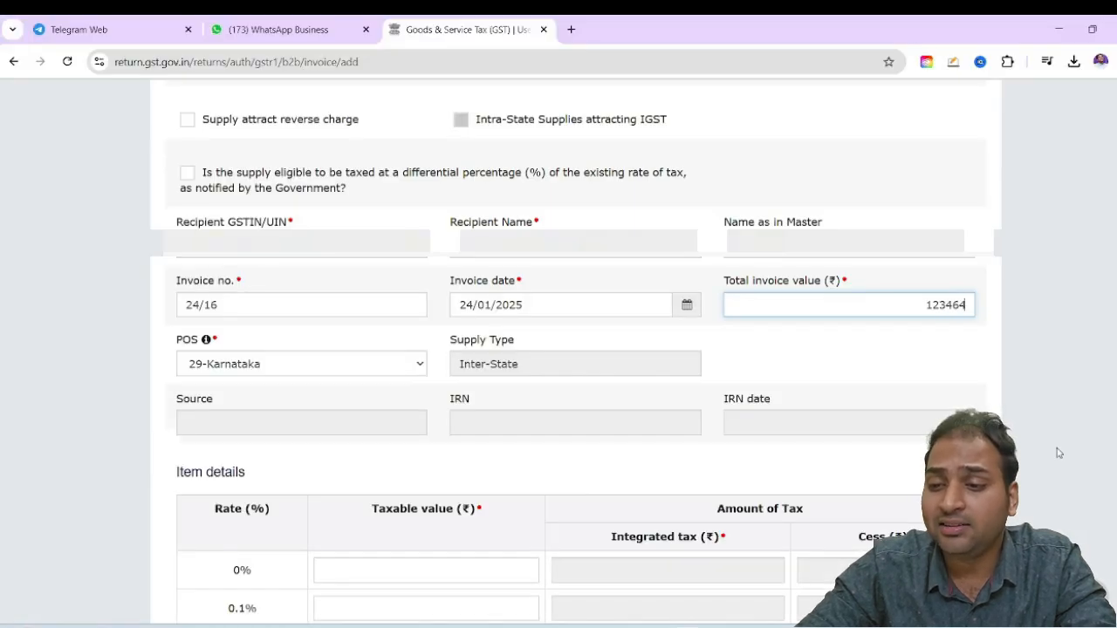
# Check the GST rate and taxable amount on the tax invoice PDF against the item details table in the GST portal
pyautogui.scroll(-5, 623, 456)
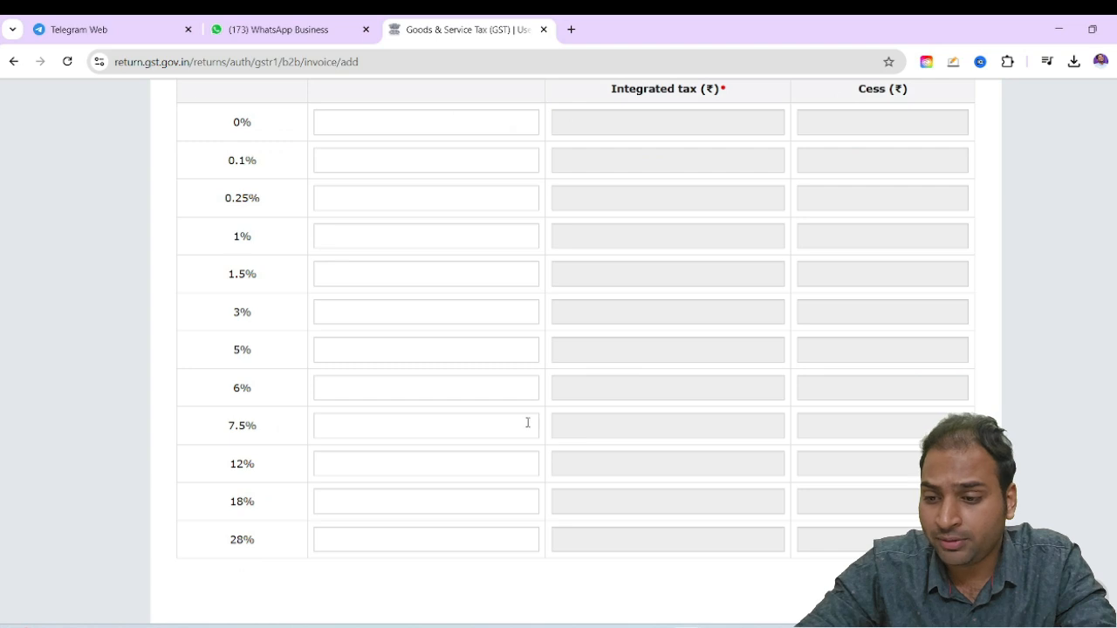
pyautogui.hotkey('alt', 'Tab')
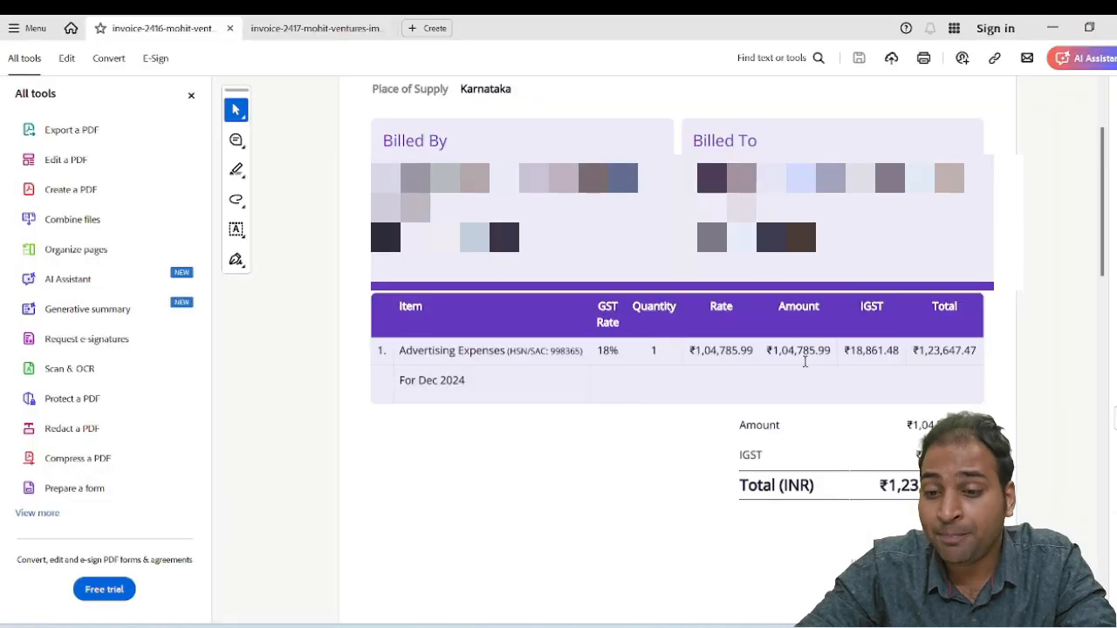
pyautogui.moveTo(600, 350); pyautogui.dragTo(646, 351)
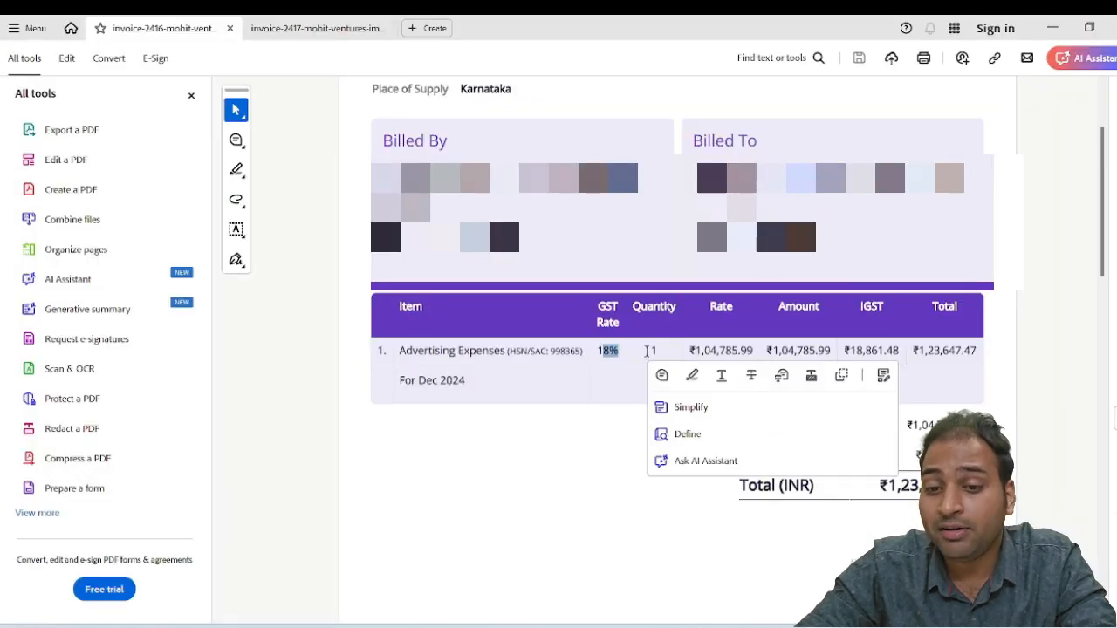
pyautogui.click(575, 366)
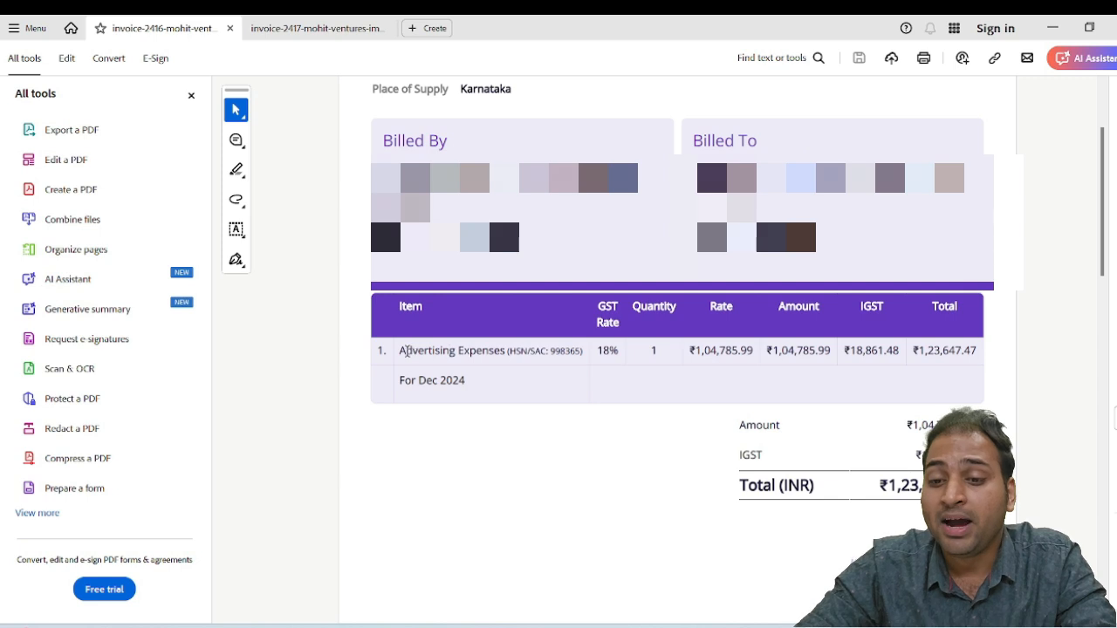
pyautogui.click(726, 355)
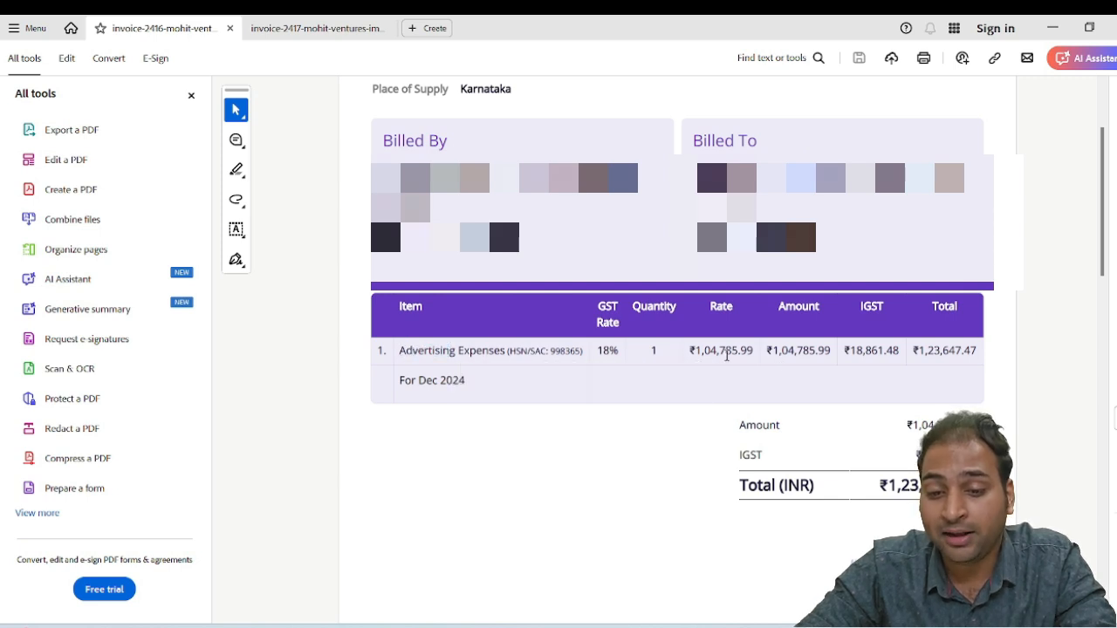
pyautogui.hotkey('alt', 'Tab')
pyautogui.scroll(2, 641, 416)
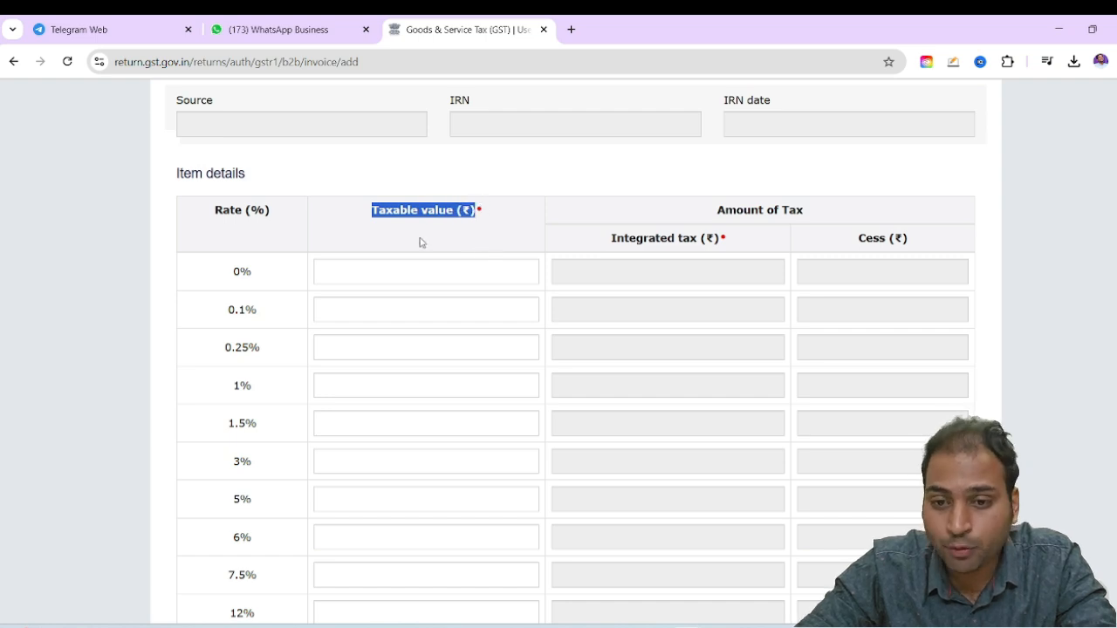
pyautogui.click(355, 178)
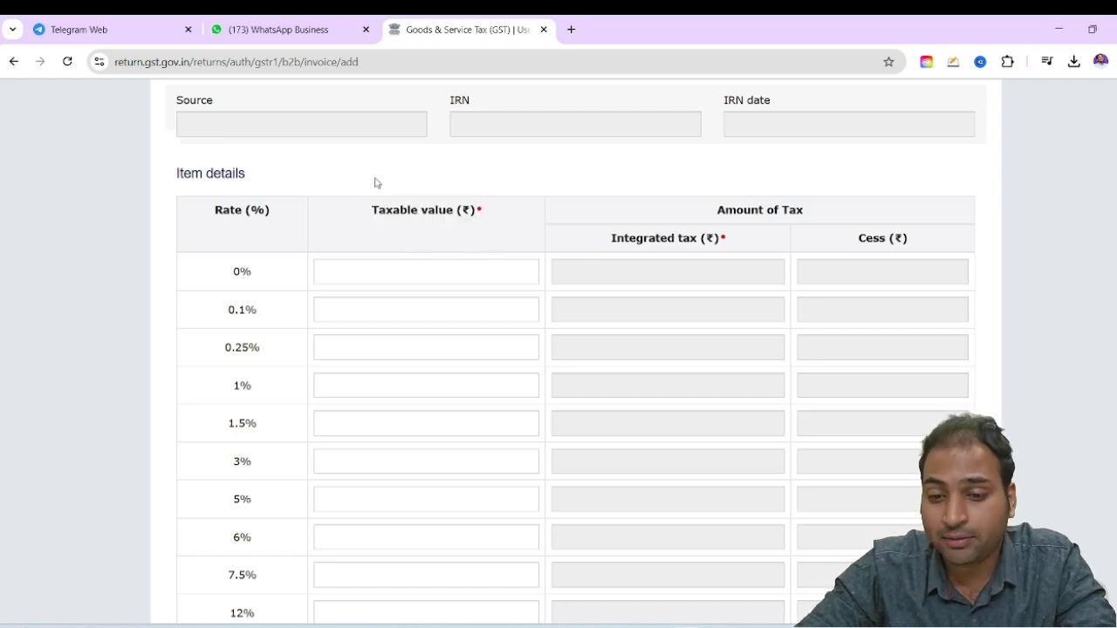
# Enter 104786 as the taxable value in the 18% rate row, checking the amount on the tax invoice PDF
pyautogui.scroll(-3, 626, 366)
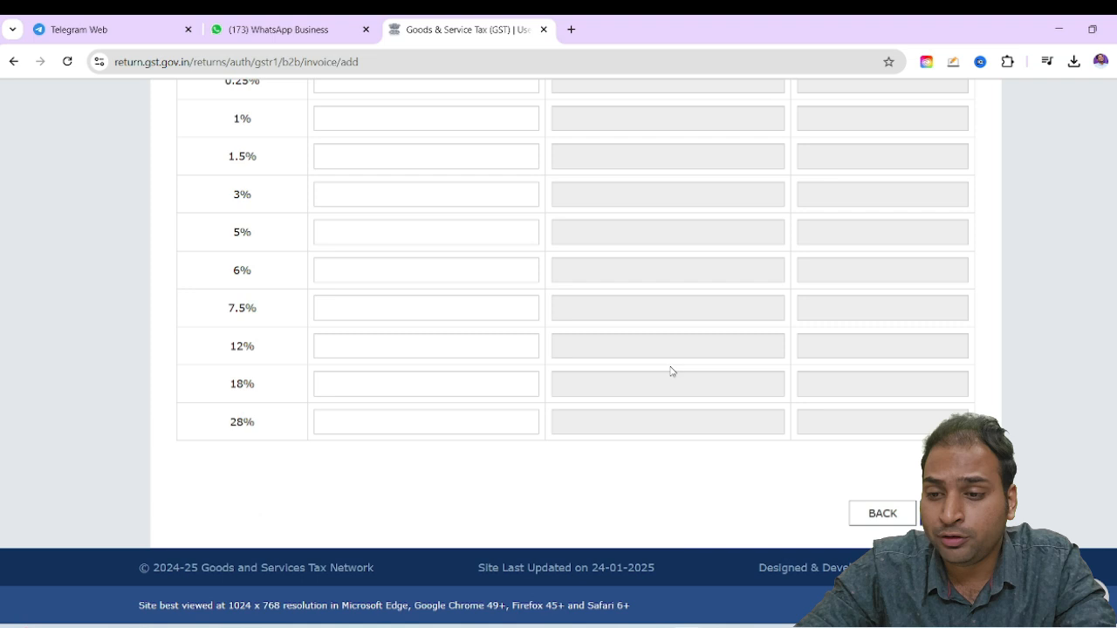
pyautogui.click(388, 385)
pyautogui.hotkey('alt', 'Tab')
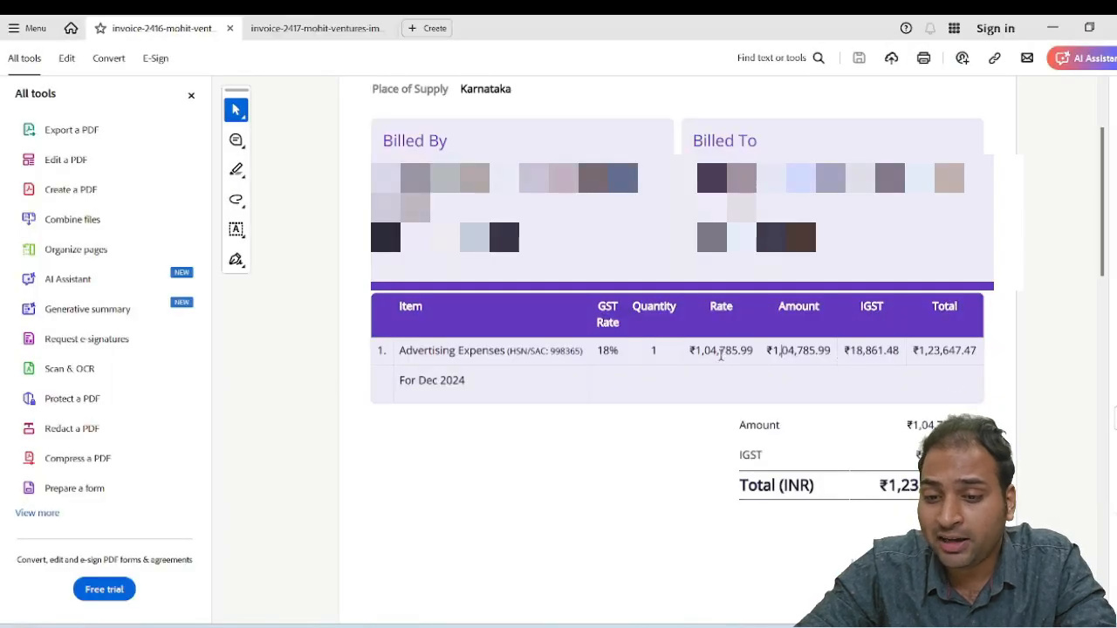
pyautogui.hotkey('alt', 'Tab')
pyautogui.write('1')
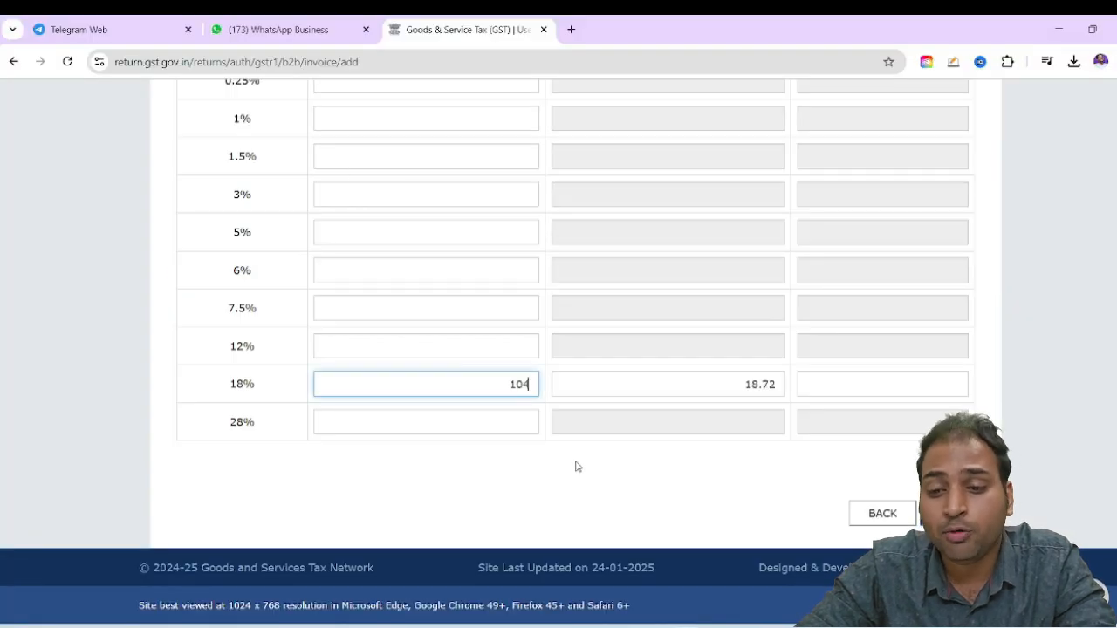
pyautogui.write('04786')
pyautogui.hotkey('alt', 'Tab')
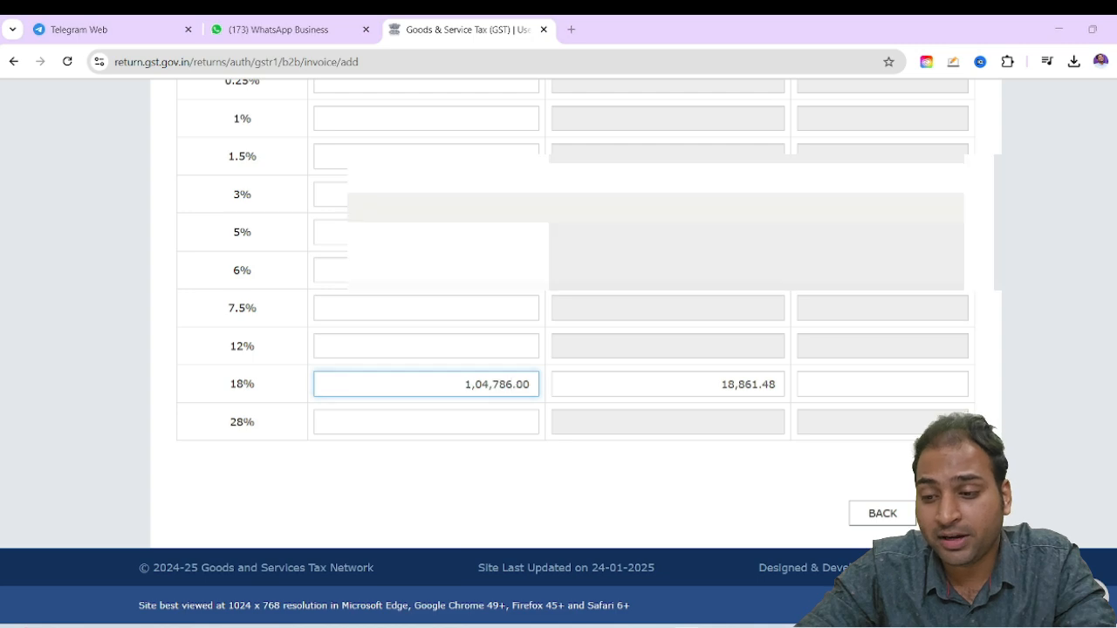
pyautogui.hotkey('alt', 'Tab')
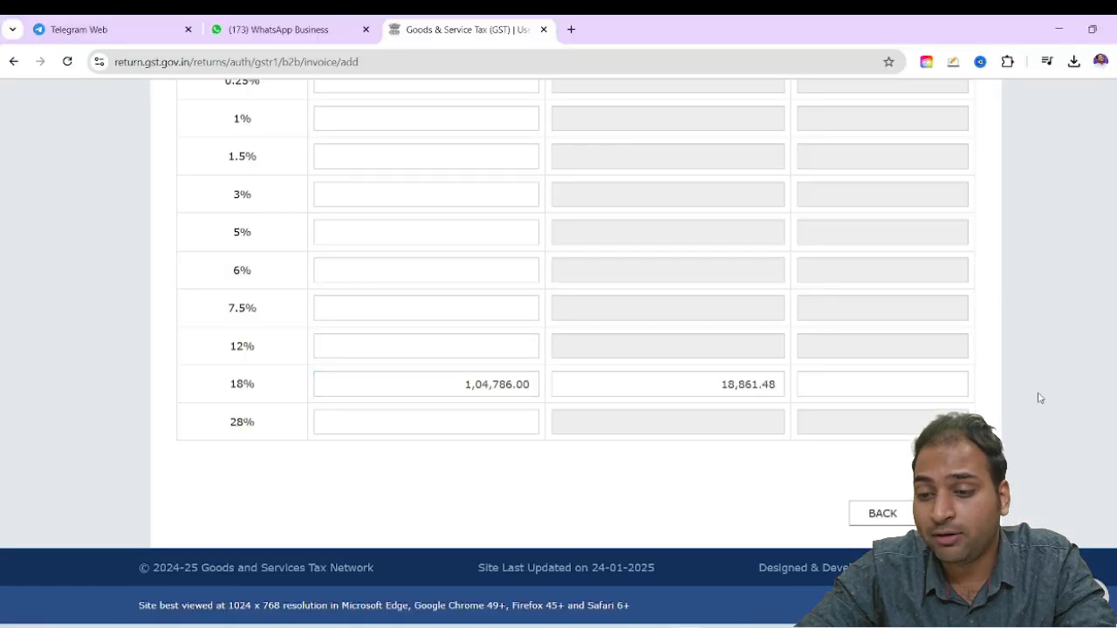
# Recheck the entered B2B invoice details and save the invoice
pyautogui.click(945, 513)
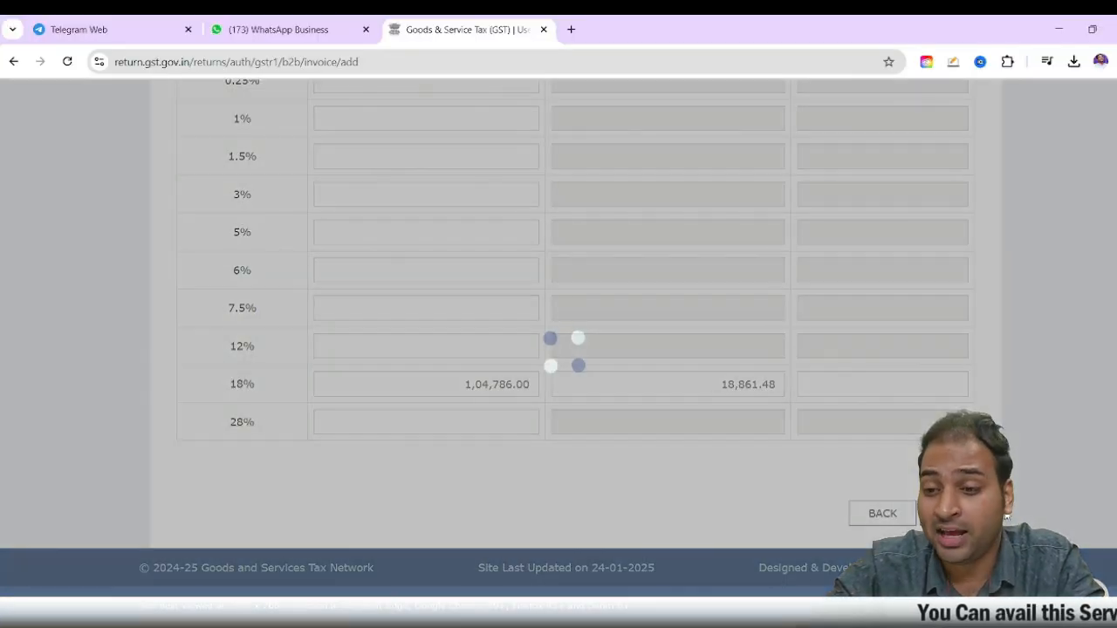
pyautogui.scroll(6, 771, 487)
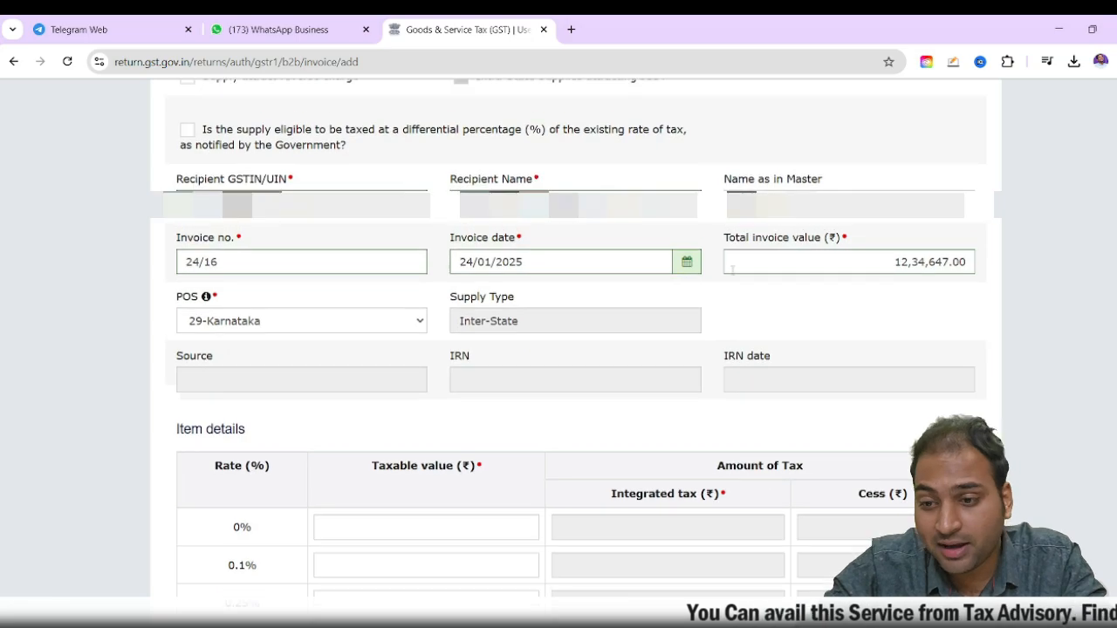
pyautogui.scroll(2, 596, 326)
pyautogui.scroll(-9, 872, 444)
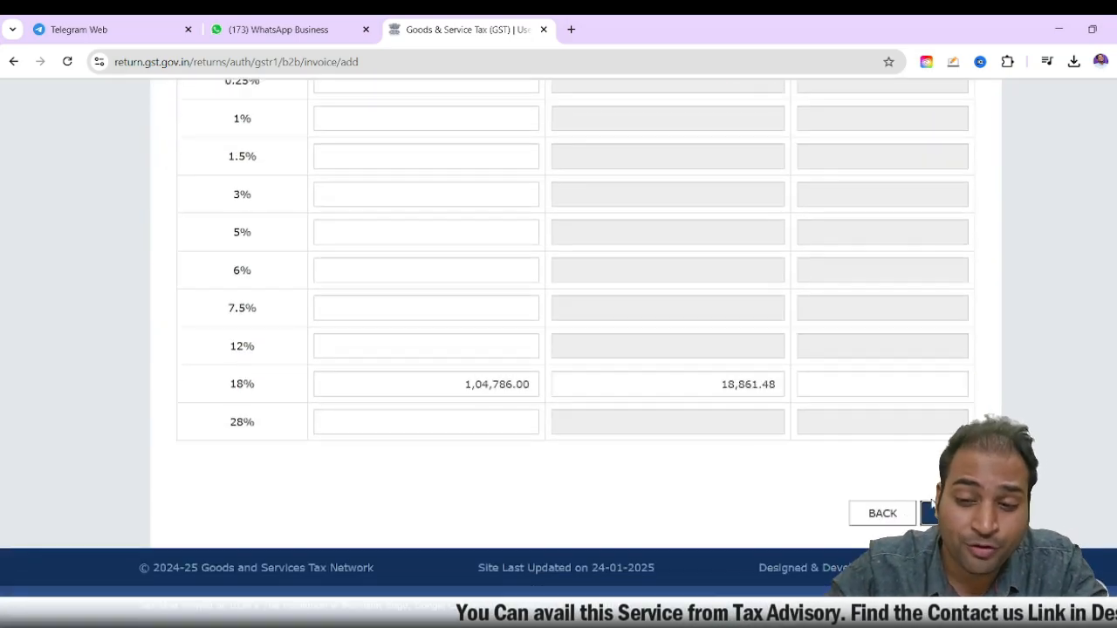
pyautogui.click(945, 513)
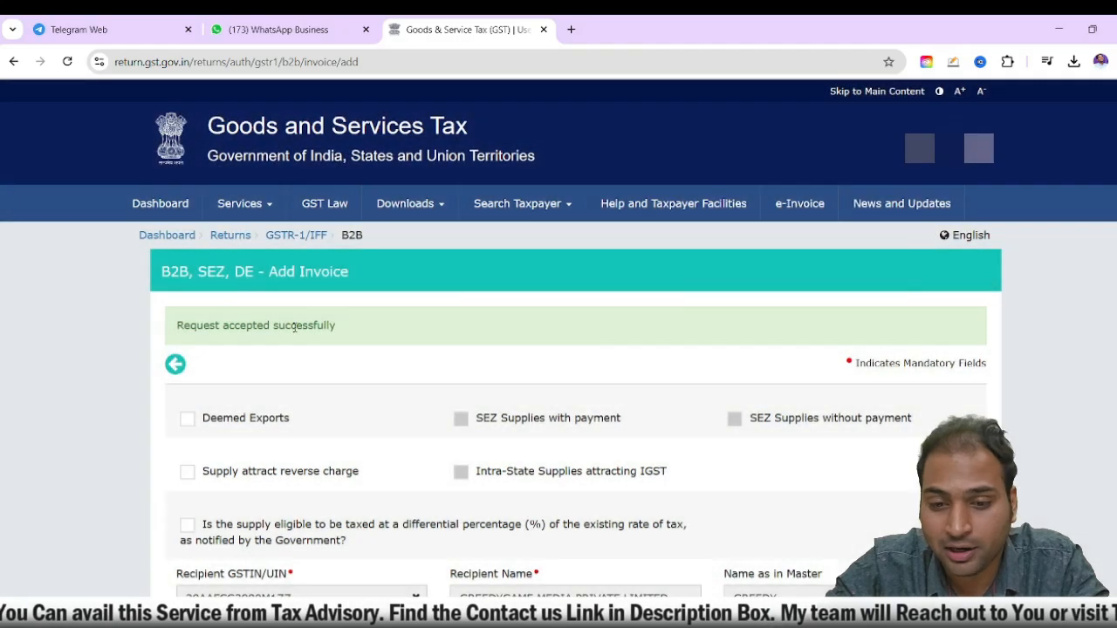
# Leave the add-invoice form and go back through the B2B summary to the GSTR-1 overview
pyautogui.scroll(-10, 682, 390)
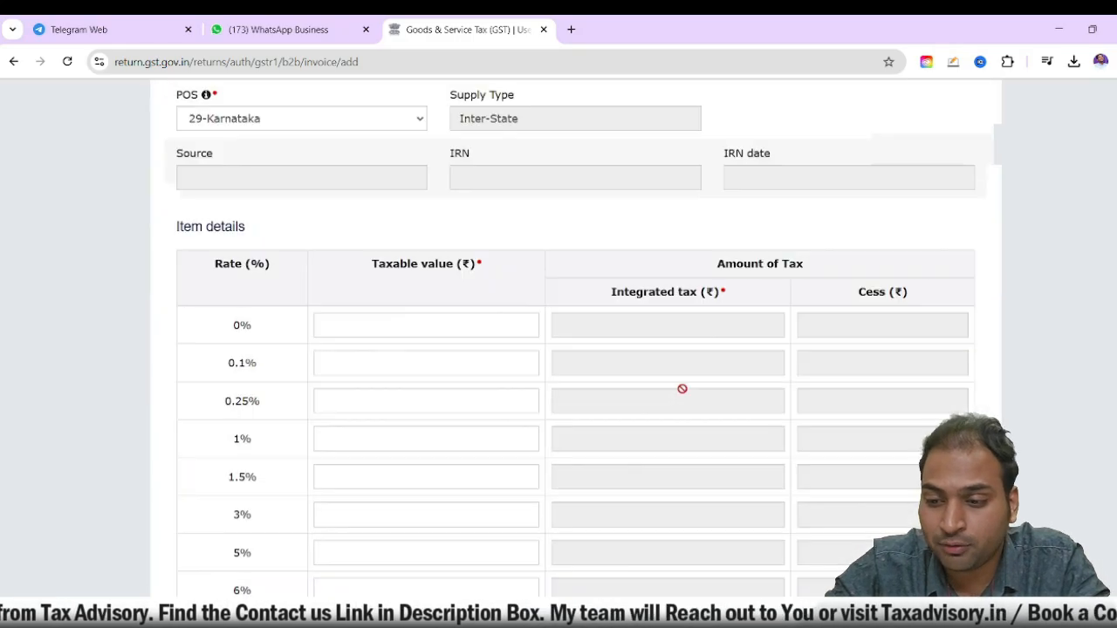
pyautogui.click(882, 513)
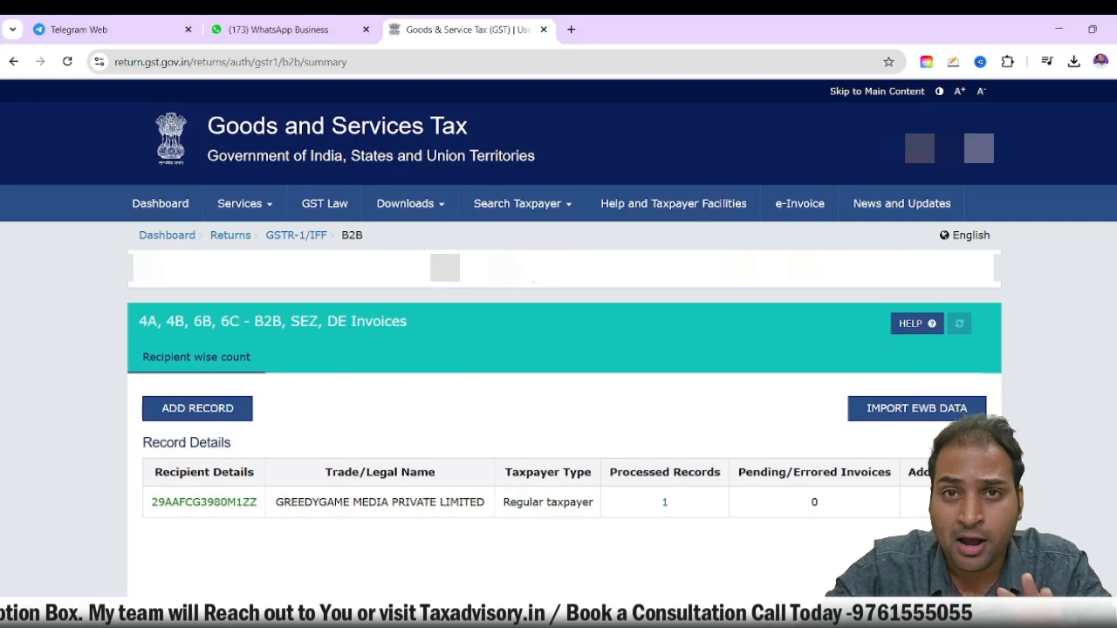
pyautogui.click(838, 555)
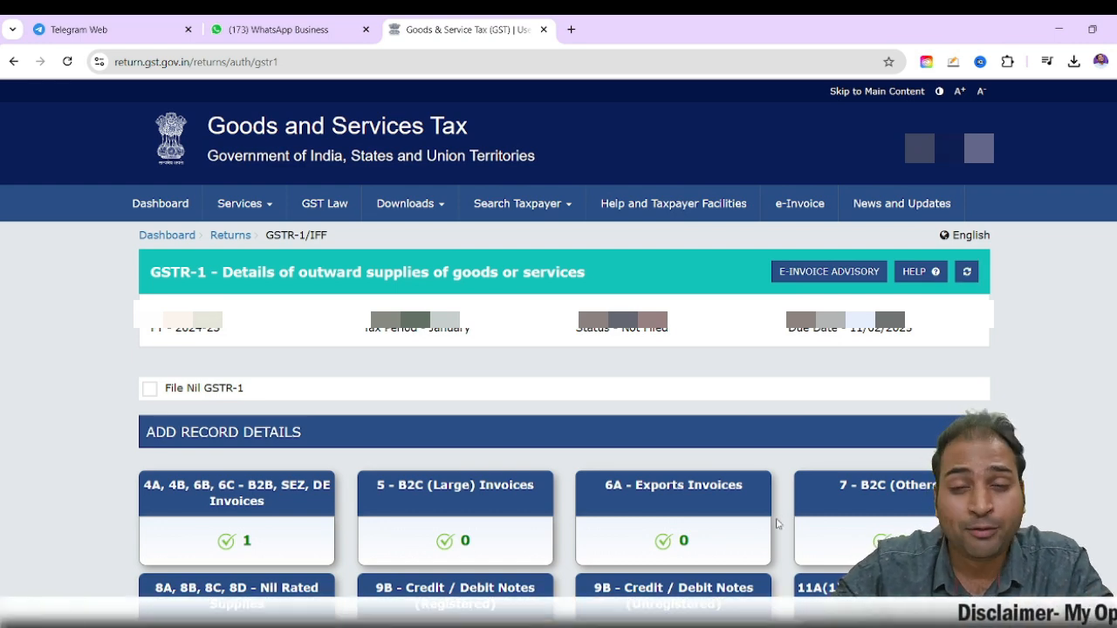
# Open 6A - Exports Invoices, accept the IGST refund guidelines and start a new export record
pyautogui.scroll(-2, 568, 468)
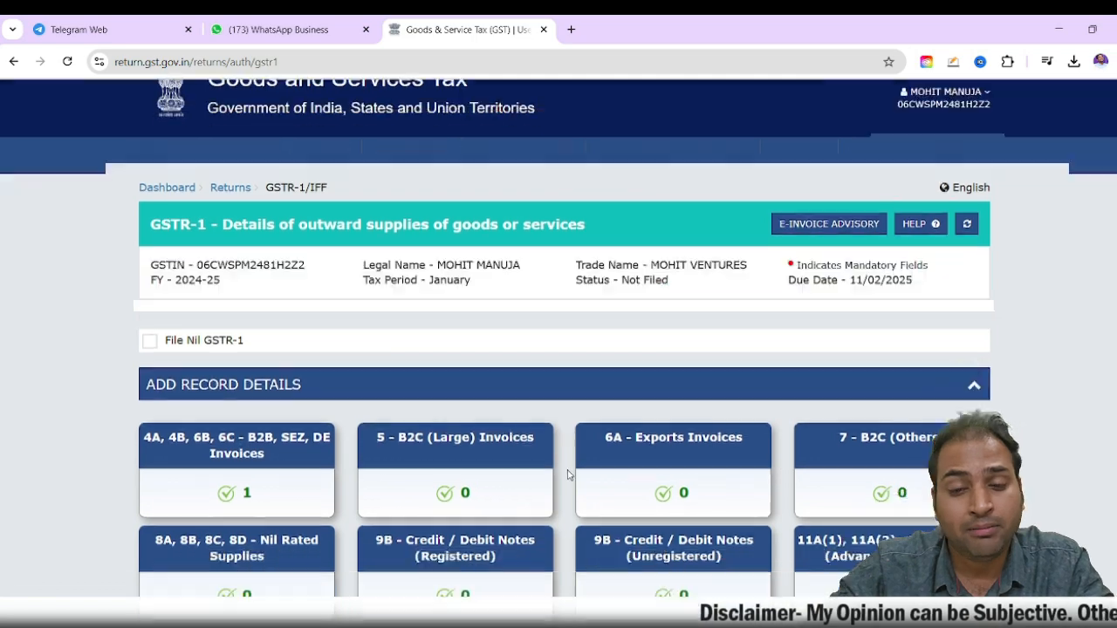
pyautogui.click(686, 367)
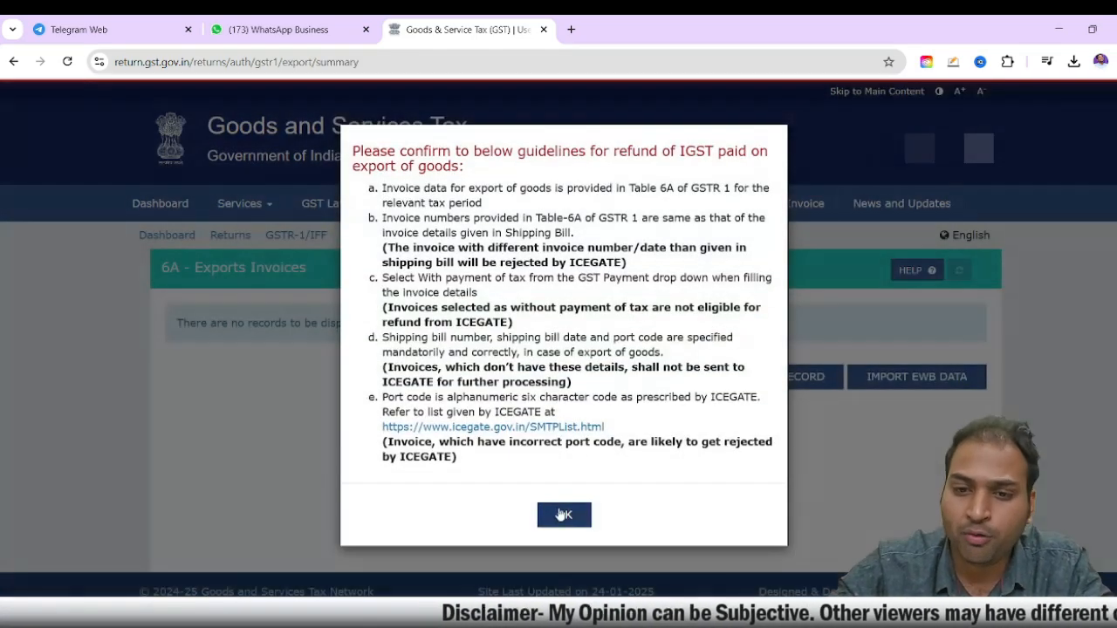
pyautogui.click(558, 515)
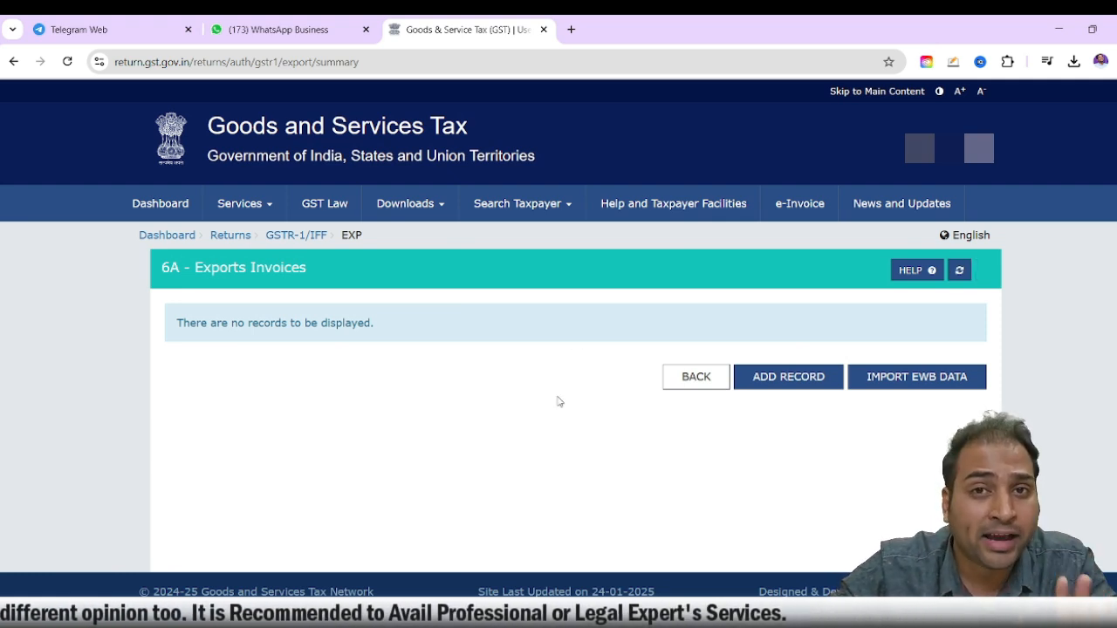
pyautogui.click(803, 377)
# Consult the second tax invoice PDF and enter 24/17 as the export invoice number in the GST portal
pyautogui.hotkey('alt', 'Tab')
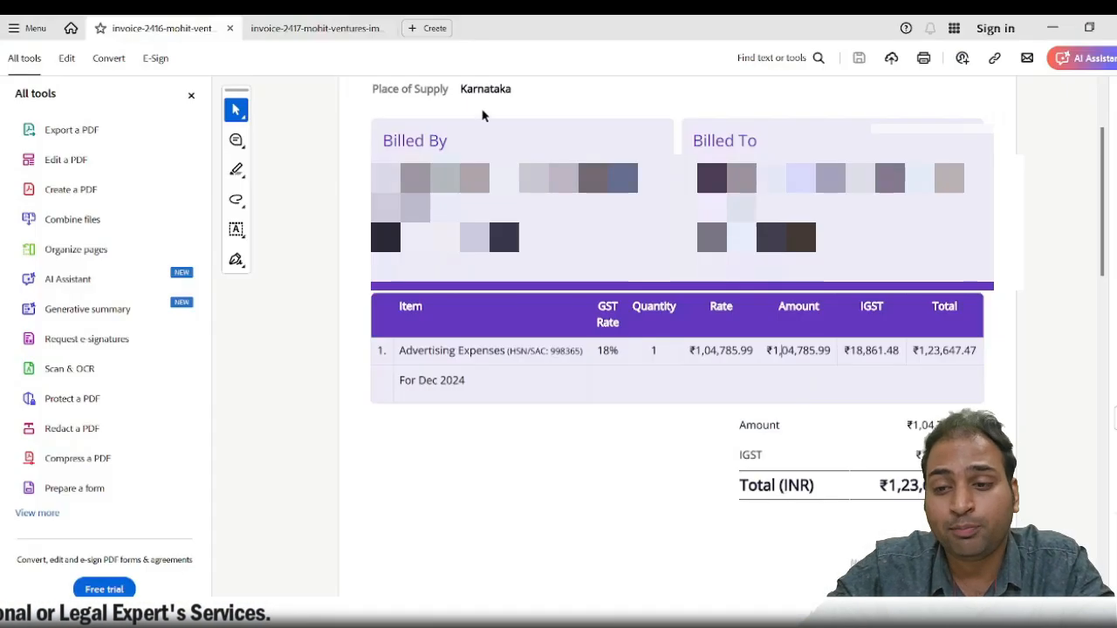
pyautogui.click(291, 27)
pyautogui.scroll(3, 464, 236)
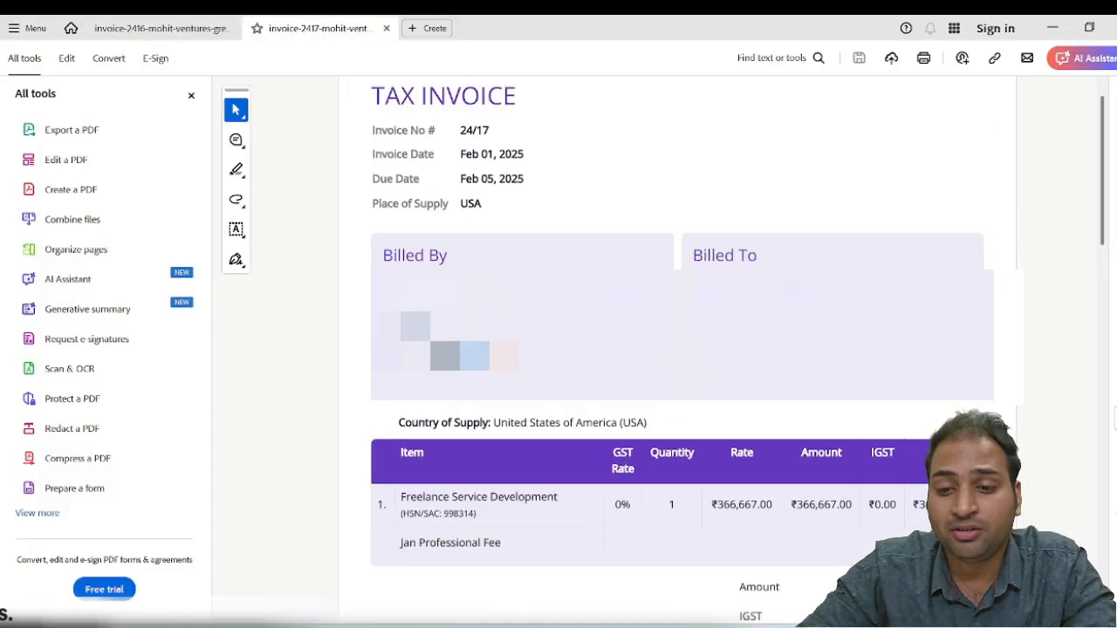
pyautogui.hotkey('alt', 'Tab')
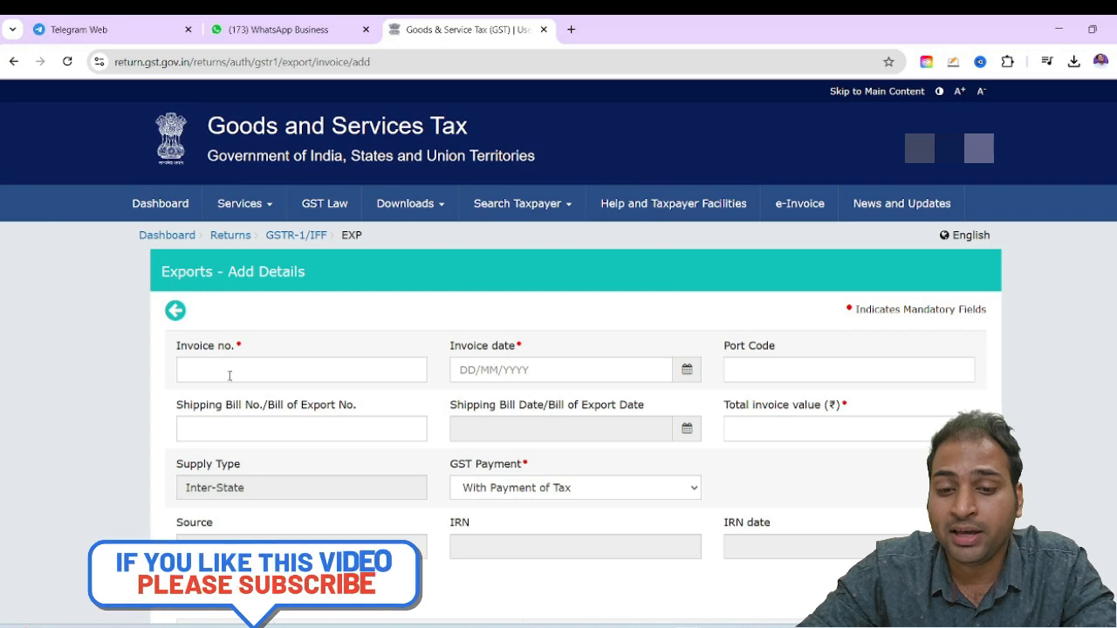
pyautogui.click(300, 369)
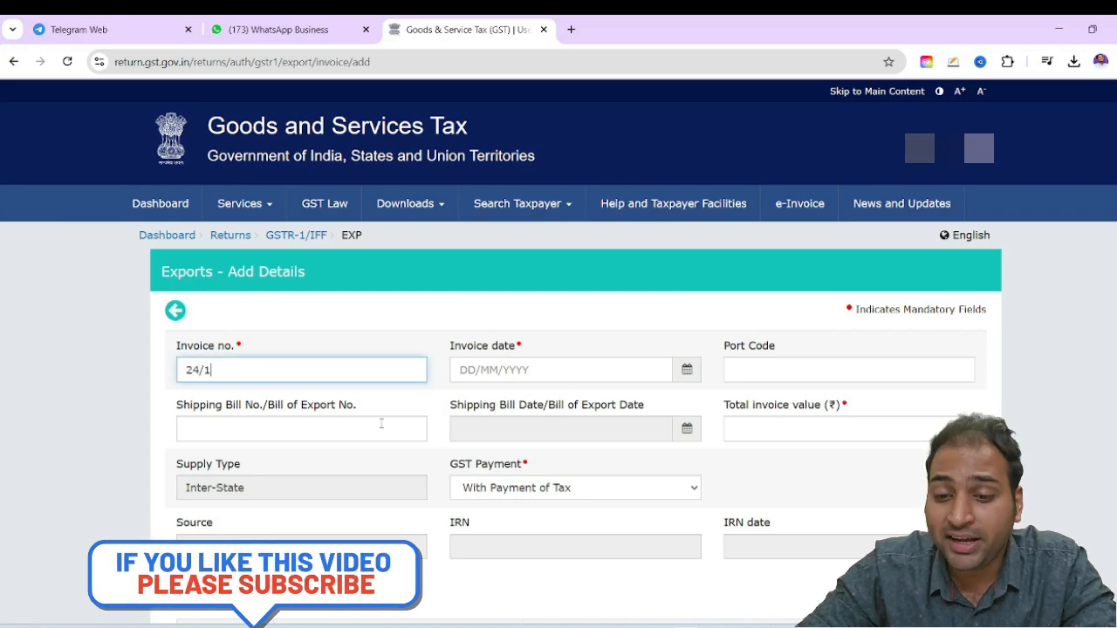
# Set the export invoice date to 31/01/2025 and compare it with the date on the tax invoice PDF
pyautogui.click(573, 364)
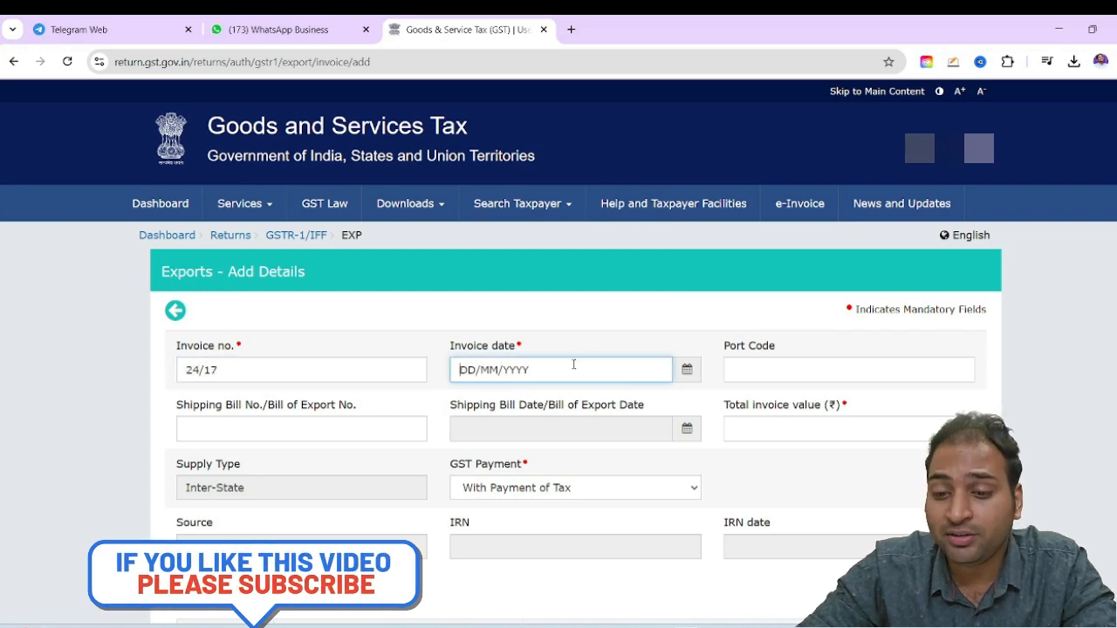
pyautogui.hotkey('alt', 'Tab')
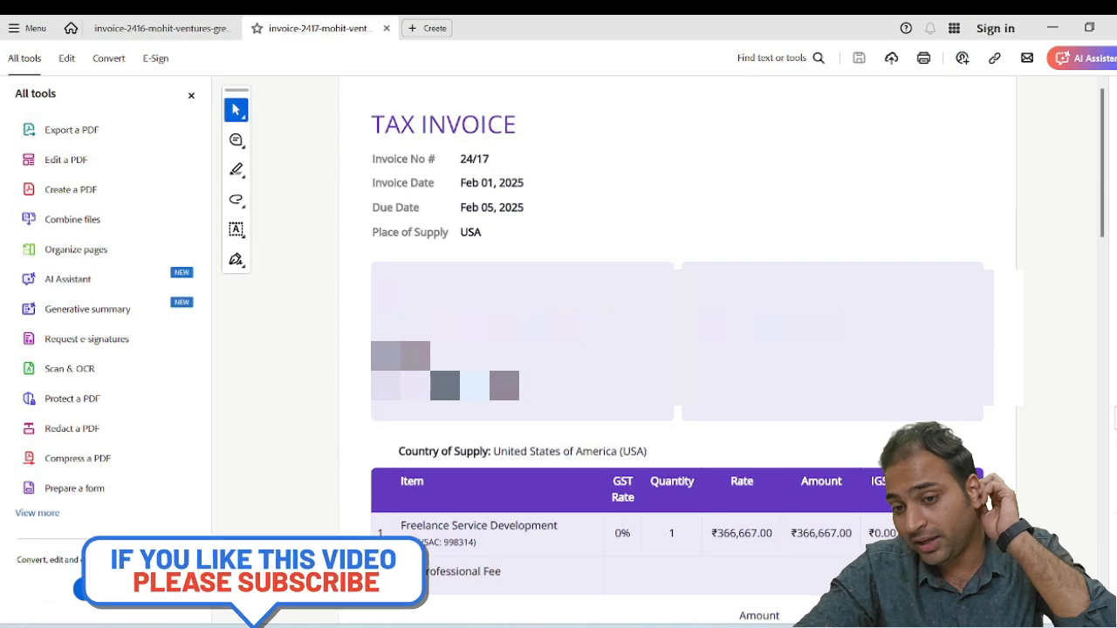
pyautogui.hotkey('alt', 'Tab')
pyautogui.click(687, 371)
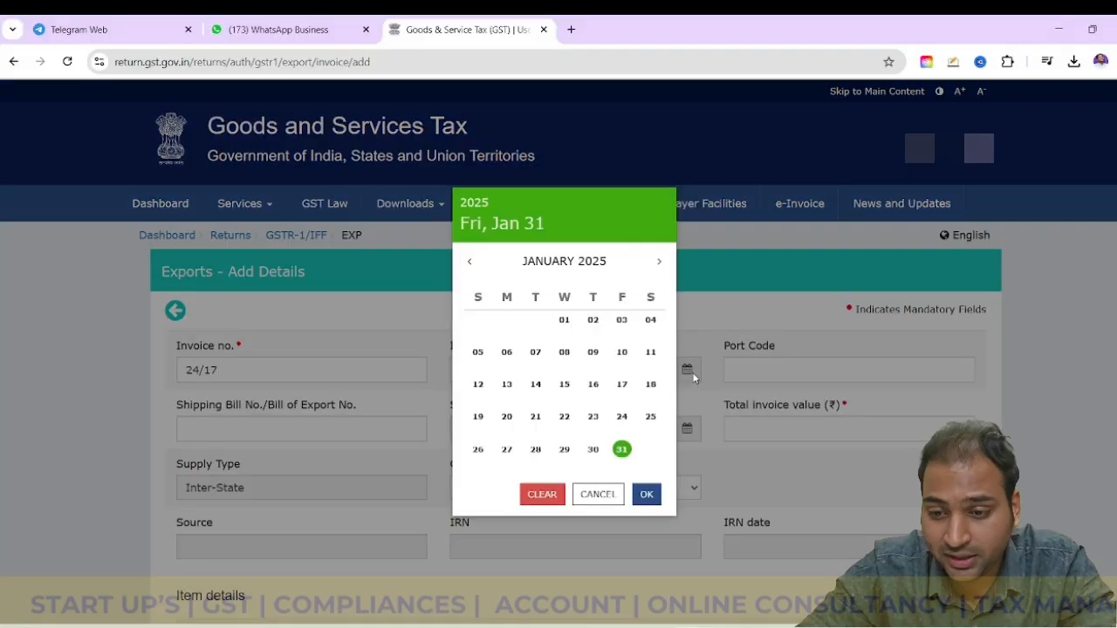
pyautogui.scroll(-2, 621, 450)
pyautogui.click(621, 450)
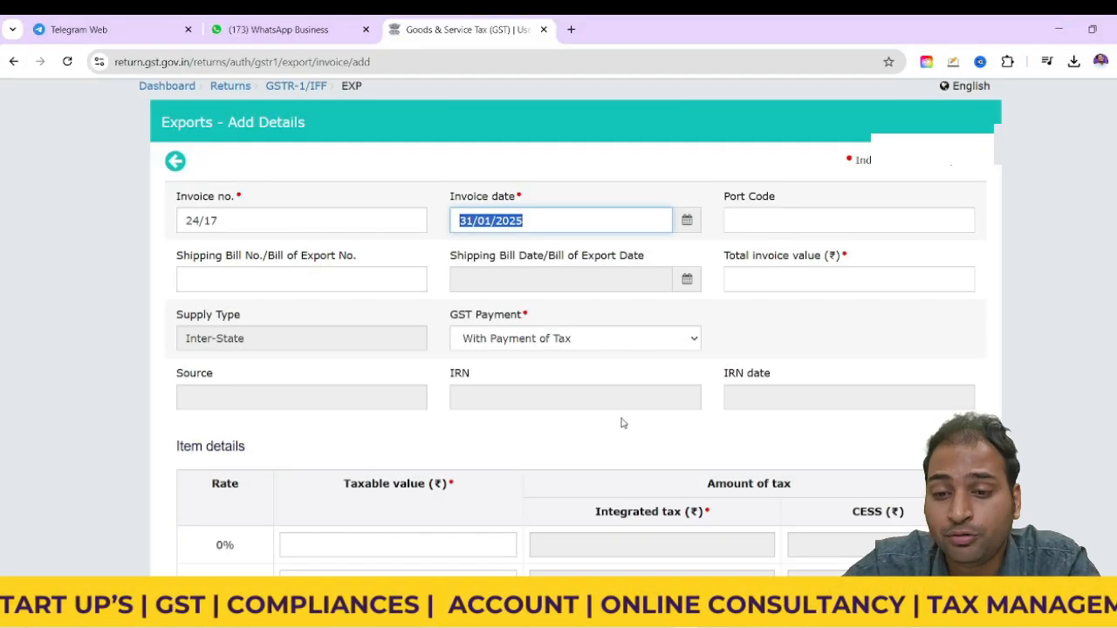
pyautogui.hotkey('alt', 'Tab')
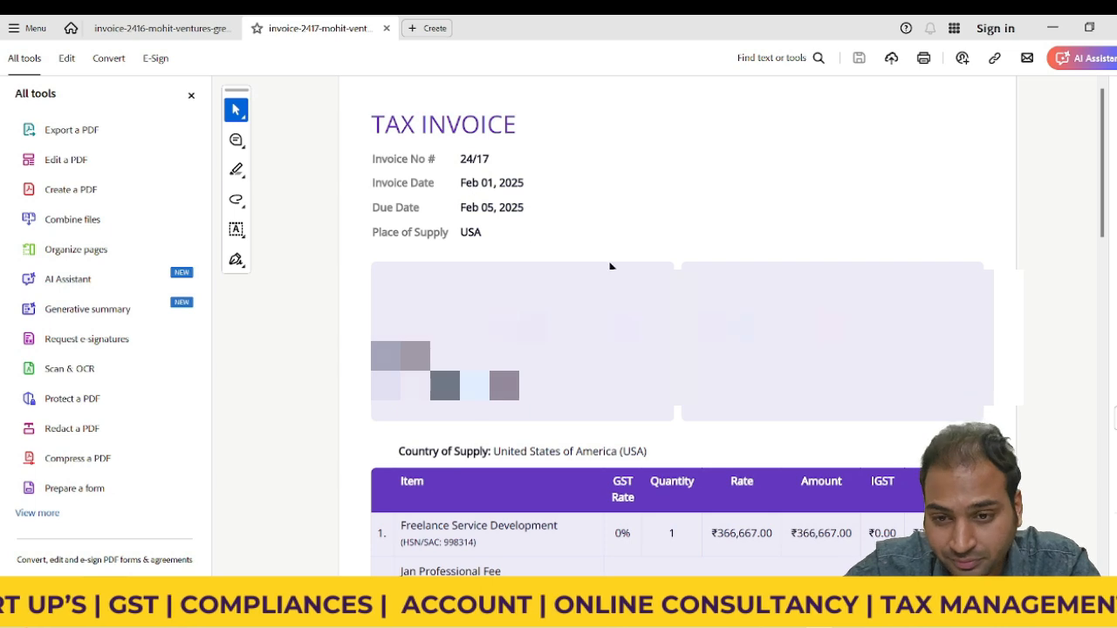
pyautogui.hotkey('alt', 'Tab')
# Leave the shipping bill number blank and set GST Payment to Without Payment of Tax
pyautogui.scroll(-1, 675, 269)
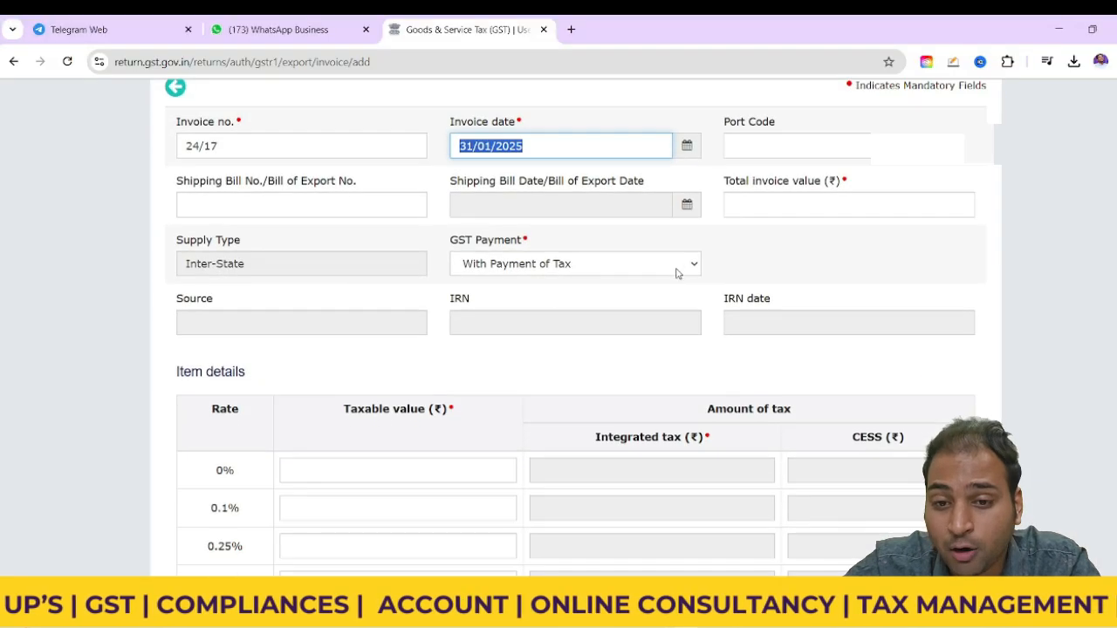
pyautogui.click(381, 203)
pyautogui.click(593, 267)
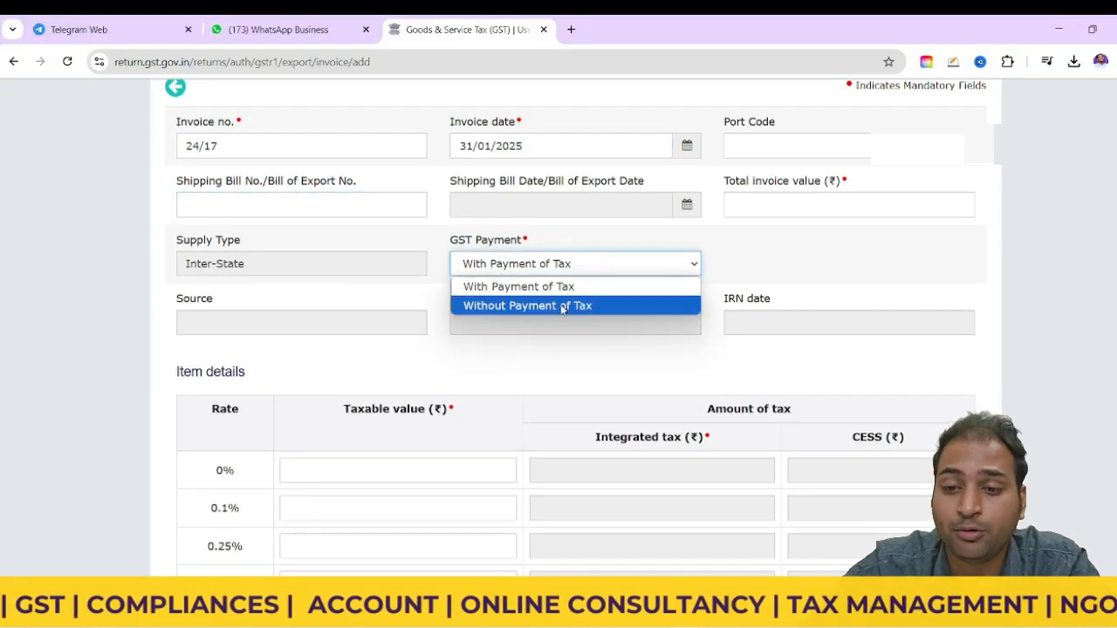
pyautogui.click(553, 305)
# Check the invoice amount on the tax invoice PDF and set the export record's total invoice value to 3,66,667
pyautogui.click(812, 195)
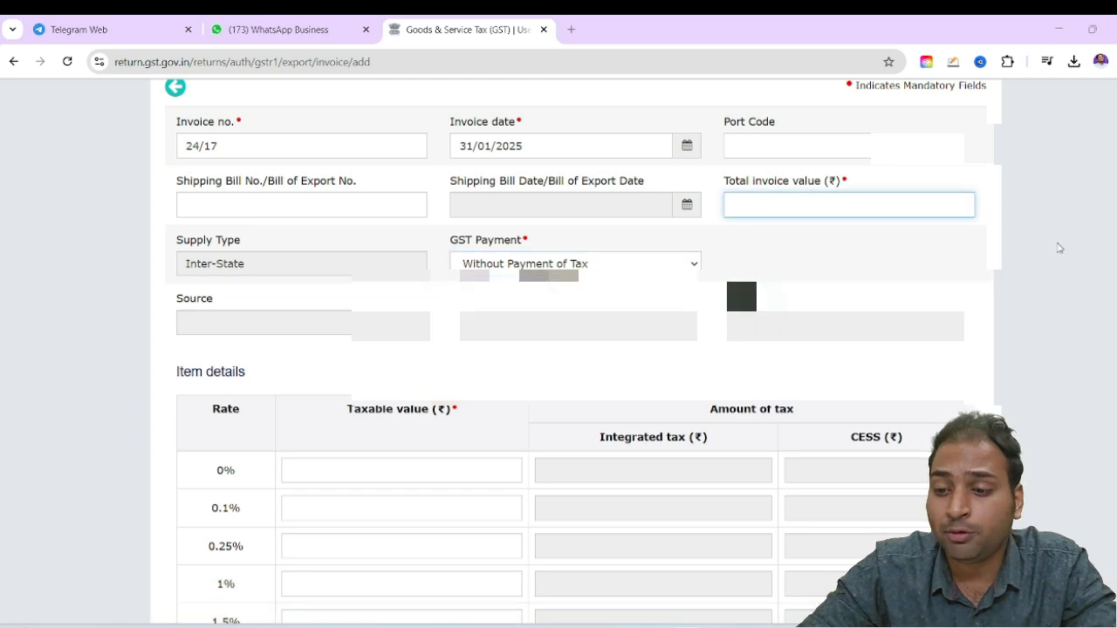
pyautogui.hotkey('alt', 'Tab')
pyautogui.scroll(-3, 681, 349)
pyautogui.hotkey('alt', 'Tab')
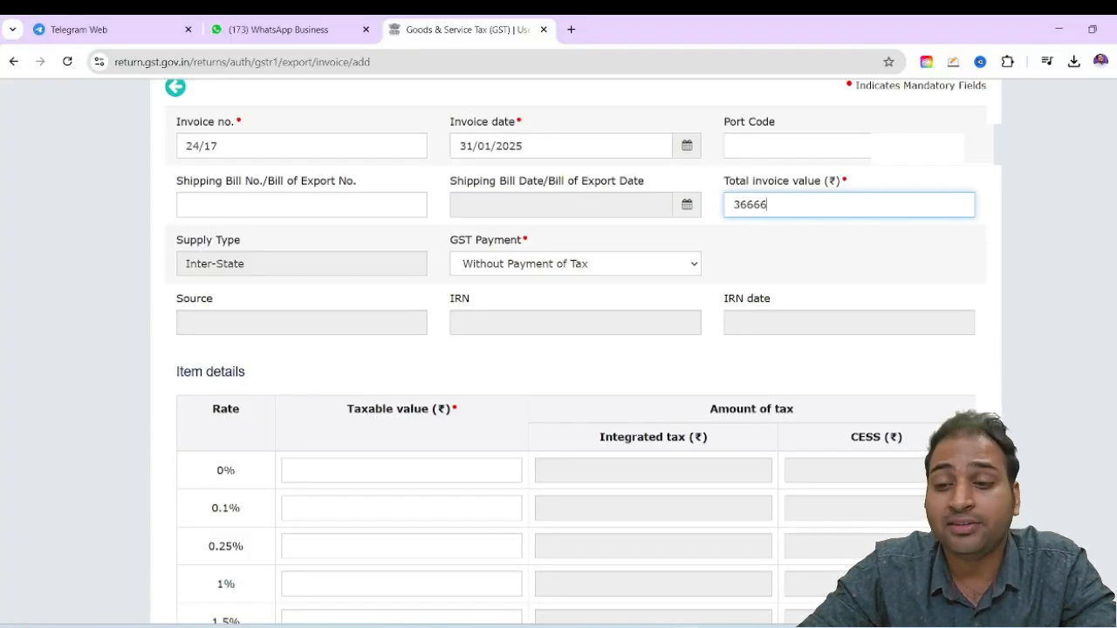
pyautogui.scroll(-5, 855, 327)
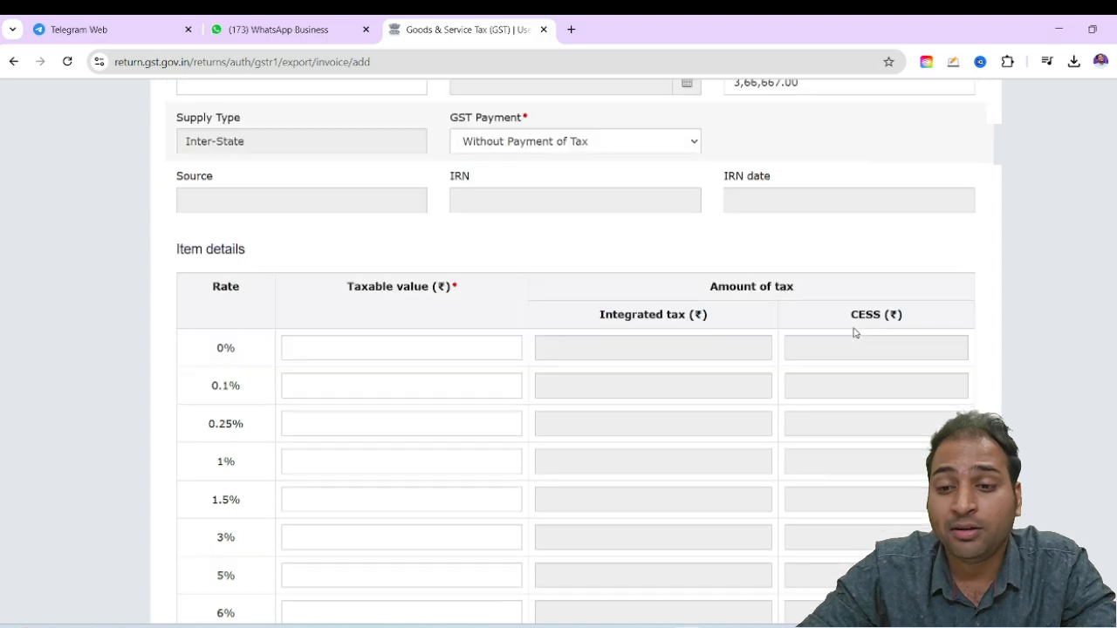
pyautogui.scroll(3, 411, 332)
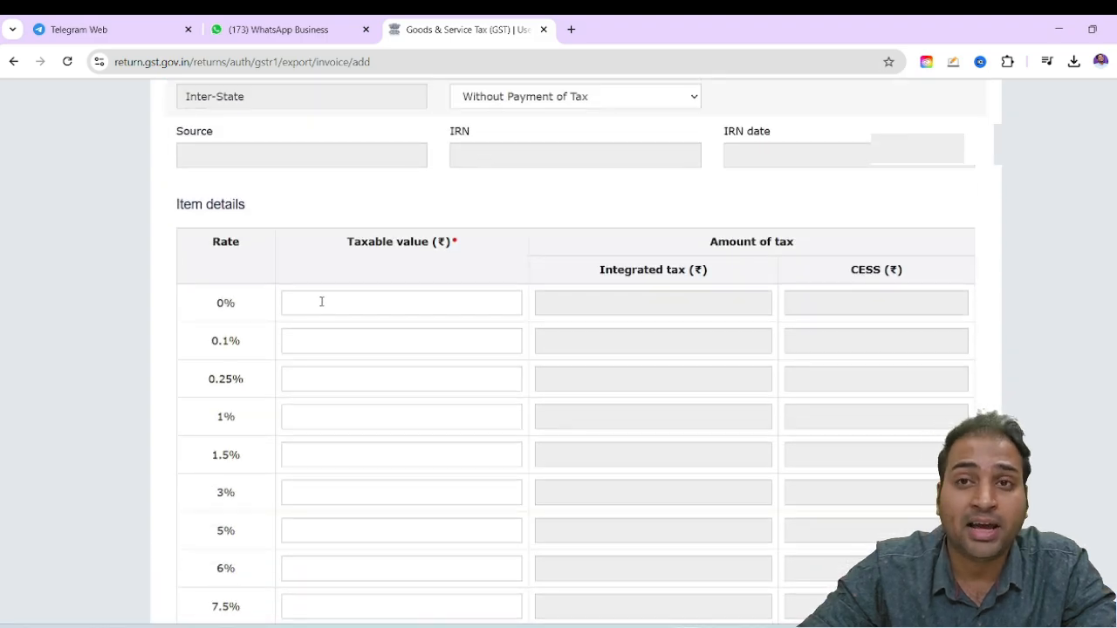
# Enter 366667 as the taxable value in the 0% rate row of the export invoice's item details
pyautogui.click(321, 299)
pyautogui.write('366667')
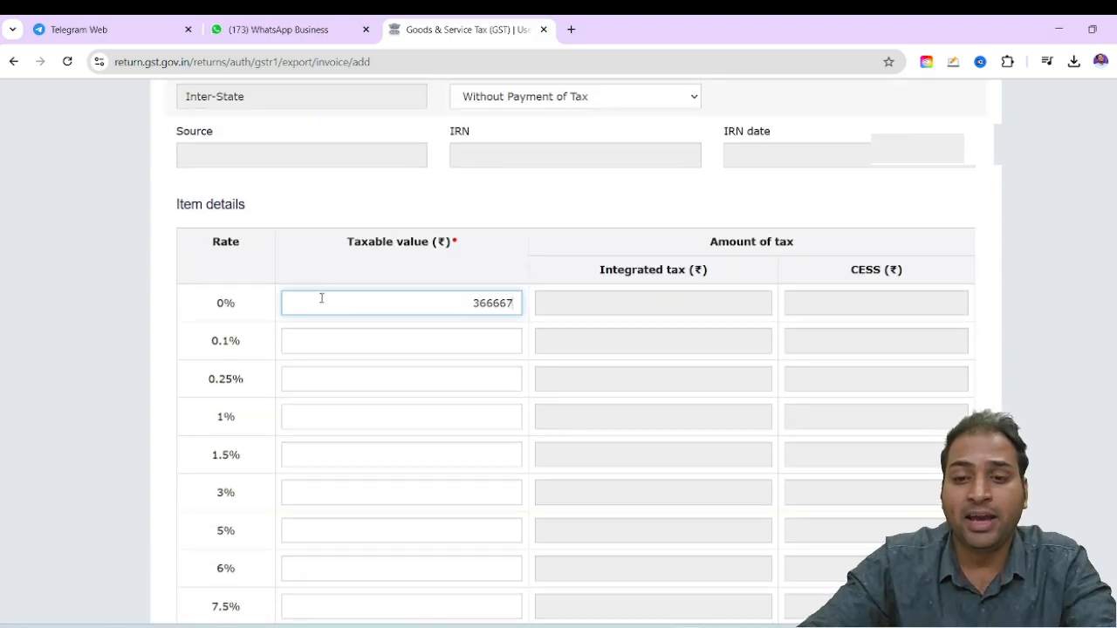
pyautogui.click(1057, 287)
pyautogui.scroll(5, 518, 359)
pyautogui.scroll(-10, 800, 404)
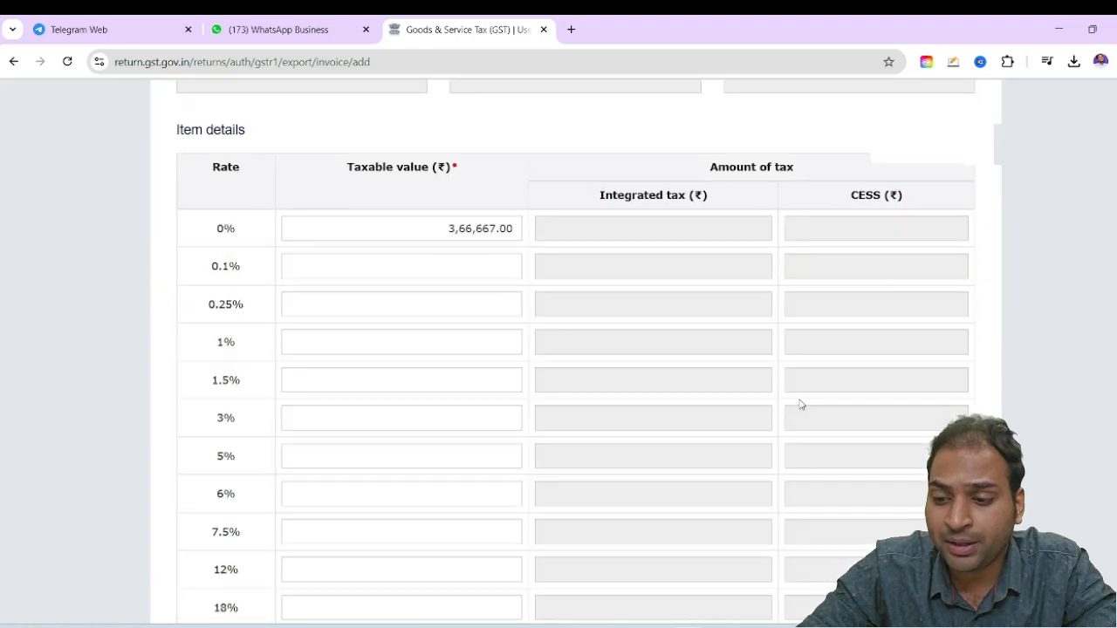
# Save the export invoice and return to the 6A - Exports Invoices list, accepting the IGST refund guidelines
pyautogui.click(951, 513)
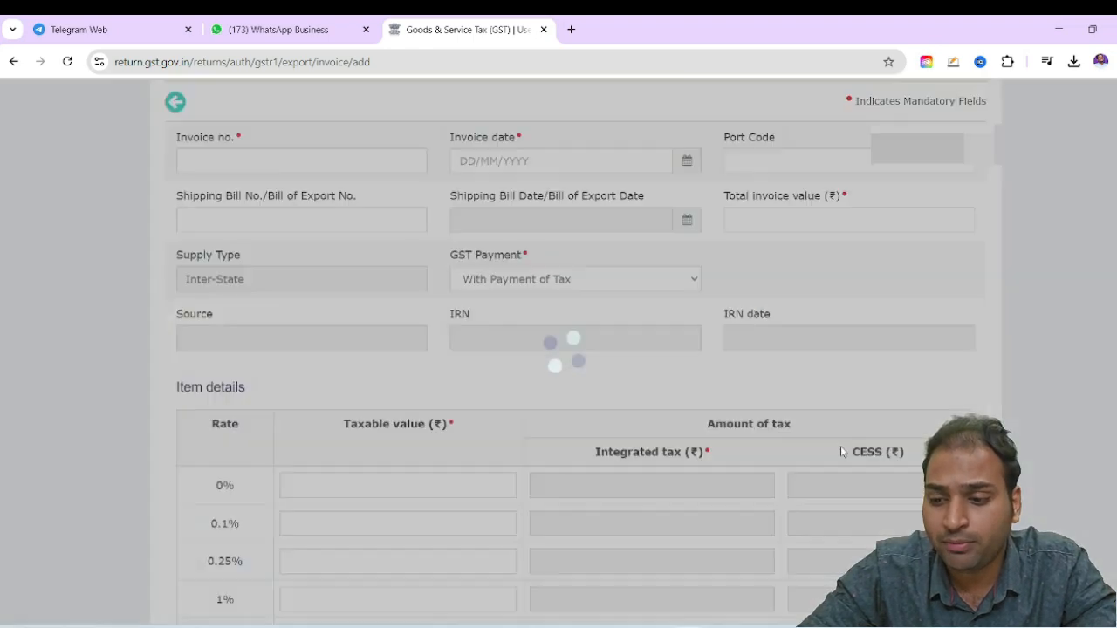
pyautogui.scroll(-6, 842, 452)
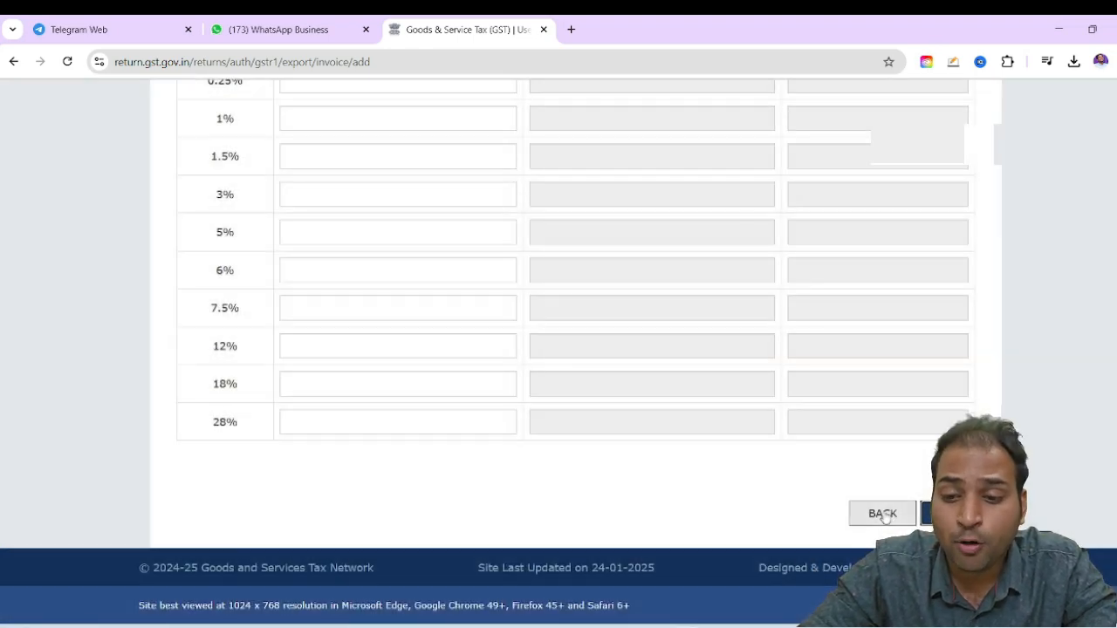
pyautogui.click(882, 514)
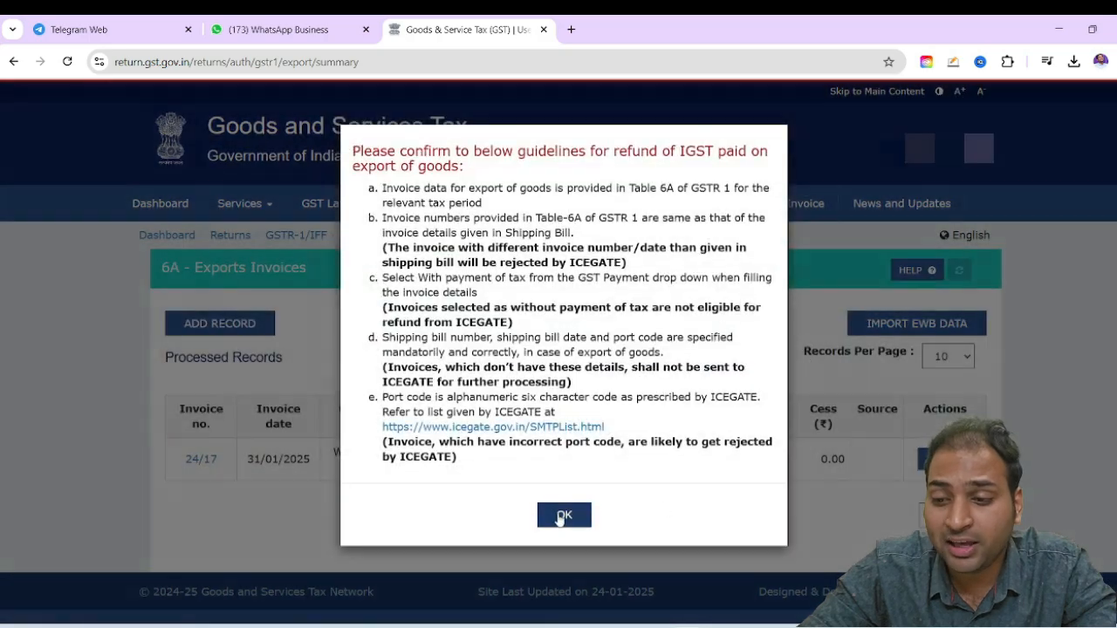
pyautogui.click(564, 516)
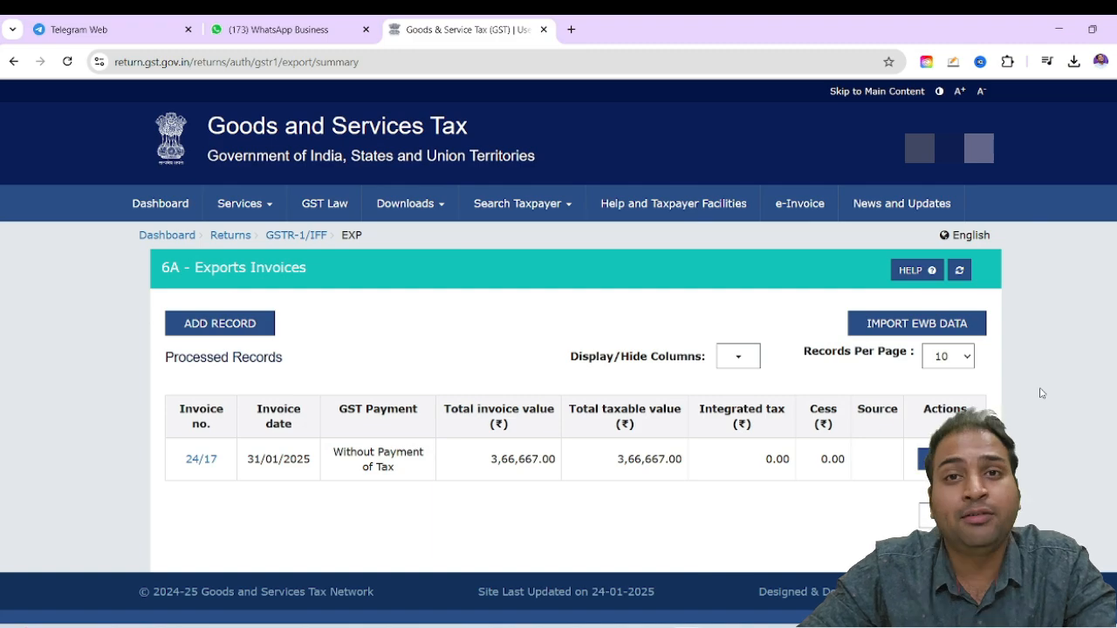
# Go back to the GSTR-1 overview and start a new record in 7 - B2C (Others)
pyautogui.click(951, 515)
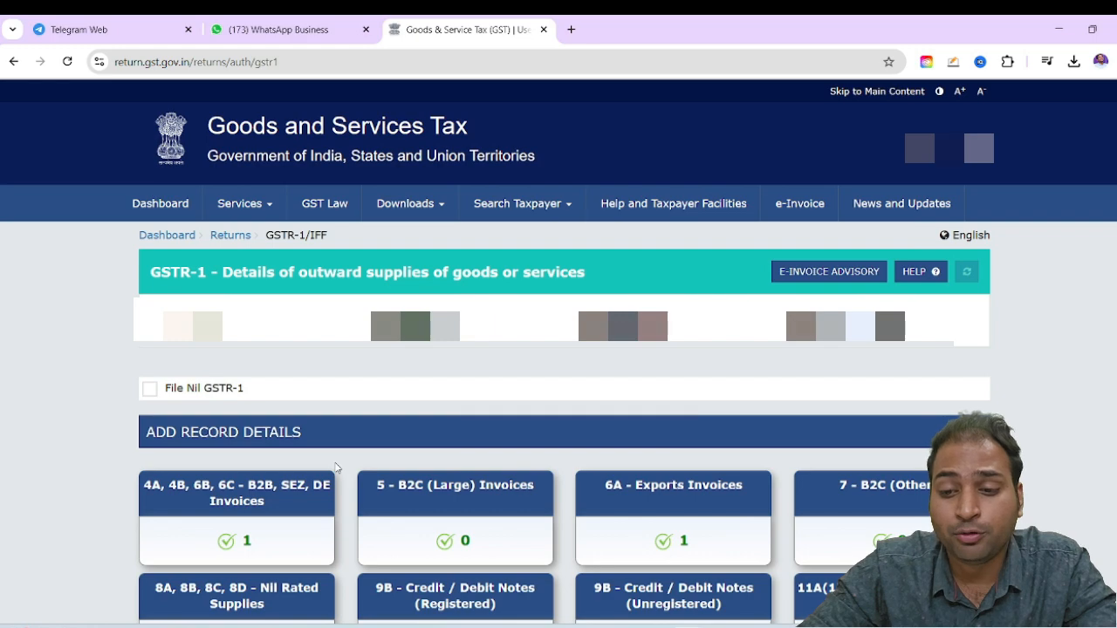
pyautogui.scroll(-3, 777, 474)
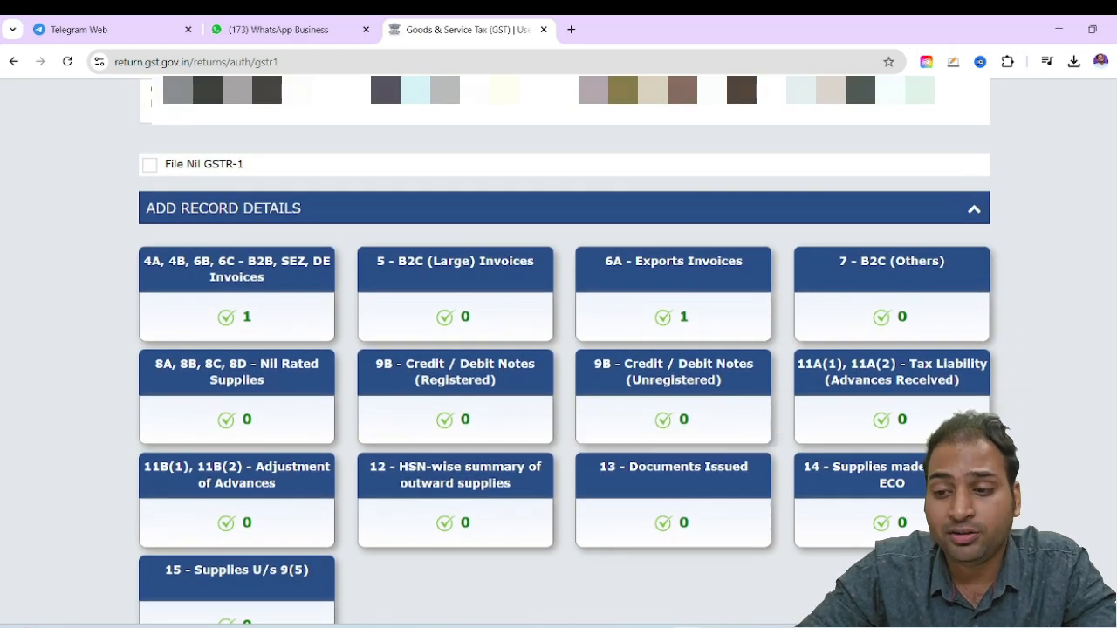
pyautogui.click(890, 304)
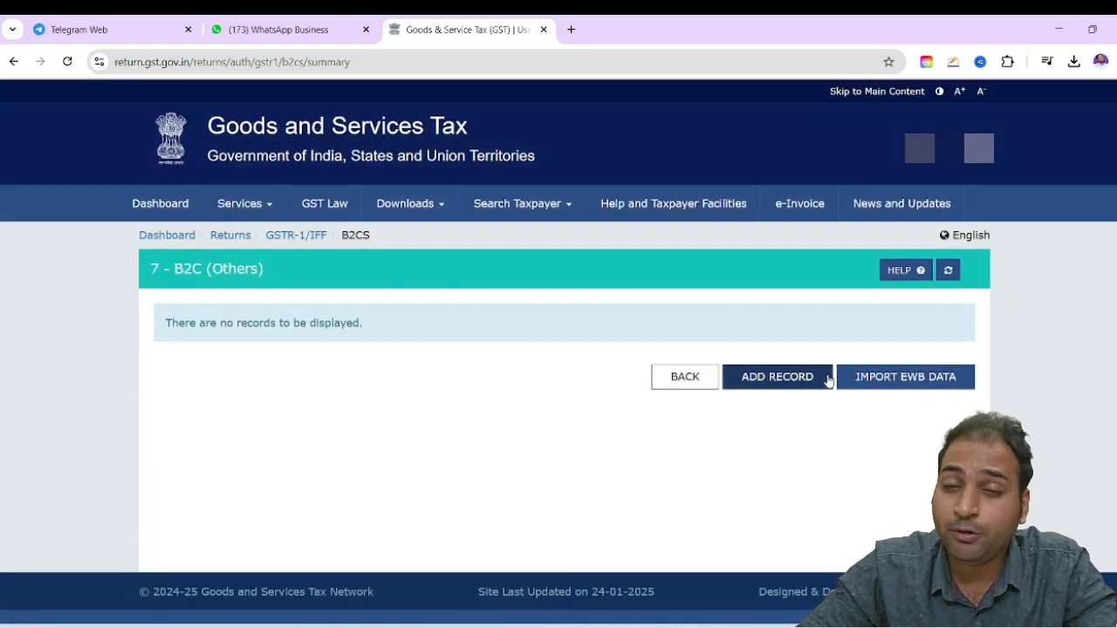
pyautogui.click(775, 379)
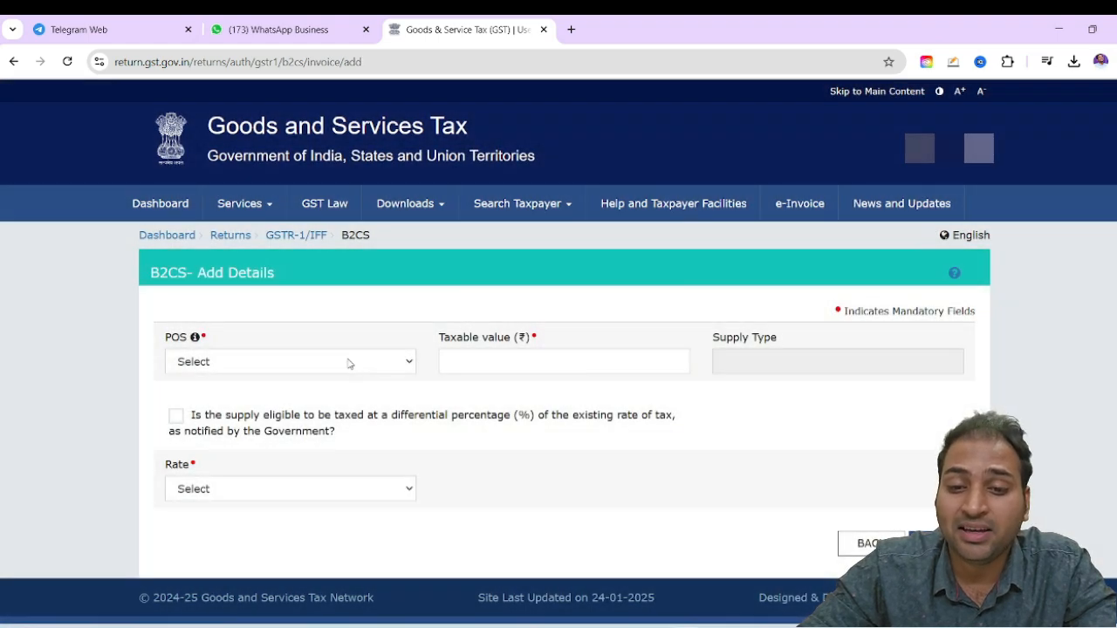
# Look through the list of states and set the B2C record's place of supply to 07-Delhi
pyautogui.click(348, 363)
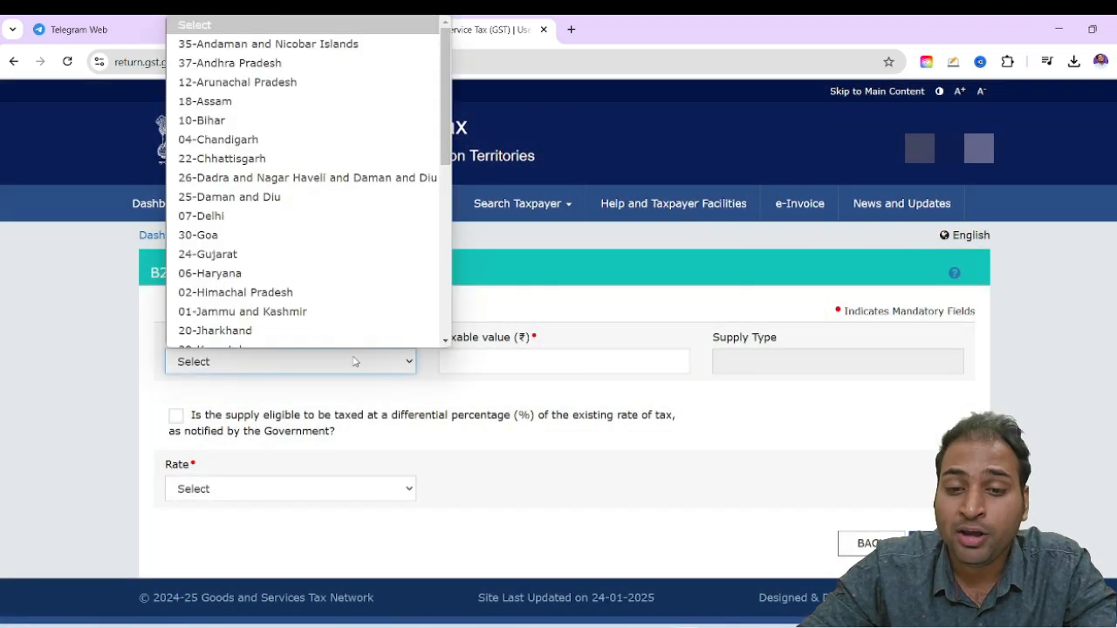
pyautogui.scroll(-4, 341, 269)
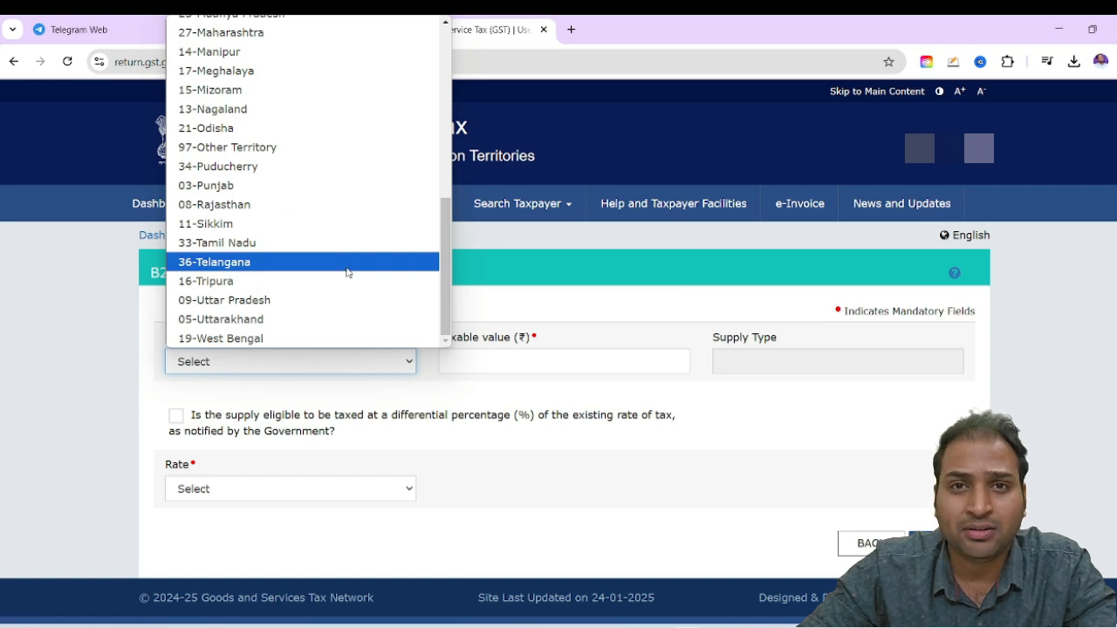
pyautogui.scroll(6, 347, 272)
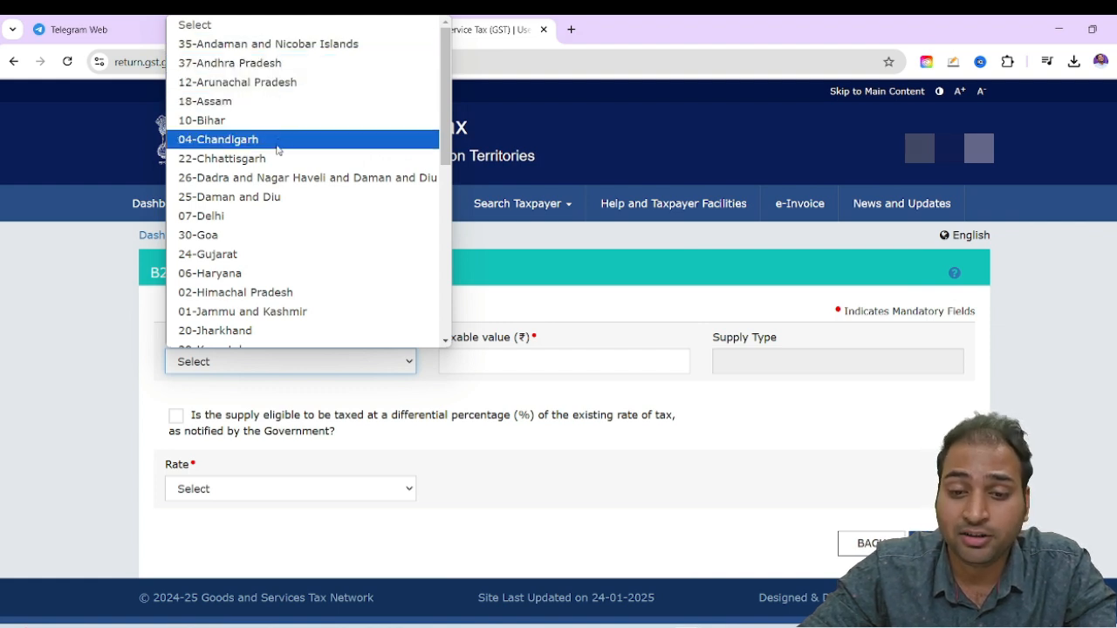
pyautogui.scroll(-2, 238, 88)
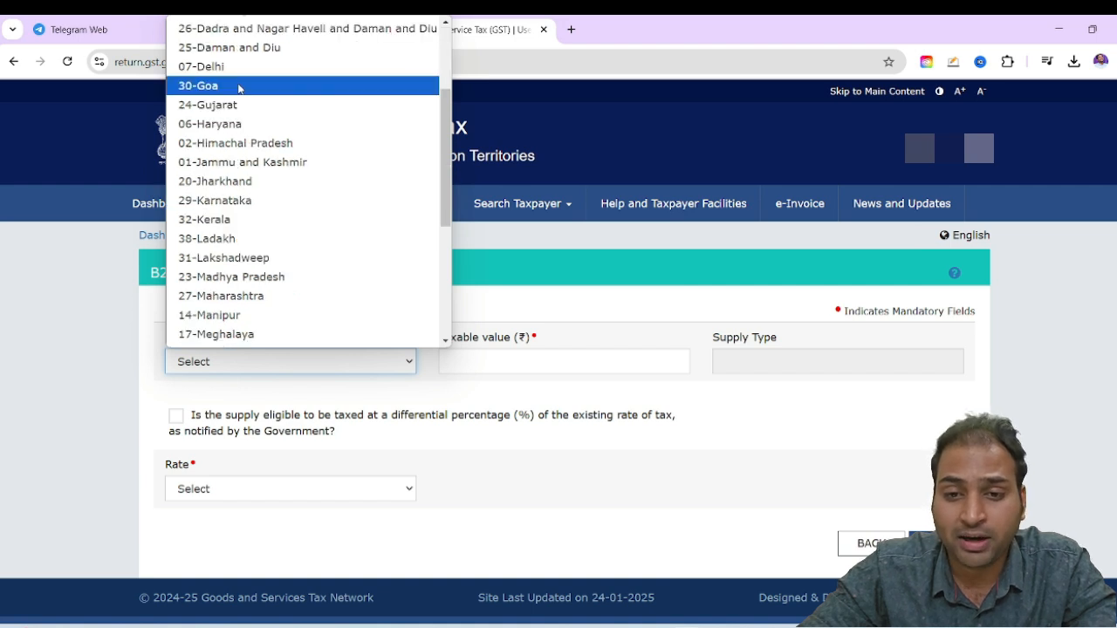
pyautogui.scroll(-2, 246, 86)
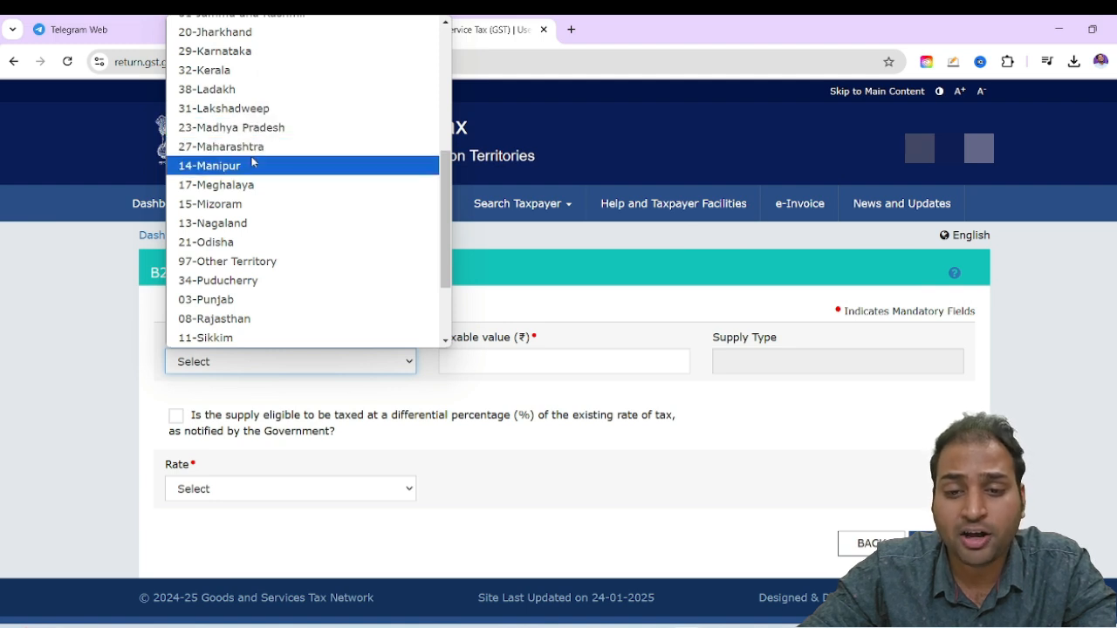
pyautogui.scroll(-2, 252, 162)
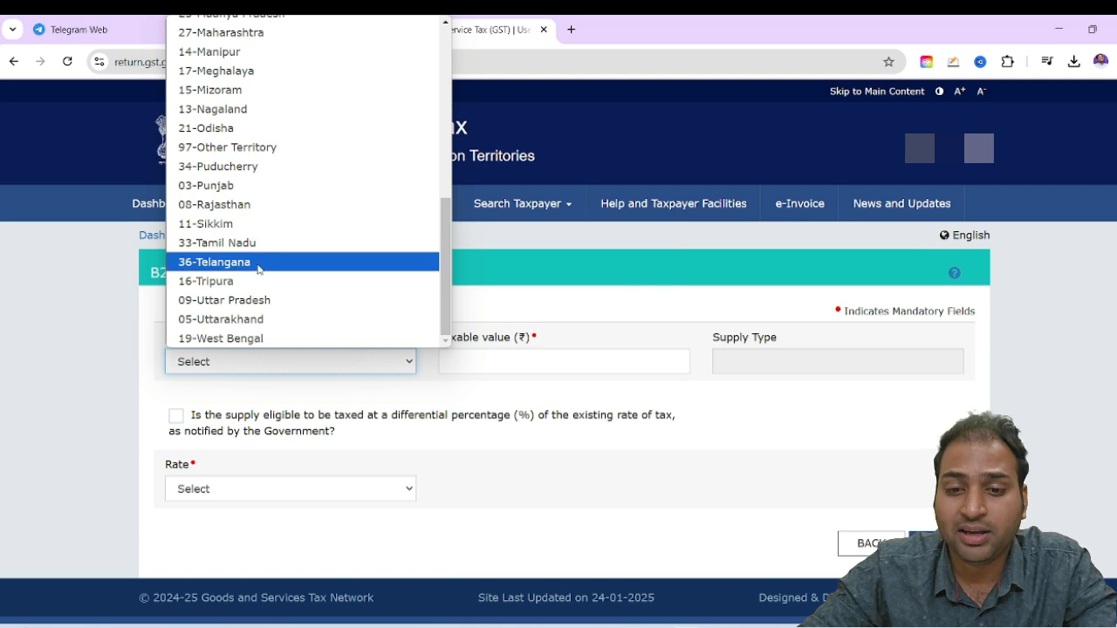
pyautogui.scroll(7, 388, 293)
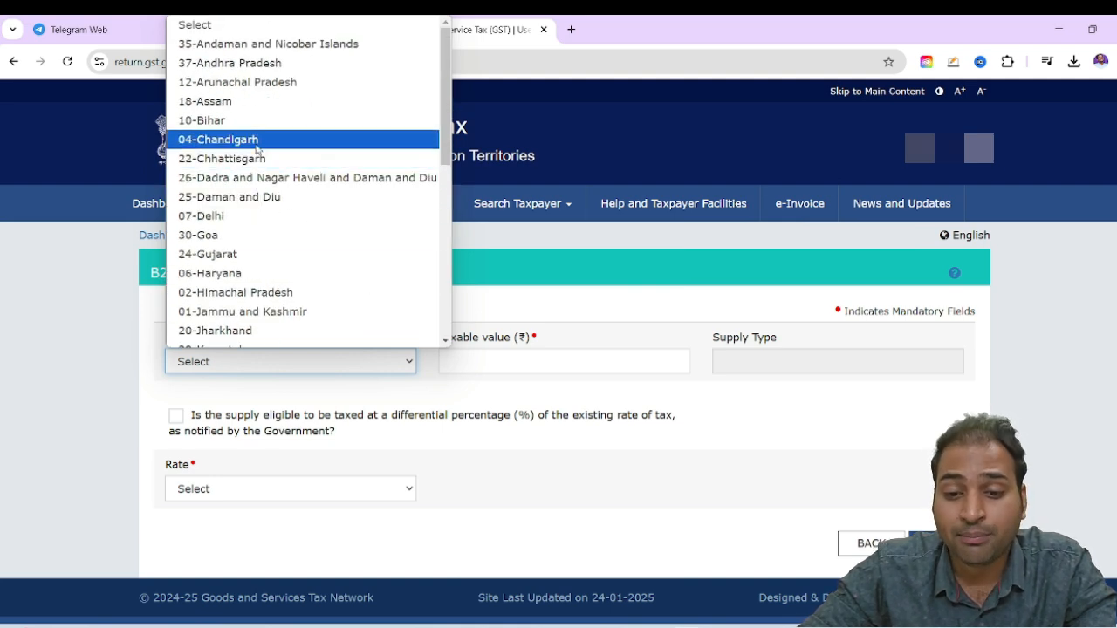
pyautogui.click(249, 216)
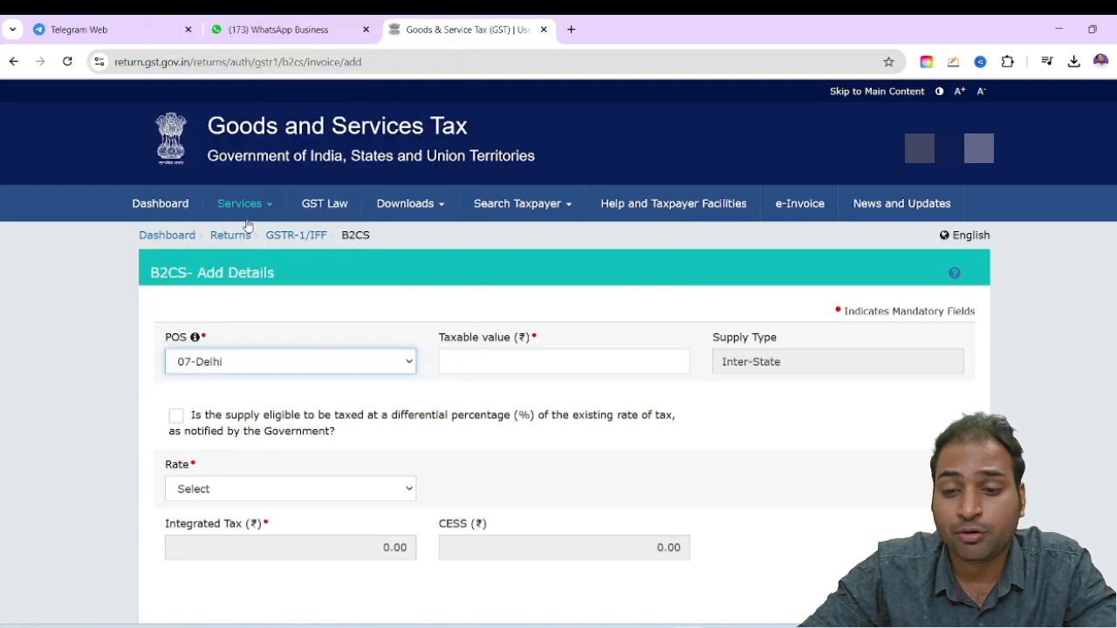
pyautogui.click(490, 363)
pyautogui.write('200000')
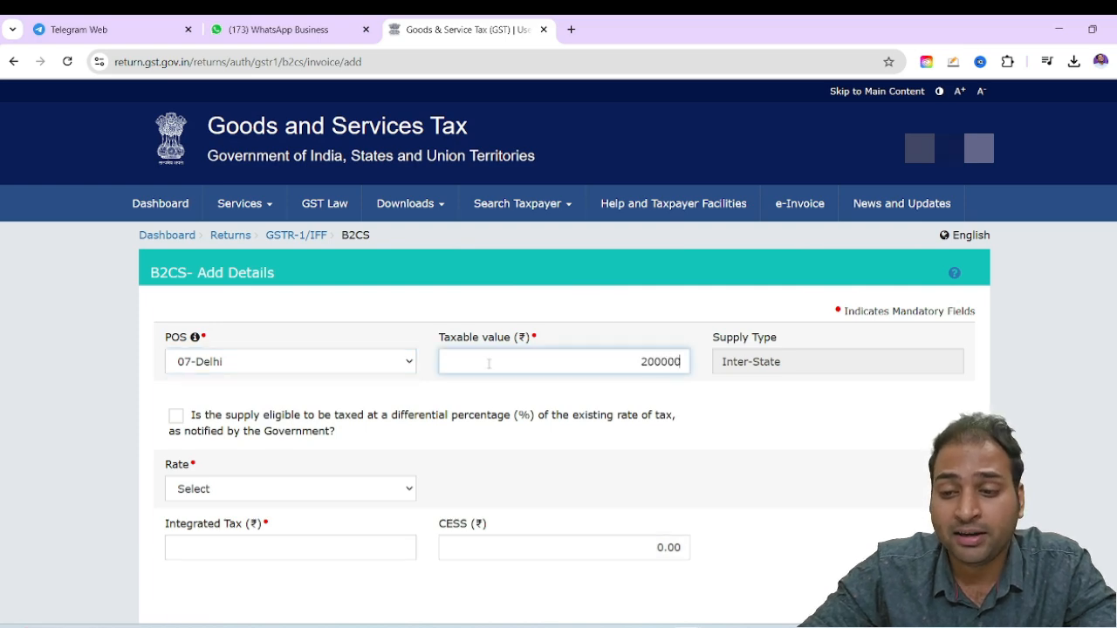
pyautogui.click(678, 439)
# Set the B2C record's tax rate to 18 and turn off the differential percentage option
pyautogui.scroll(-1, 364, 424)
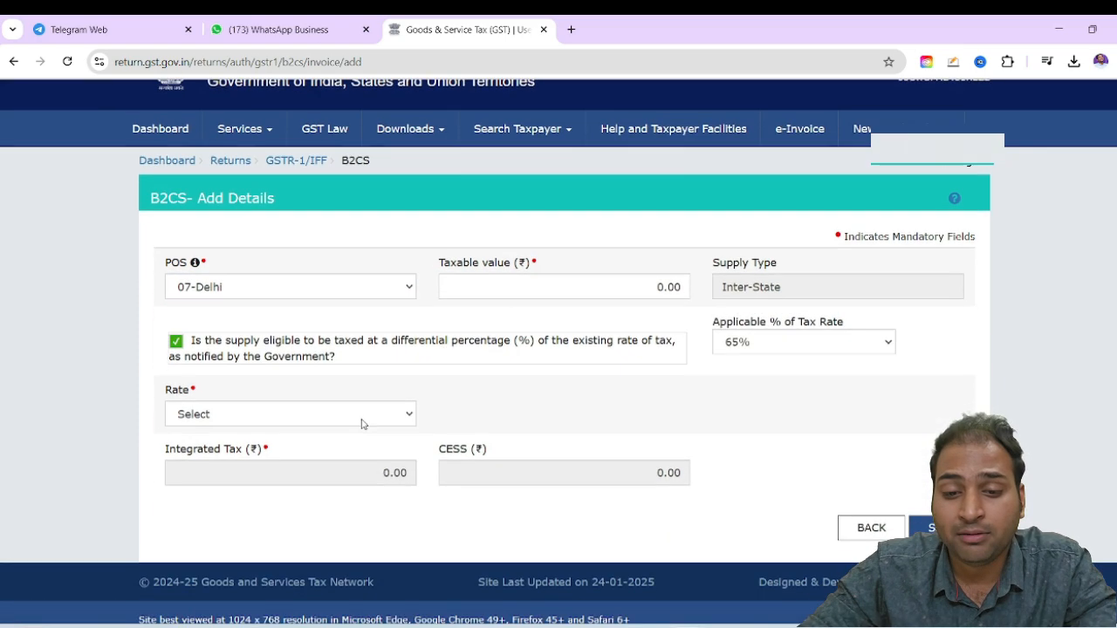
pyautogui.click(314, 417)
pyautogui.click(249, 371)
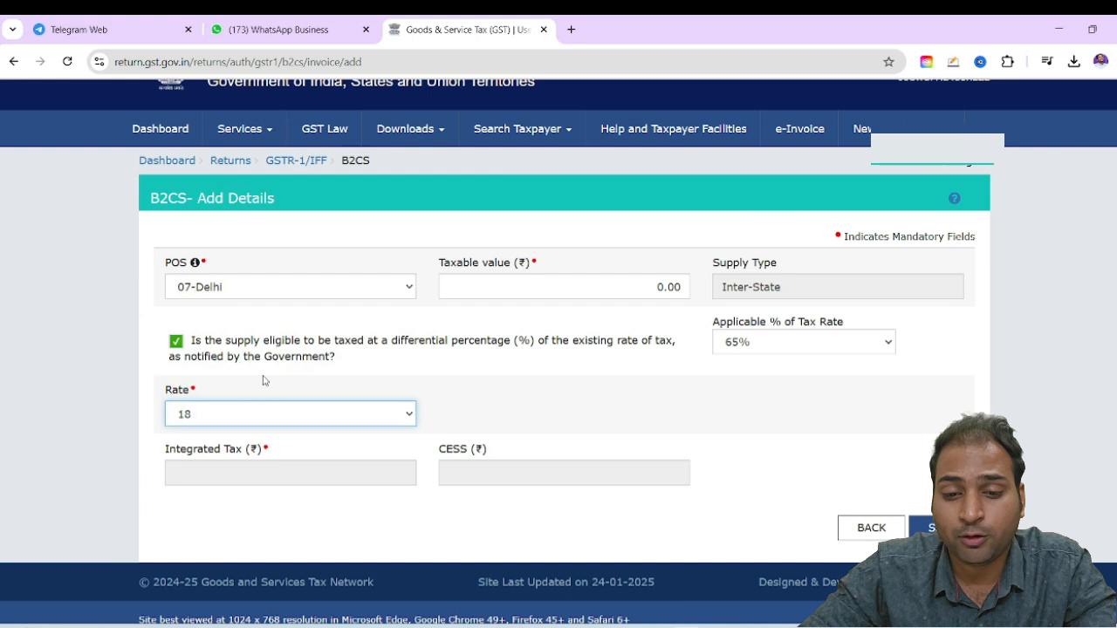
pyautogui.click(725, 368)
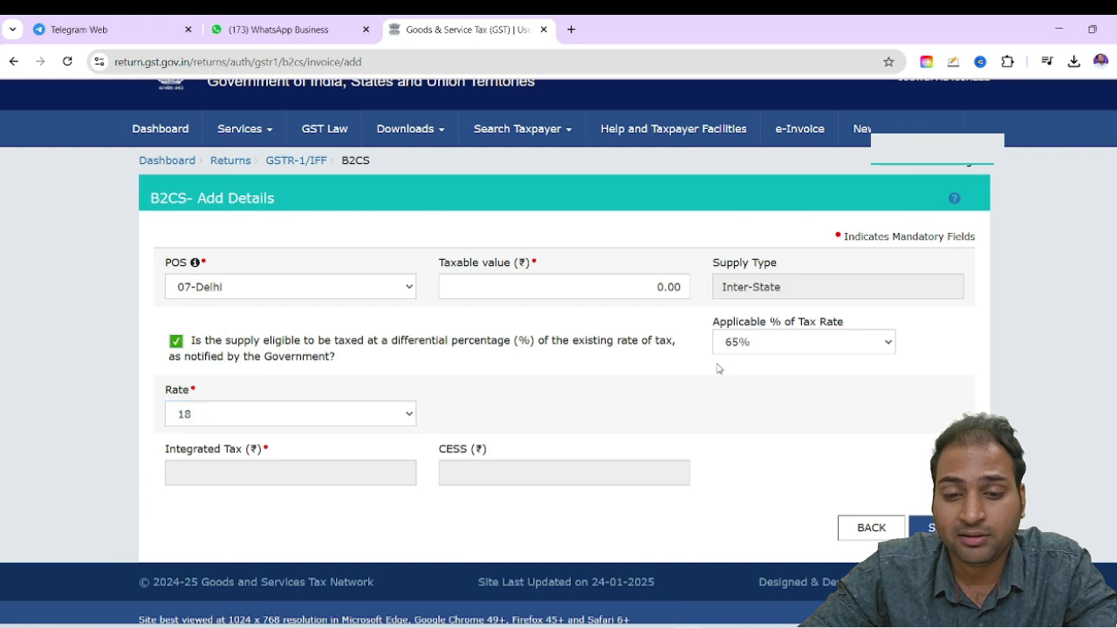
pyautogui.click(175, 342)
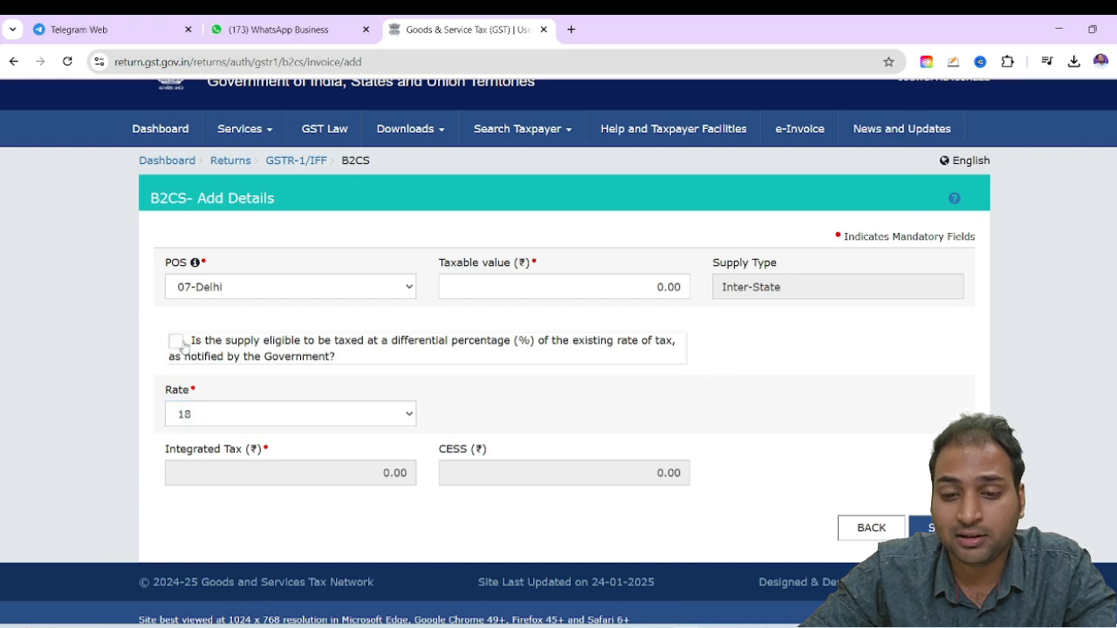
pyautogui.click(844, 387)
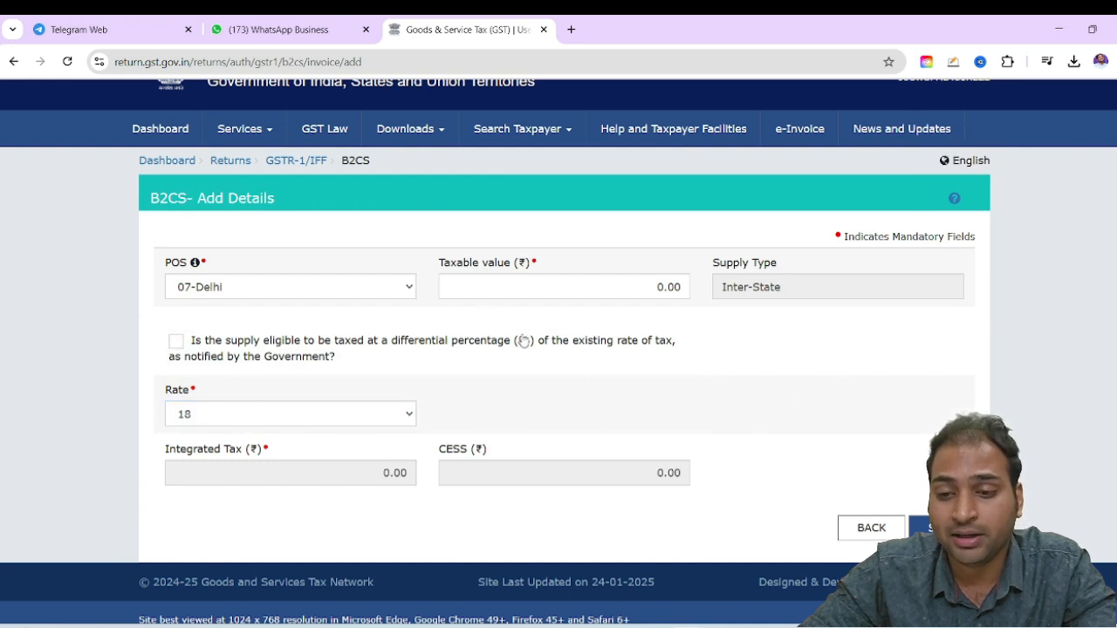
pyautogui.click(550, 285)
pyautogui.write('20,00,00')
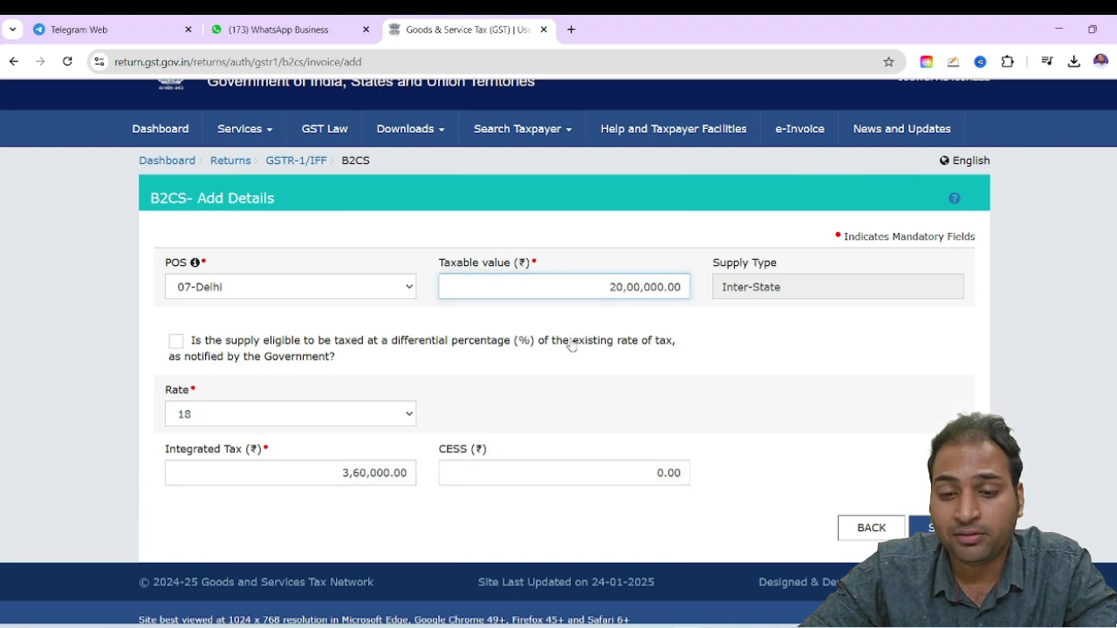
pyautogui.click(572, 344)
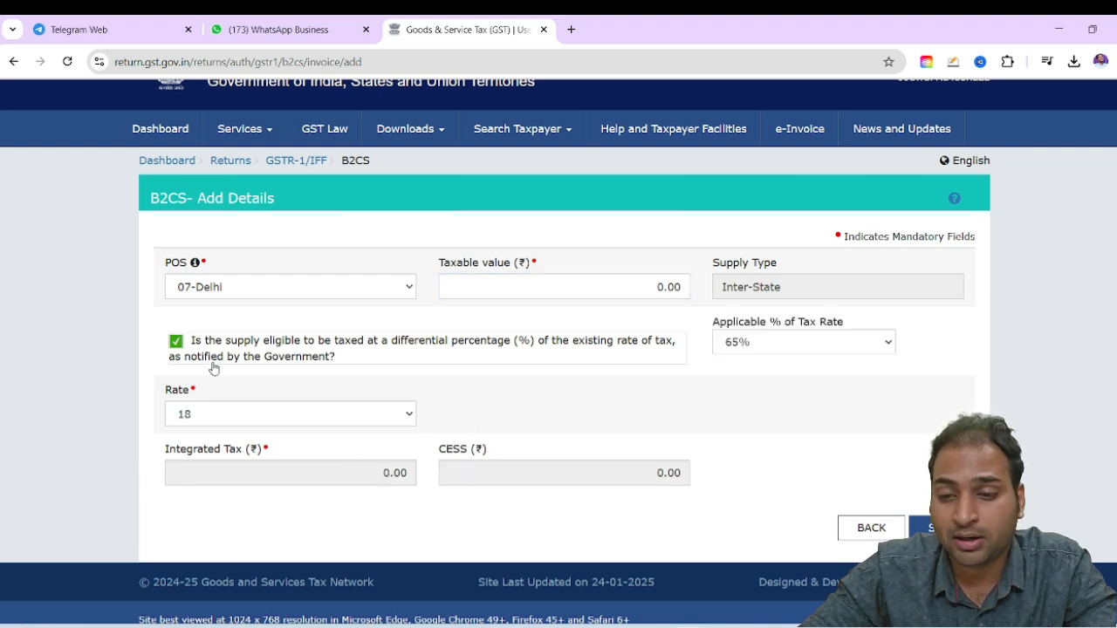
pyautogui.click(181, 347)
# Set the B2C record's taxable value to 20,00,000 and check the calculated integrated tax
pyautogui.click(622, 281)
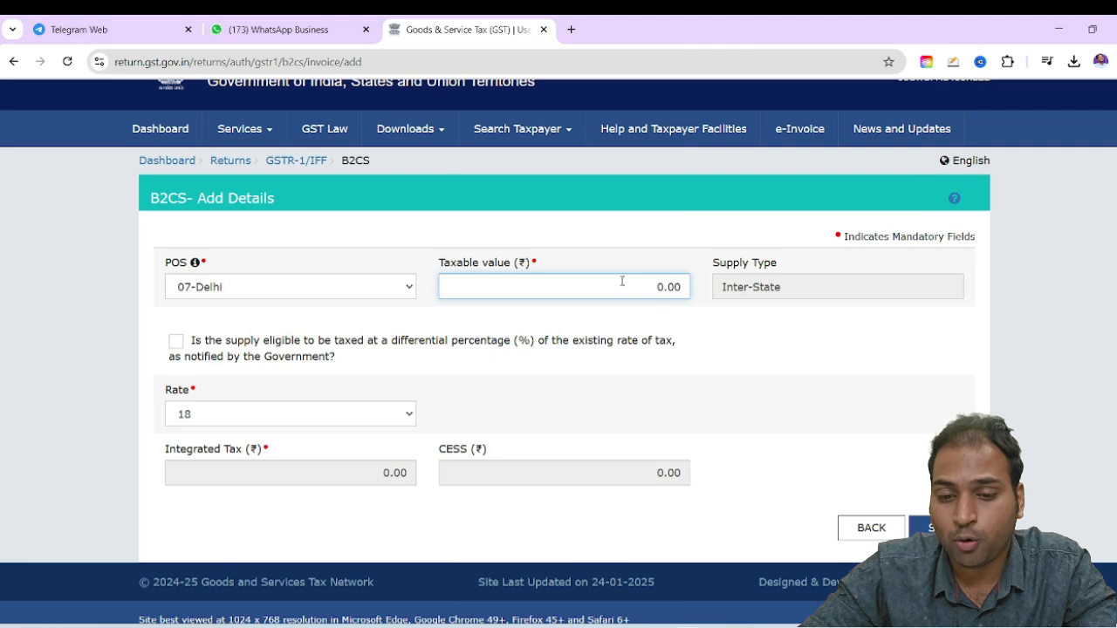
pyautogui.write('200000')
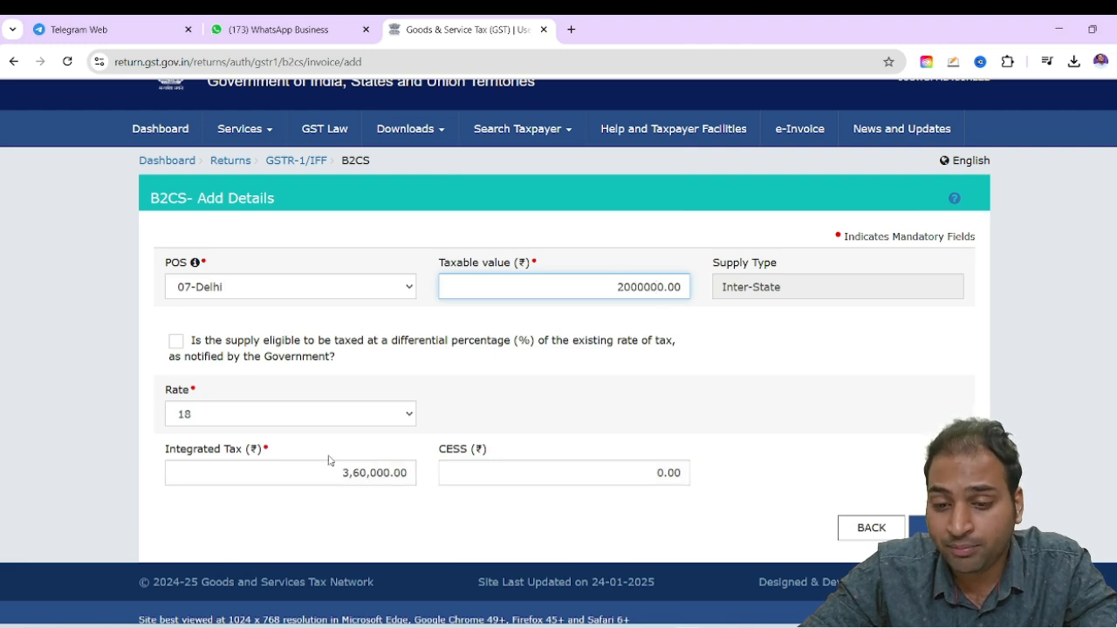
pyautogui.moveTo(336, 472); pyautogui.dragTo(398, 473)
pyautogui.click(768, 562)
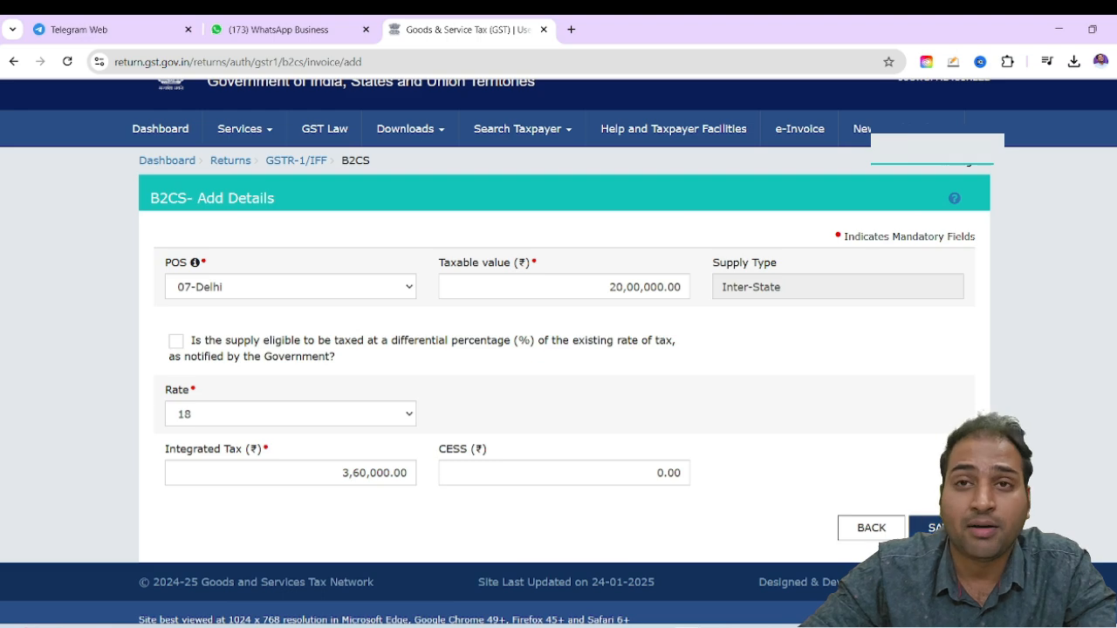
# Save the Delhi B2C record and return to the 7 - B2C (Others) list of processed records
pyautogui.click(915, 527)
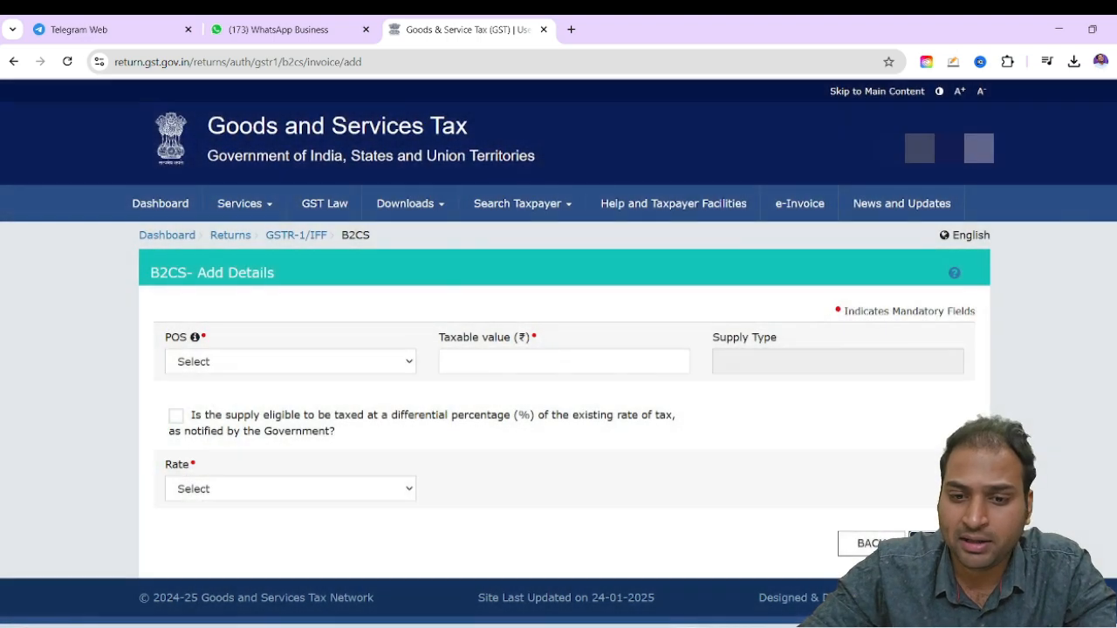
pyautogui.click(868, 572)
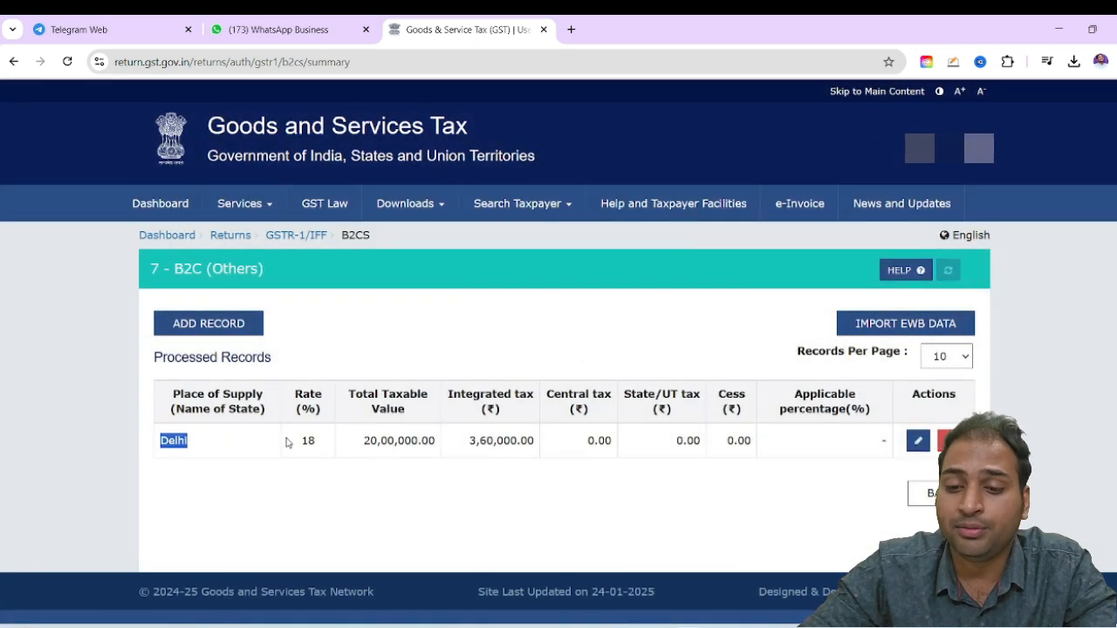
# Return from the B2C (Others) records to the GSTR-1 overview and look over the record detail tiles
pyautogui.click(247, 439)
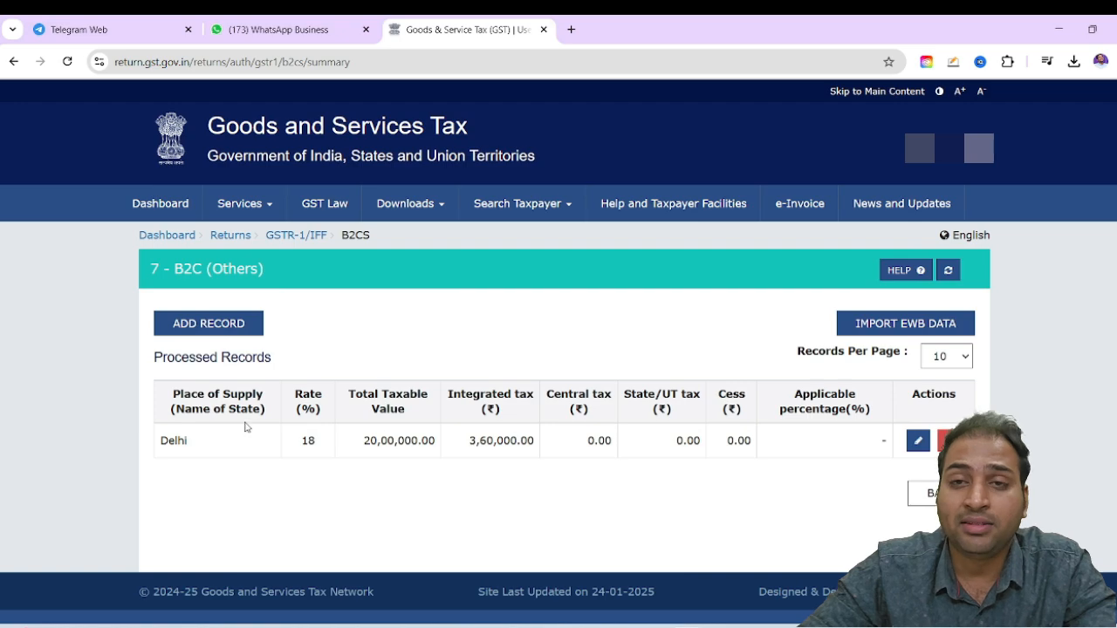
pyautogui.click(916, 493)
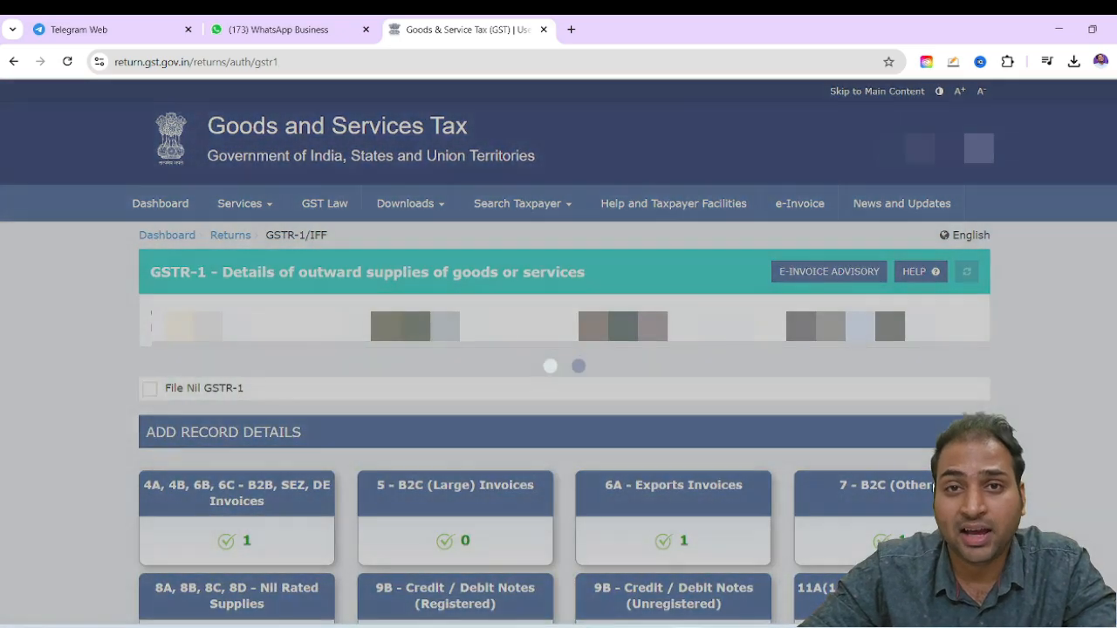
pyautogui.scroll(-3, 816, 381)
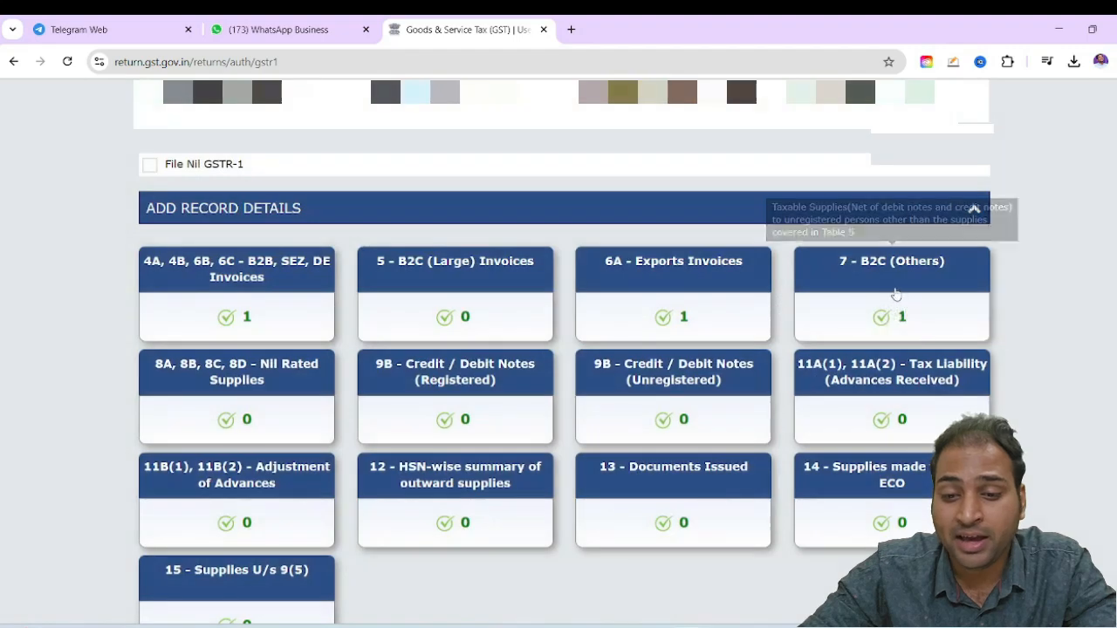
pyautogui.scroll(-1, 219, 375)
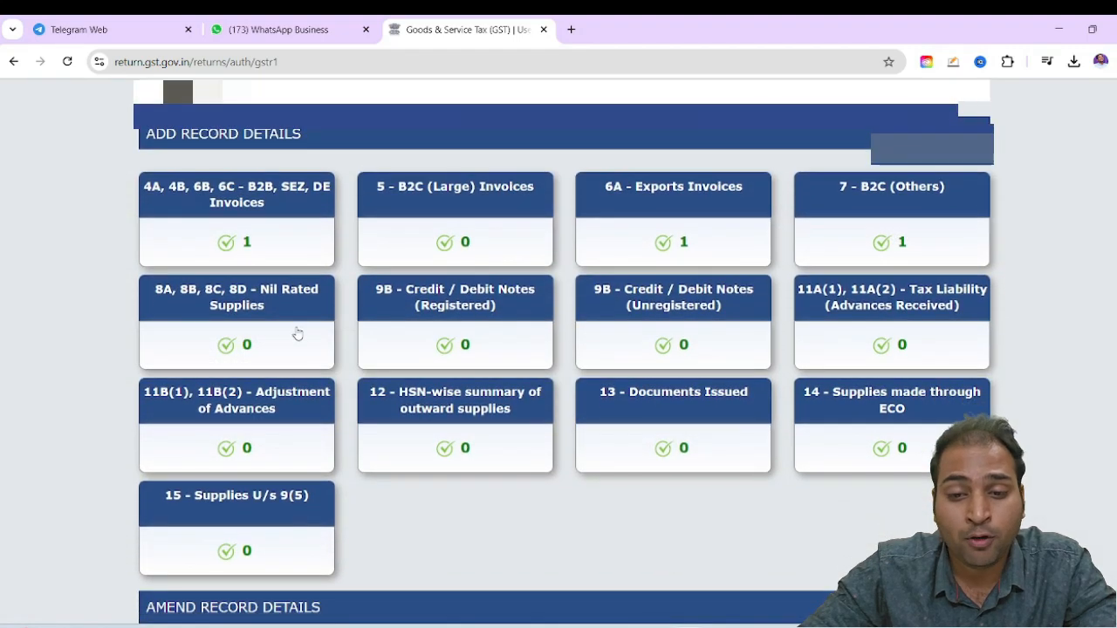
# Examine the intra-state and inter-state supply rows in 8A, 8B, 8C, 8D - Nil Rated Supplies and return to the GSTR-1 overview
pyautogui.click(238, 297)
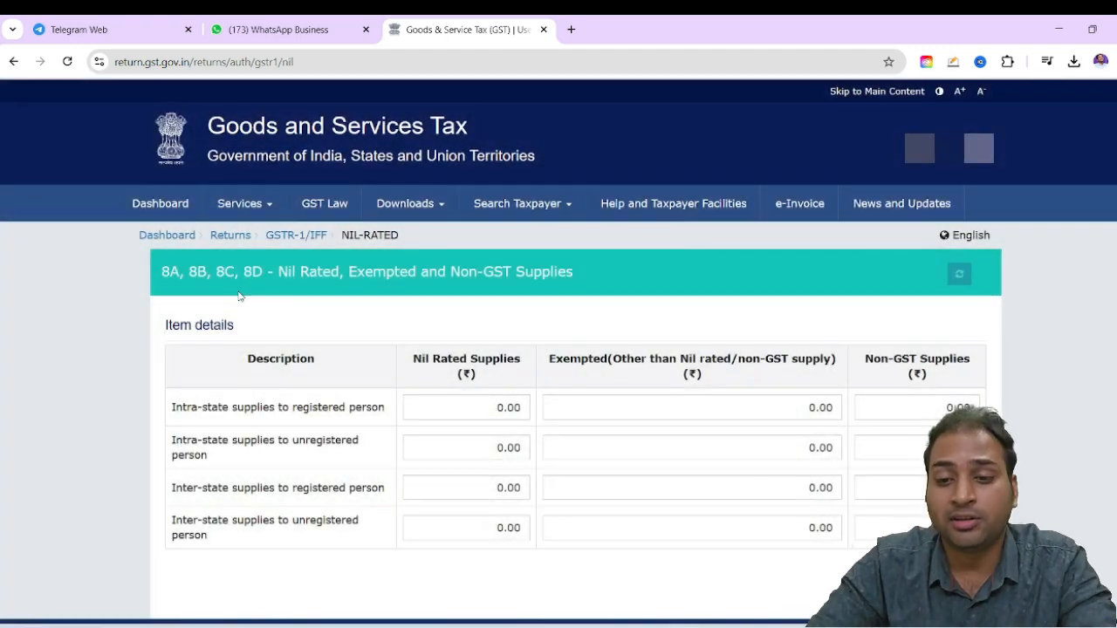
pyautogui.scroll(-1, 239, 331)
pyautogui.moveTo(218, 335); pyautogui.dragTo(314, 330)
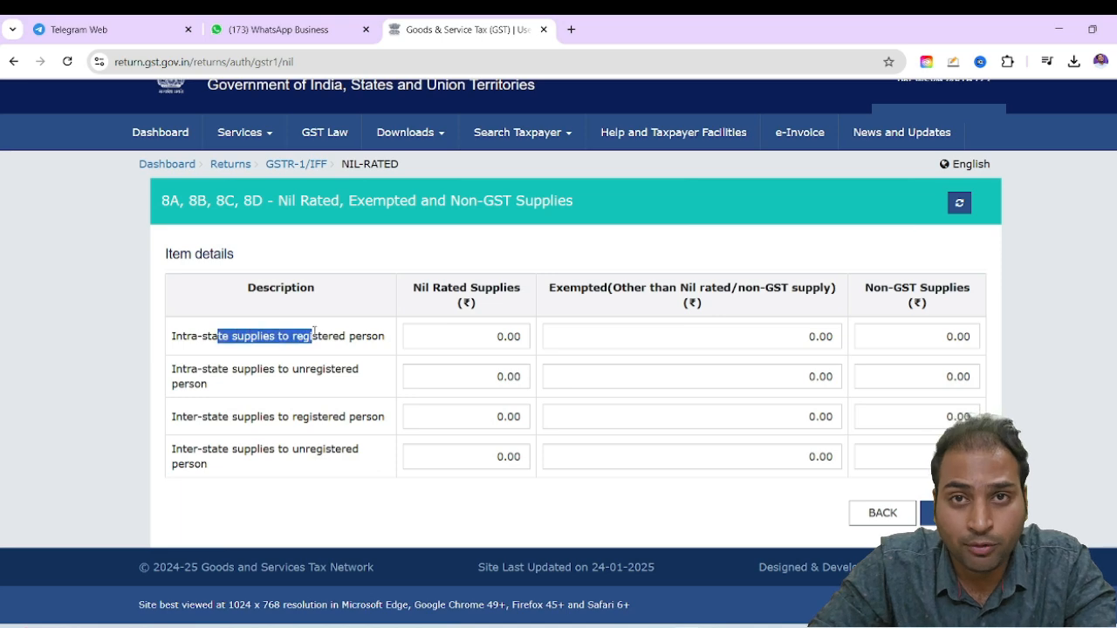
pyautogui.moveTo(285, 368); pyautogui.dragTo(208, 384)
pyautogui.moveTo(280, 416); pyautogui.dragTo(347, 416)
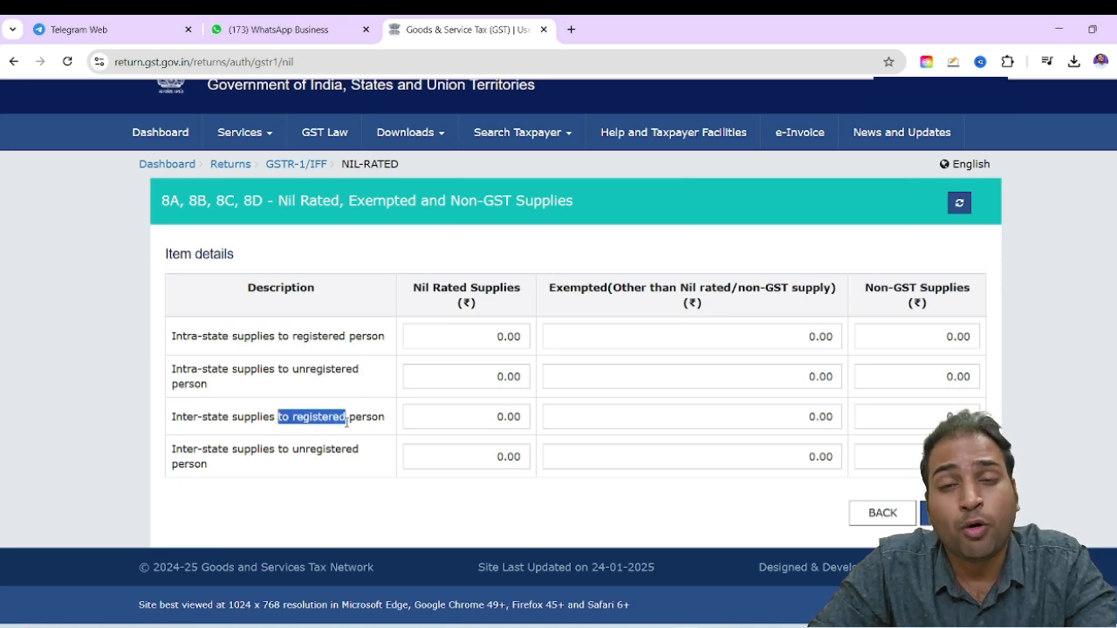
pyautogui.click(247, 475)
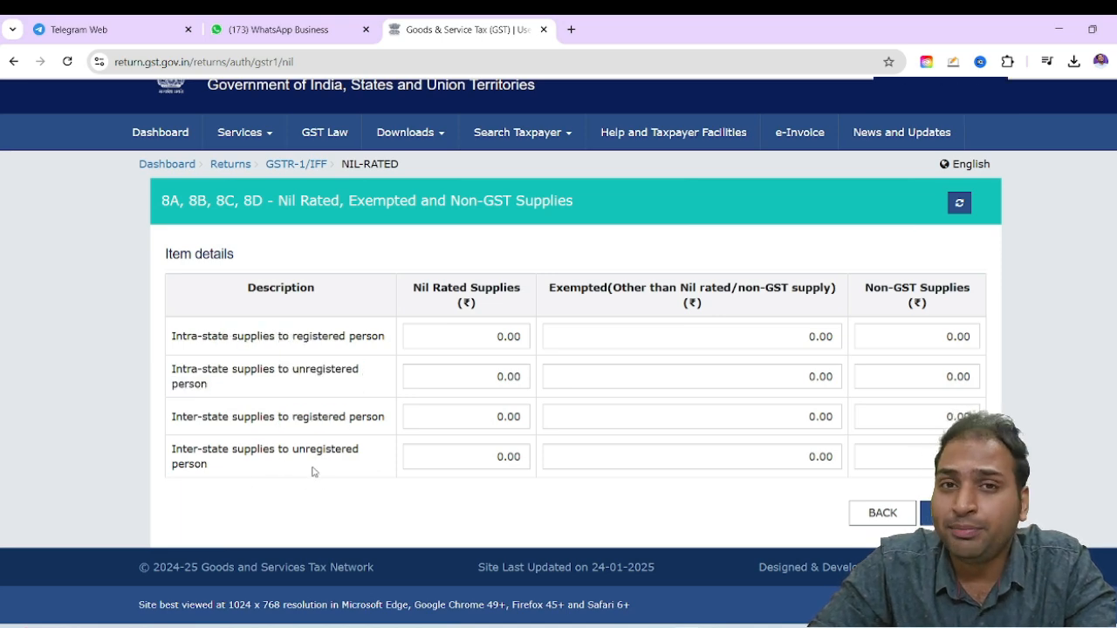
pyautogui.click(873, 514)
# Open a blank note record under 9B - Credit / Debit Notes (Registered)
pyautogui.scroll(-3, 653, 364)
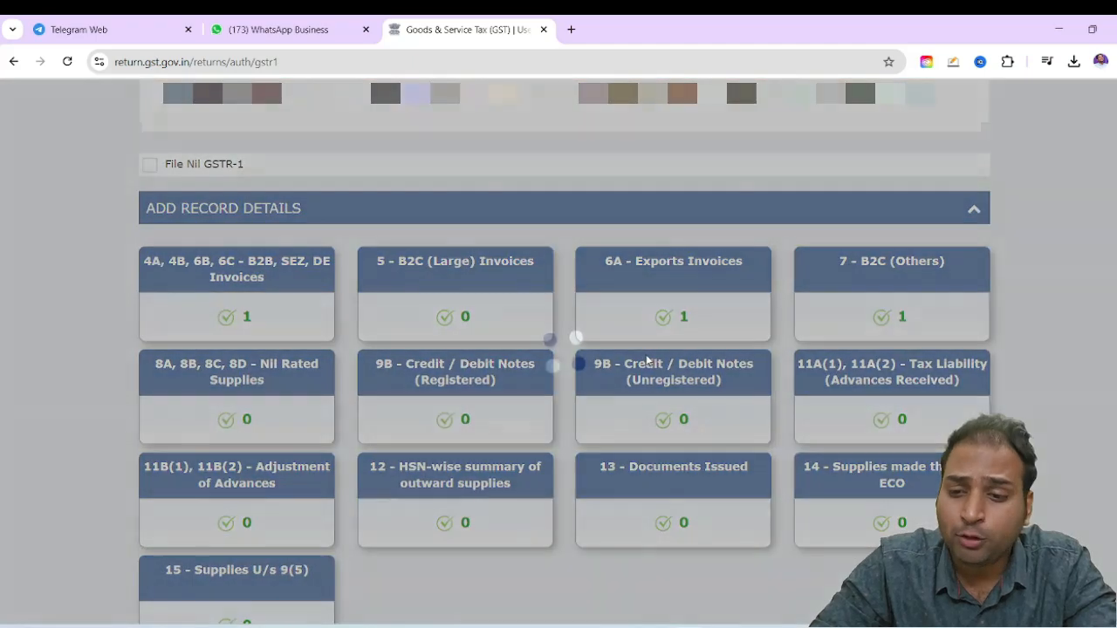
pyautogui.scroll(-1, 523, 367)
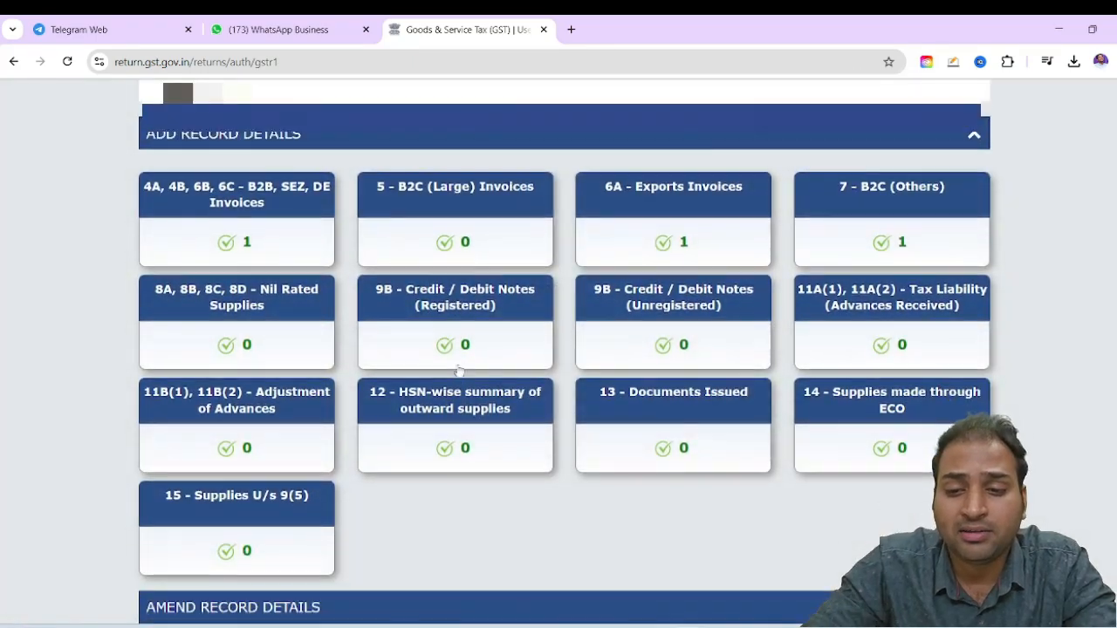
pyautogui.click(459, 323)
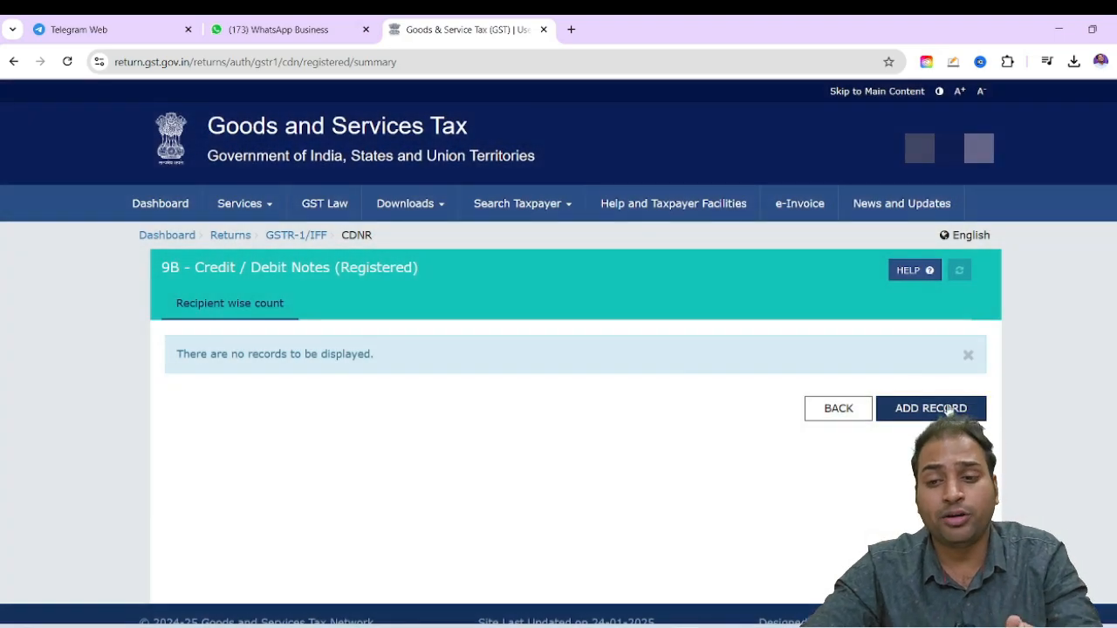
pyautogui.click(929, 408)
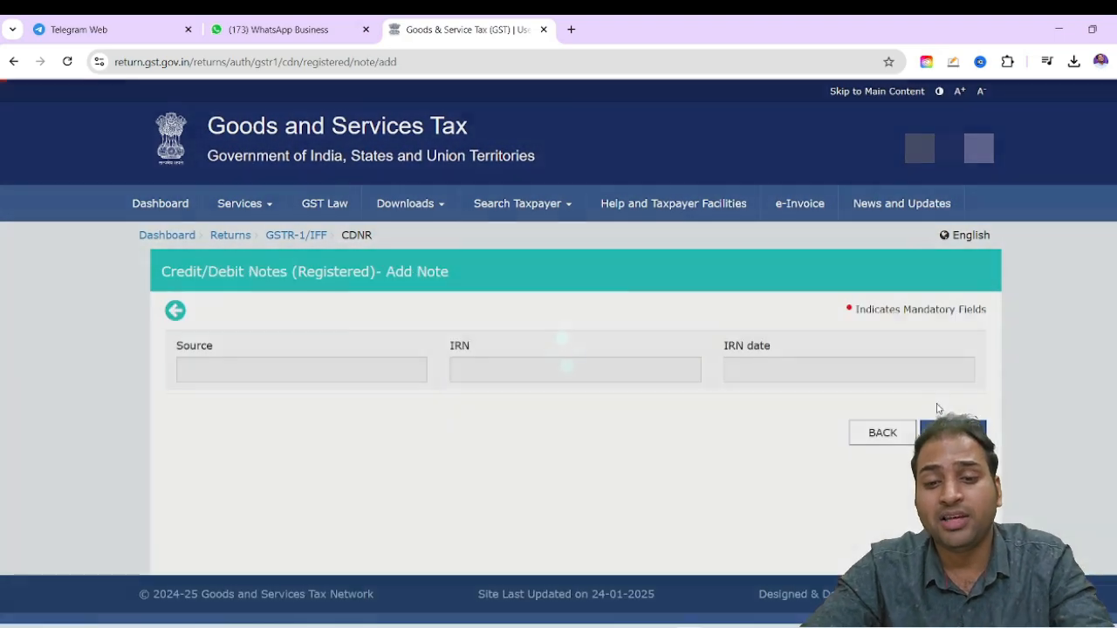
pyautogui.scroll(-3, 573, 404)
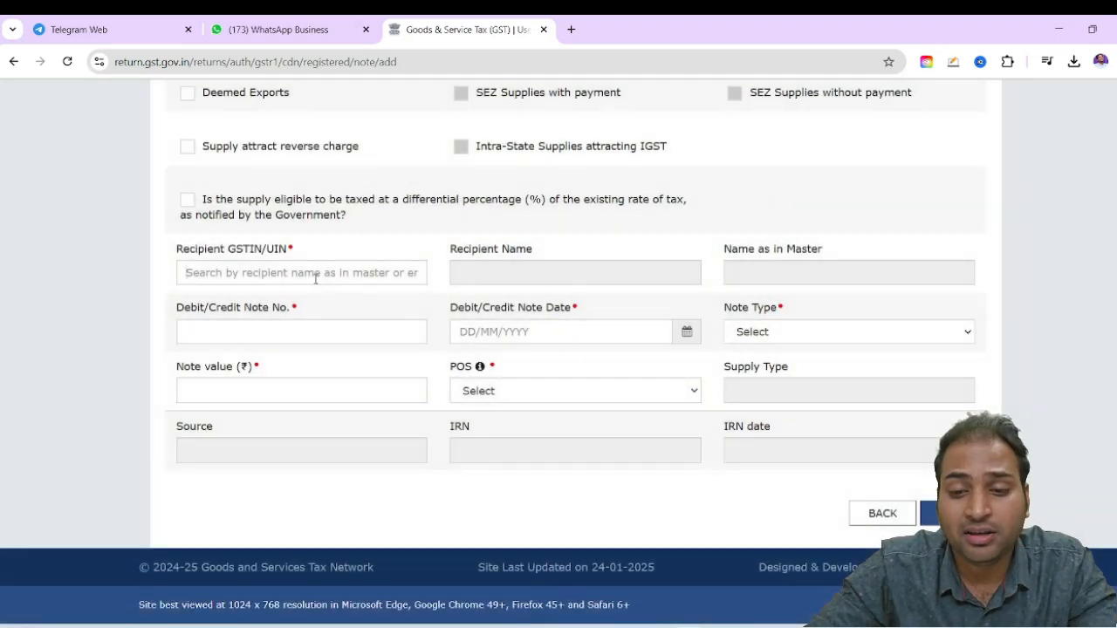
# Examine the note form's recipient GSTIN, note number, date, type, value and POS fields, and leave without saving a note
pyautogui.click(316, 278)
pyautogui.moveTo(234, 308); pyautogui.dragTo(274, 309)
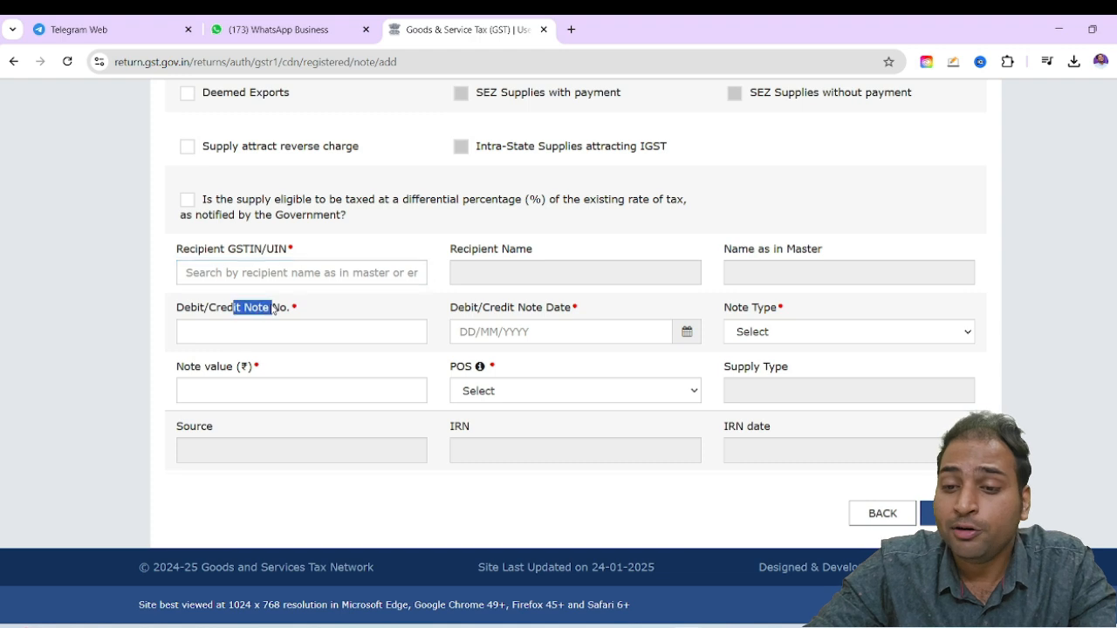
pyautogui.moveTo(451, 310); pyautogui.dragTo(515, 311)
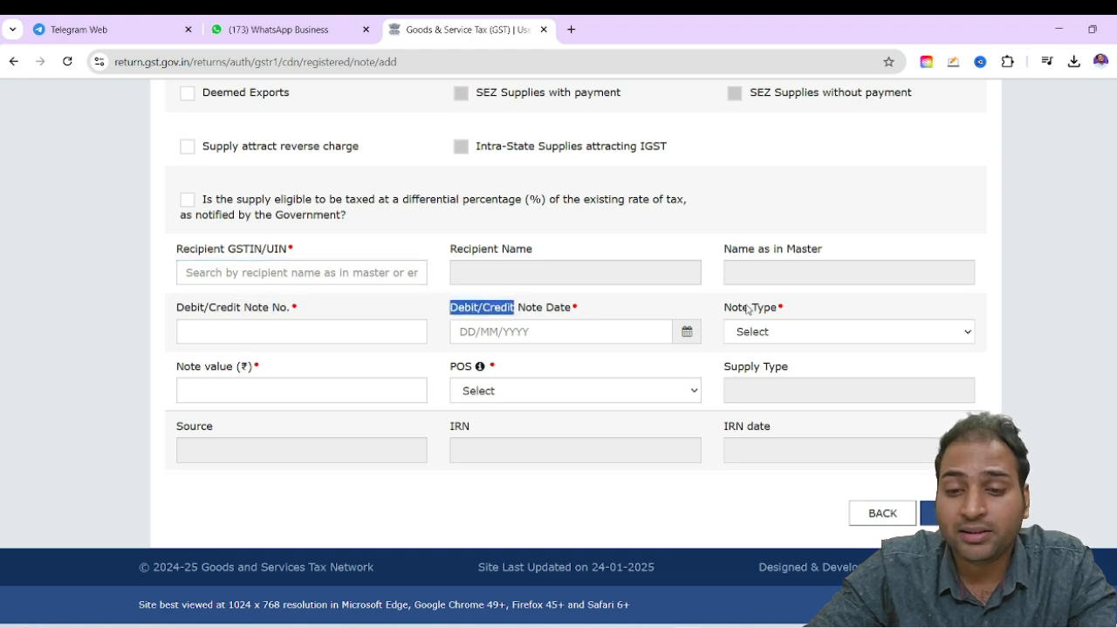
pyautogui.moveTo(742, 309); pyautogui.dragTo(772, 311)
pyautogui.moveTo(194, 373); pyautogui.dragTo(245, 373)
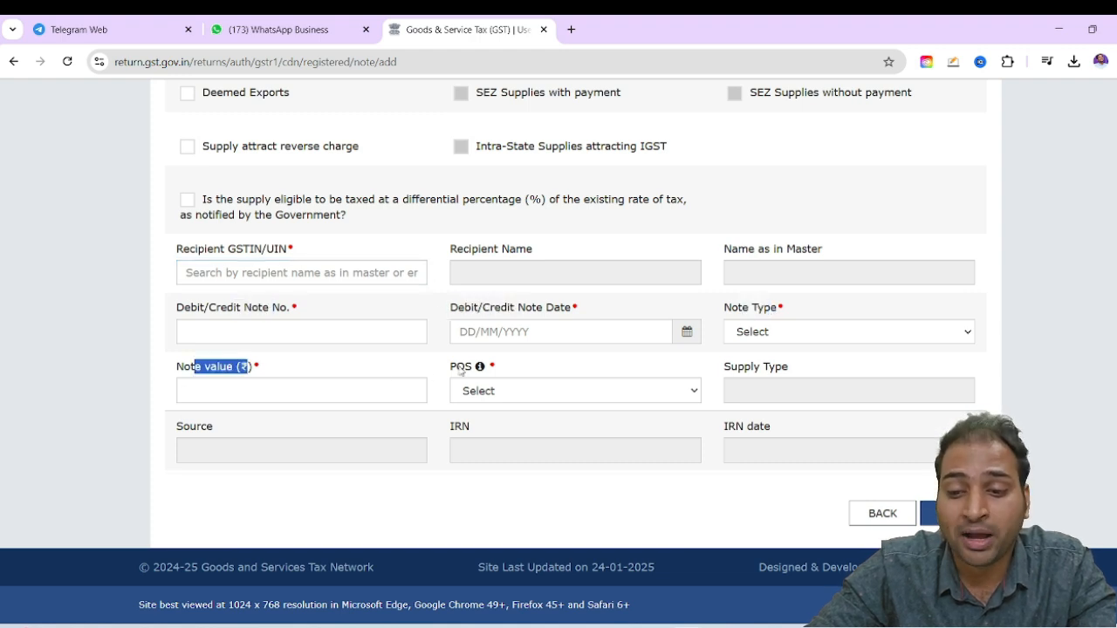
pyautogui.moveTo(451, 369); pyautogui.dragTo(477, 367)
pyautogui.click(526, 406)
pyautogui.click(532, 396)
pyautogui.click(532, 396)
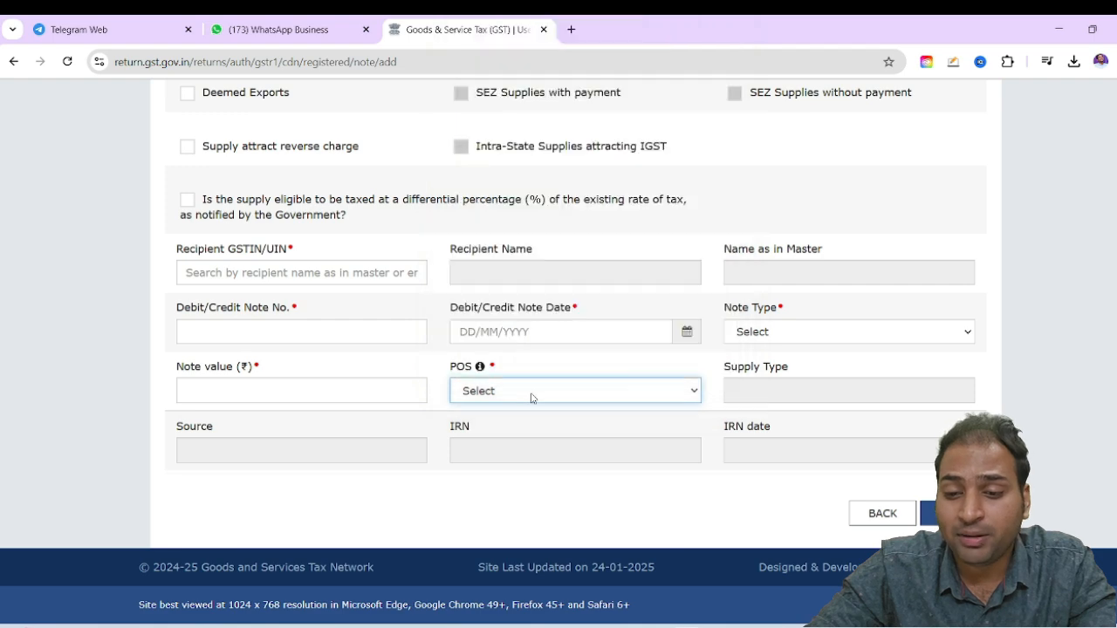
pyautogui.click(899, 513)
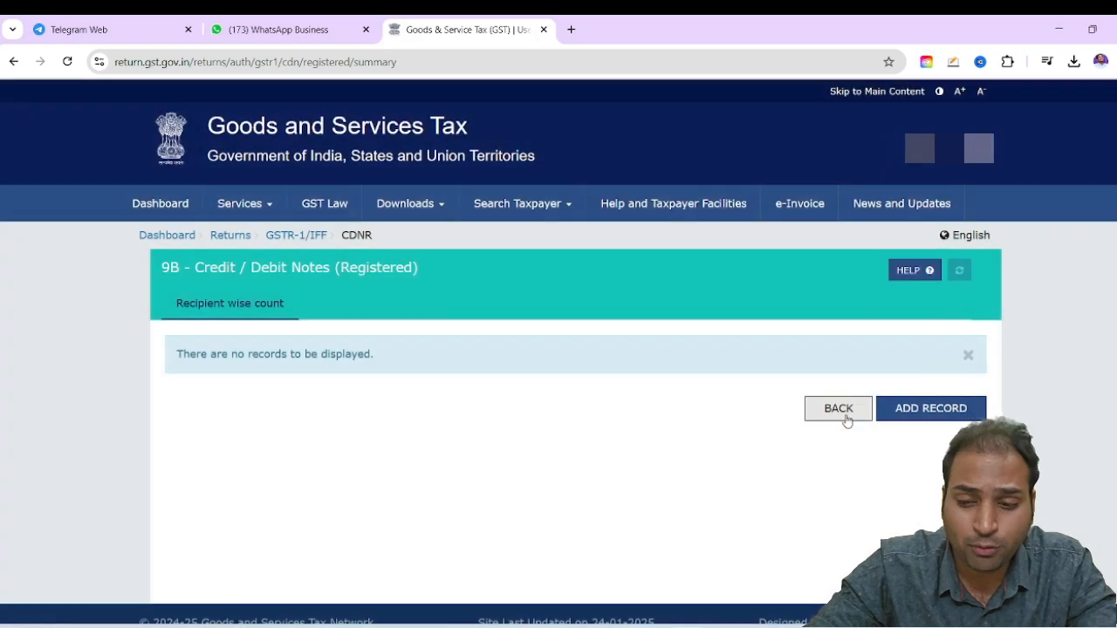
pyautogui.click(837, 409)
# Start state-wise details in 11A(1), 11A(2) - Tax Liability (Advances Received) with 24-Gujarat as the place of supply
pyautogui.scroll(-3, 842, 419)
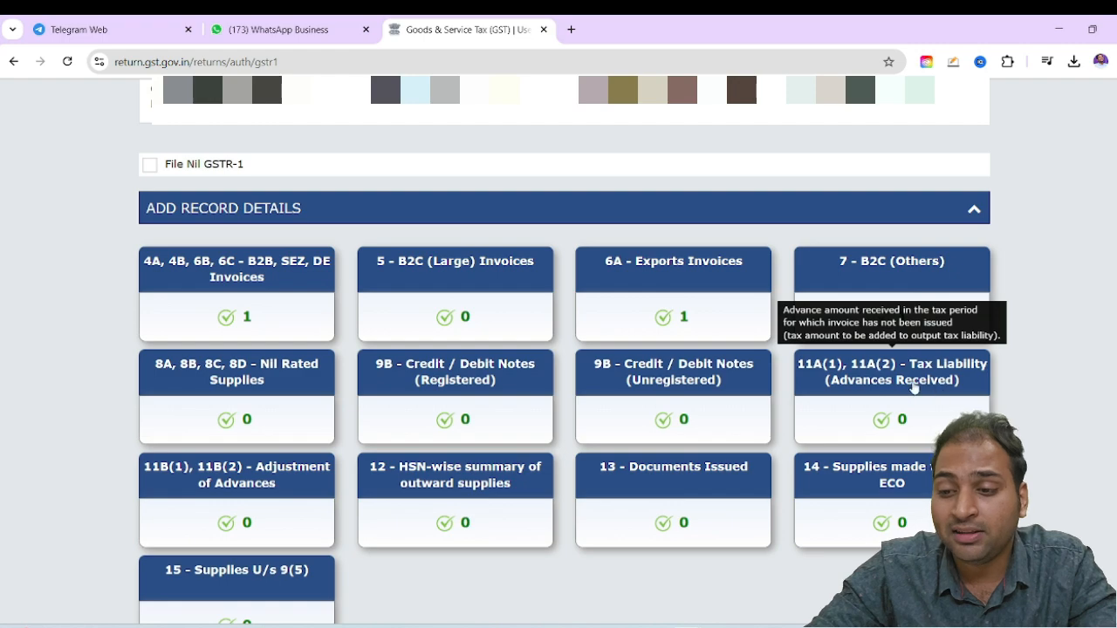
pyautogui.scroll(-1, 436, 462)
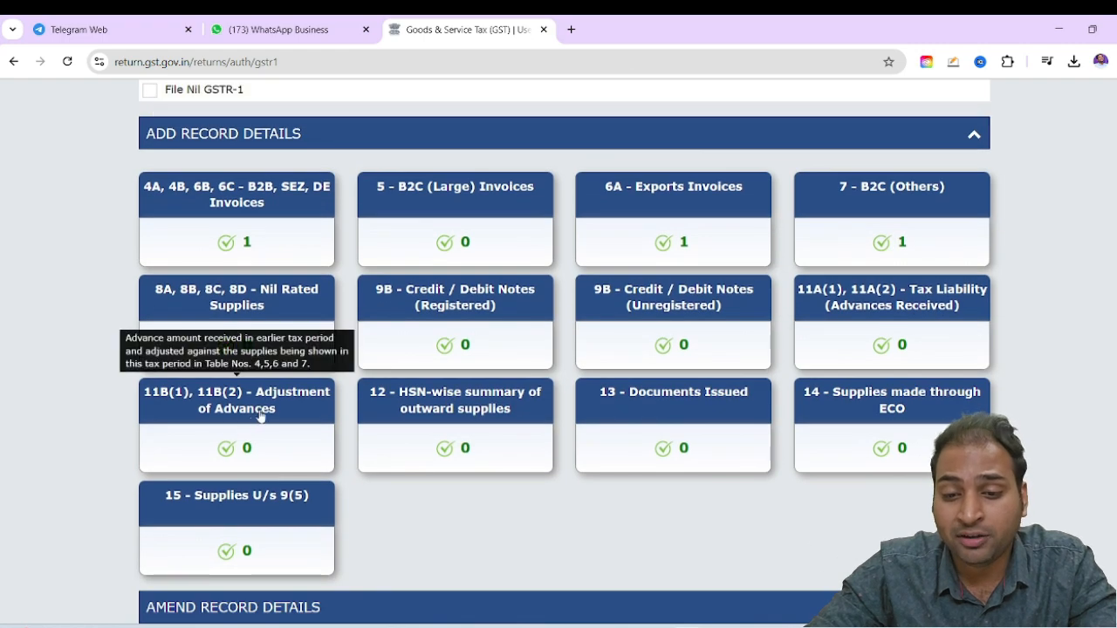
pyautogui.click(860, 321)
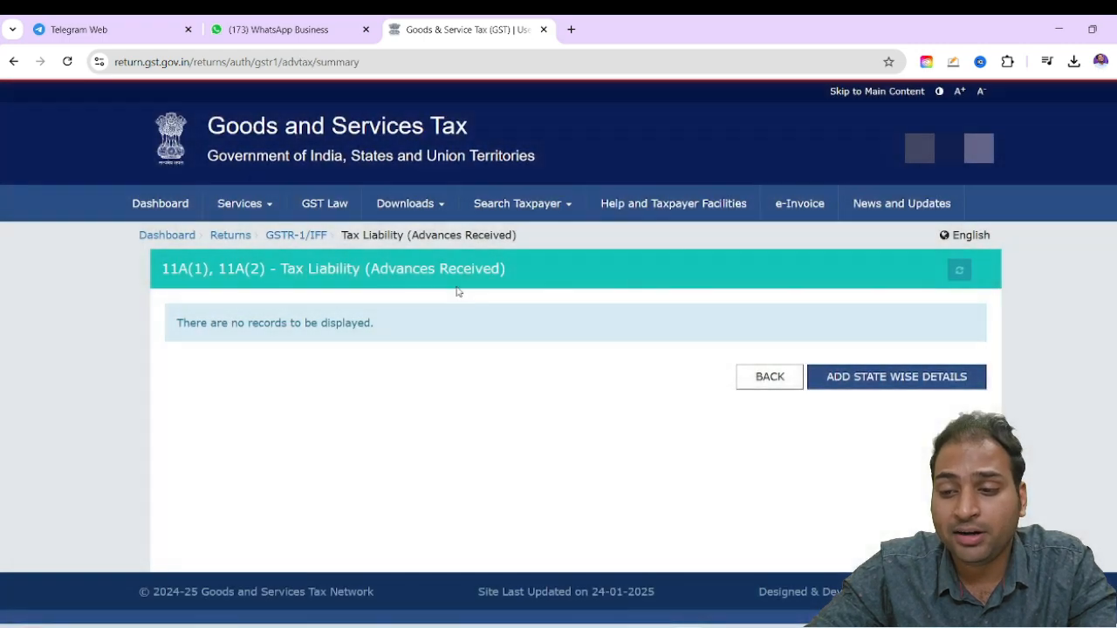
pyautogui.click(890, 371)
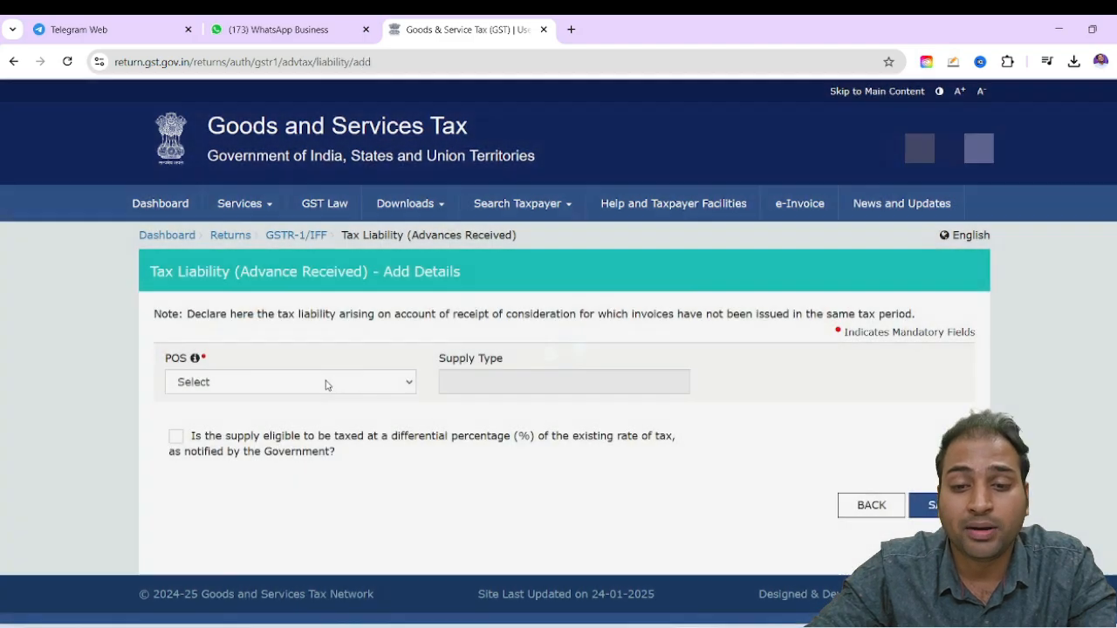
pyautogui.click(326, 382)
pyautogui.click(262, 247)
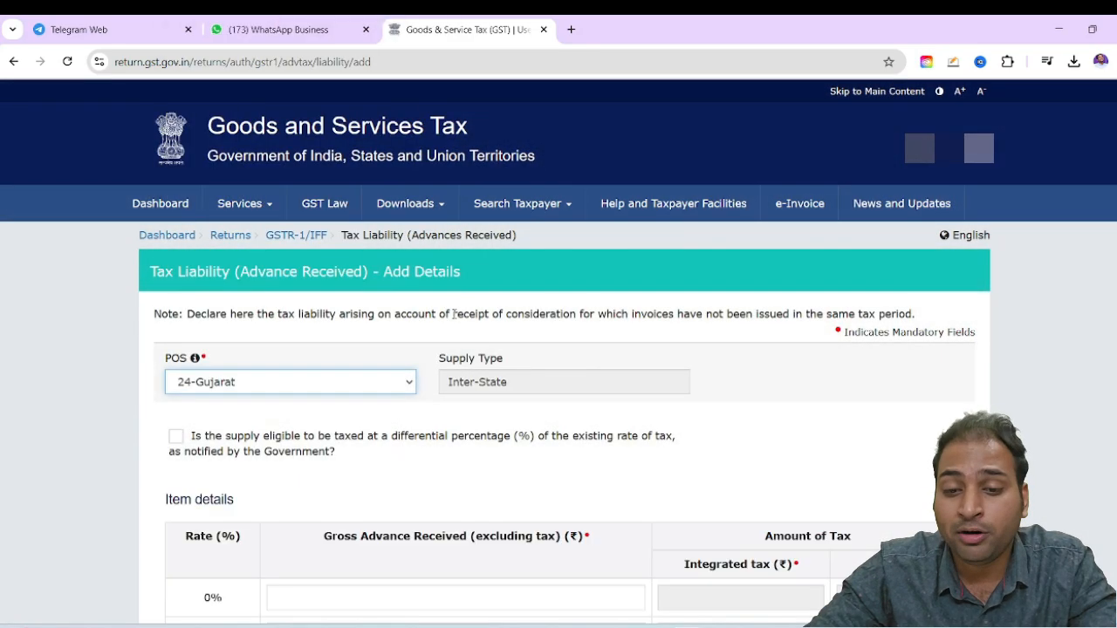
# Look over the advance form's item details table and its Gross Advance Received column
pyautogui.scroll(-3, 510, 410)
pyautogui.scroll(2, 497, 385)
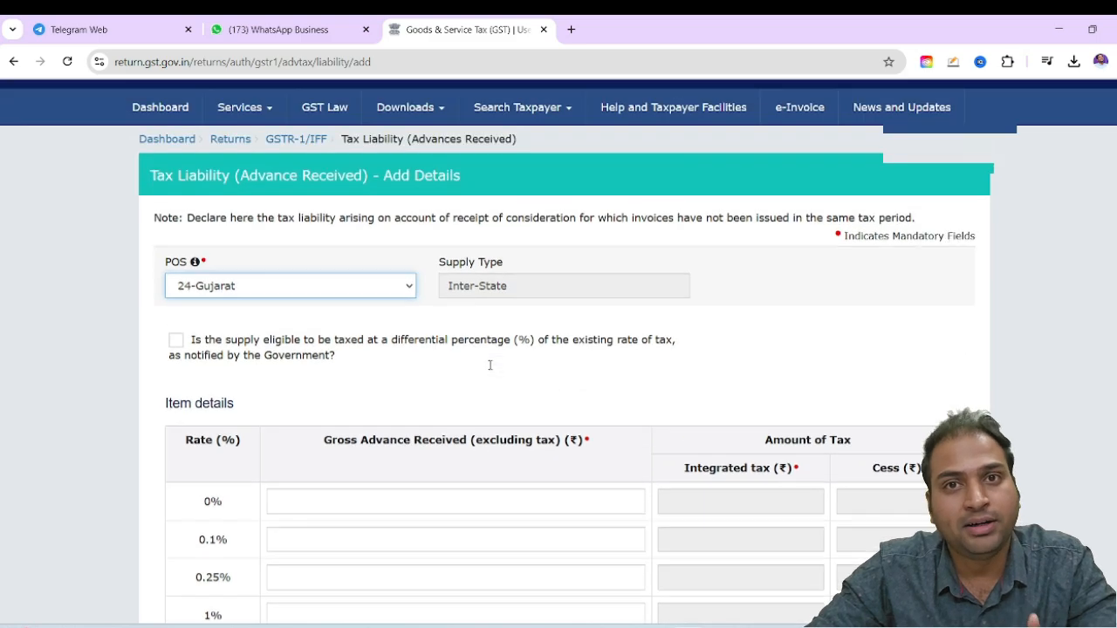
pyautogui.scroll(-2, 332, 374)
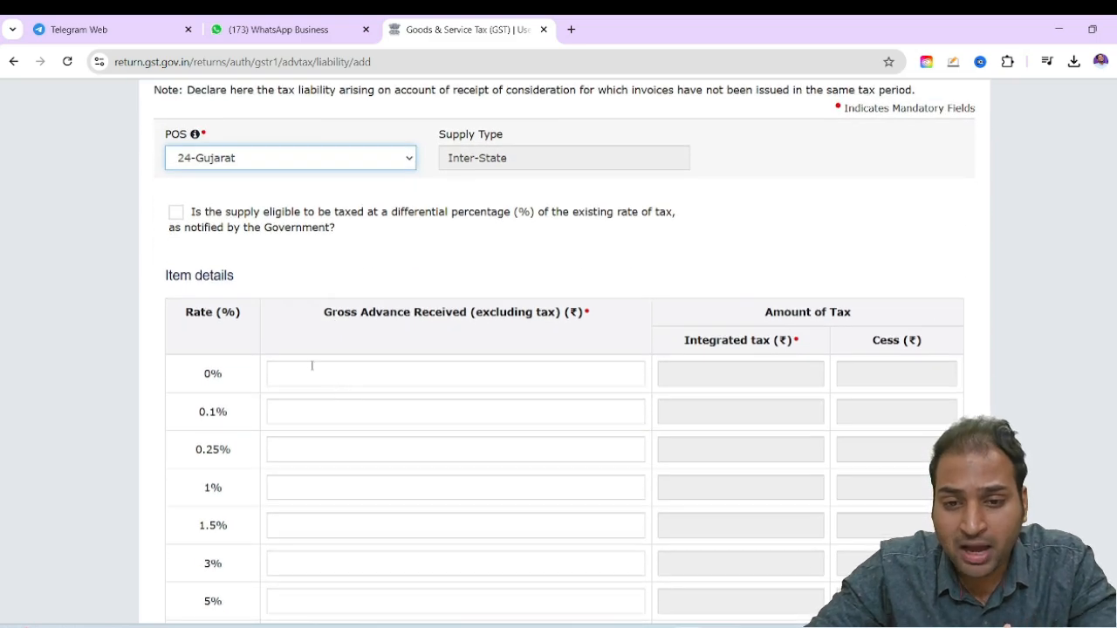
pyautogui.moveTo(394, 311); pyautogui.dragTo(485, 312)
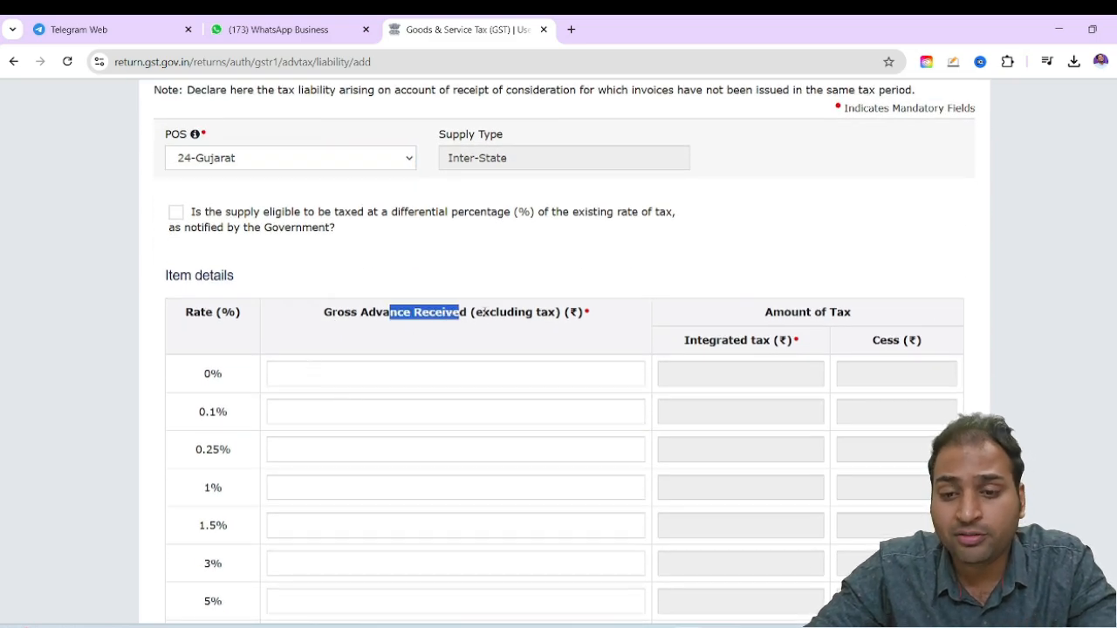
pyautogui.click(808, 240)
# Set the gross advance received at the 18% rate to 5,00,000
pyautogui.scroll(-4, 307, 341)
pyautogui.scroll(1, 319, 343)
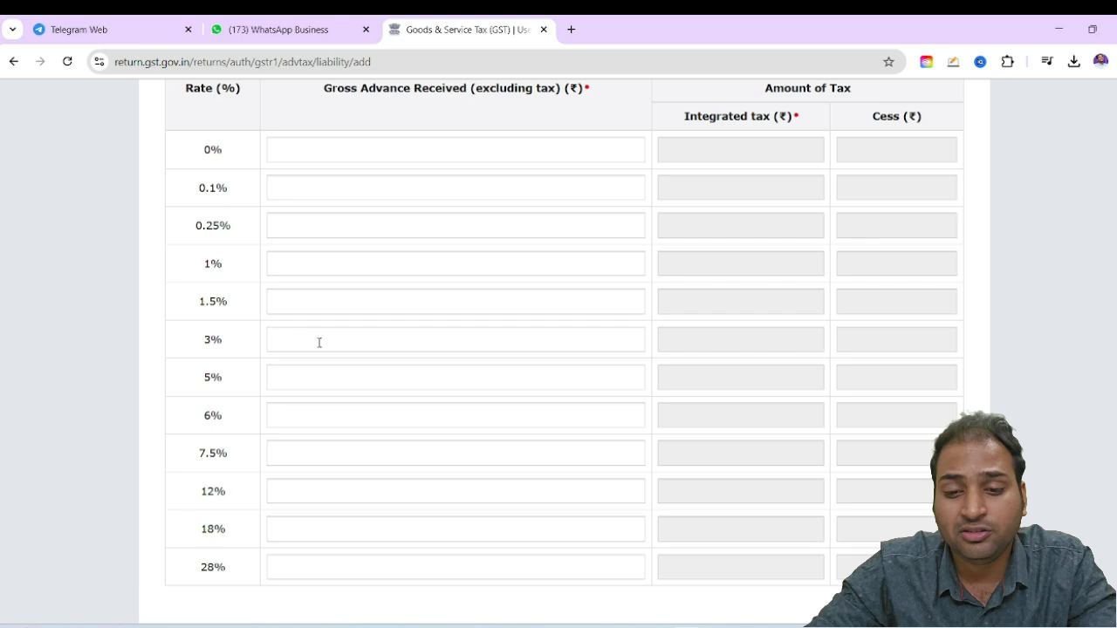
pyautogui.click(312, 530)
pyautogui.write('500000')
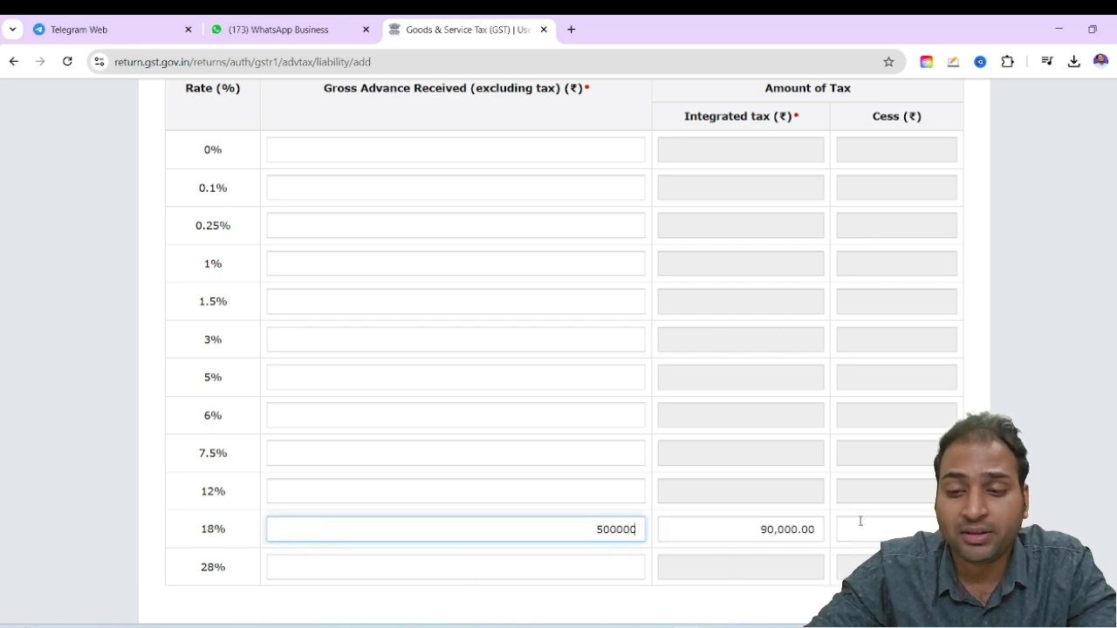
pyautogui.scroll(-2, 861, 521)
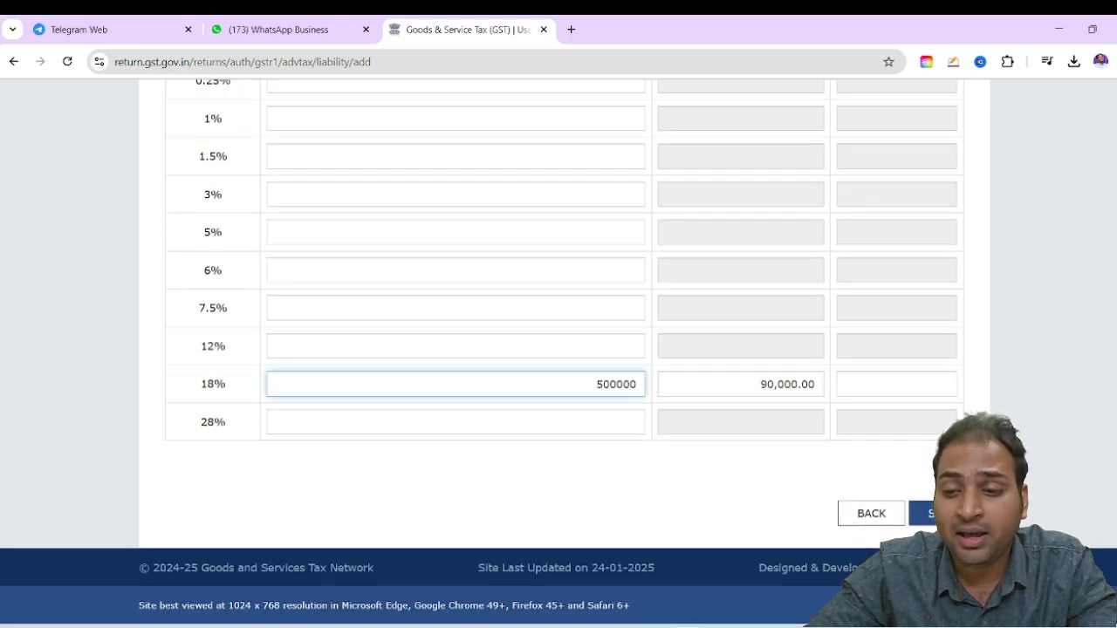
# Read the note explaining which advance tax liability has to be declared in this table
pyautogui.scroll(7, 890, 504)
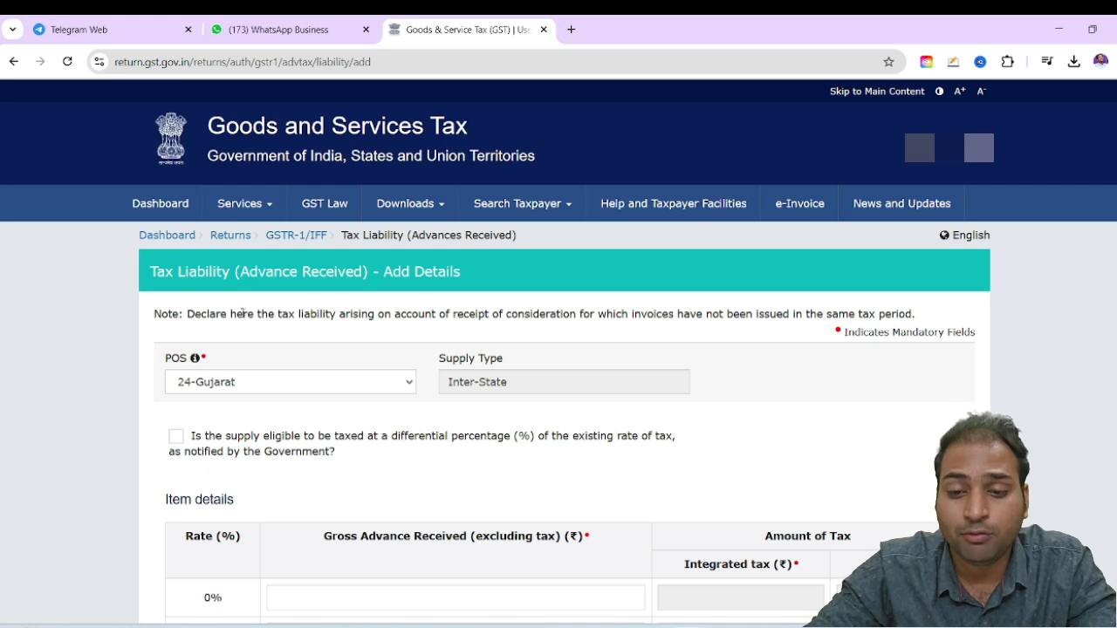
pyautogui.moveTo(278, 313); pyautogui.dragTo(685, 311)
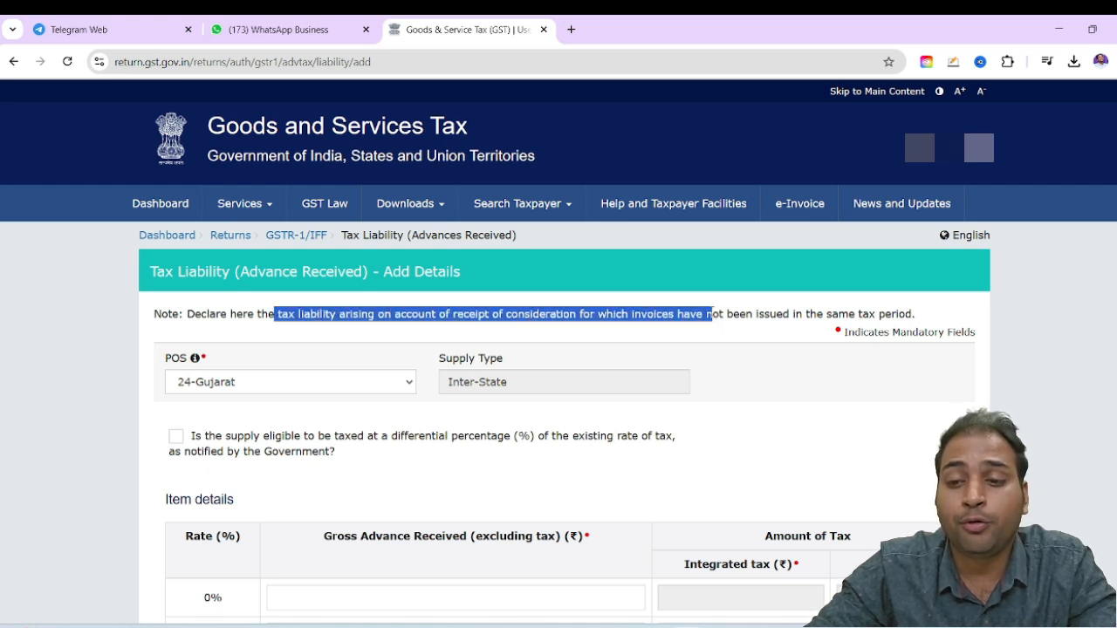
pyautogui.moveTo(766, 311); pyautogui.dragTo(894, 307)
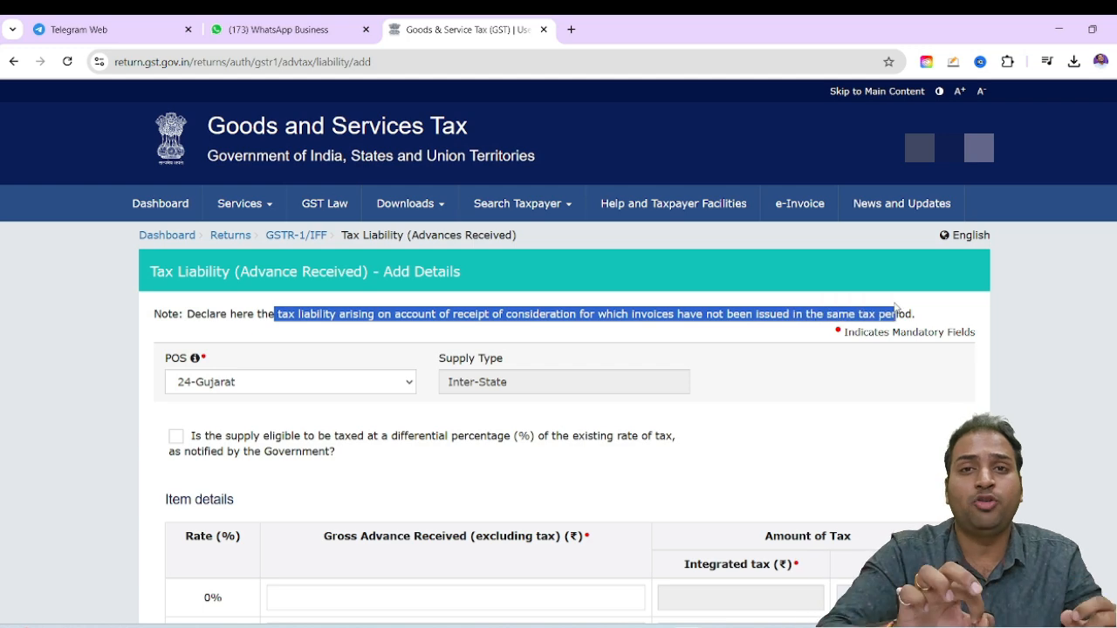
# Leave the Gujarat advance details without saving and return to the GSTR-1 overview
pyautogui.scroll(-10, 811, 369)
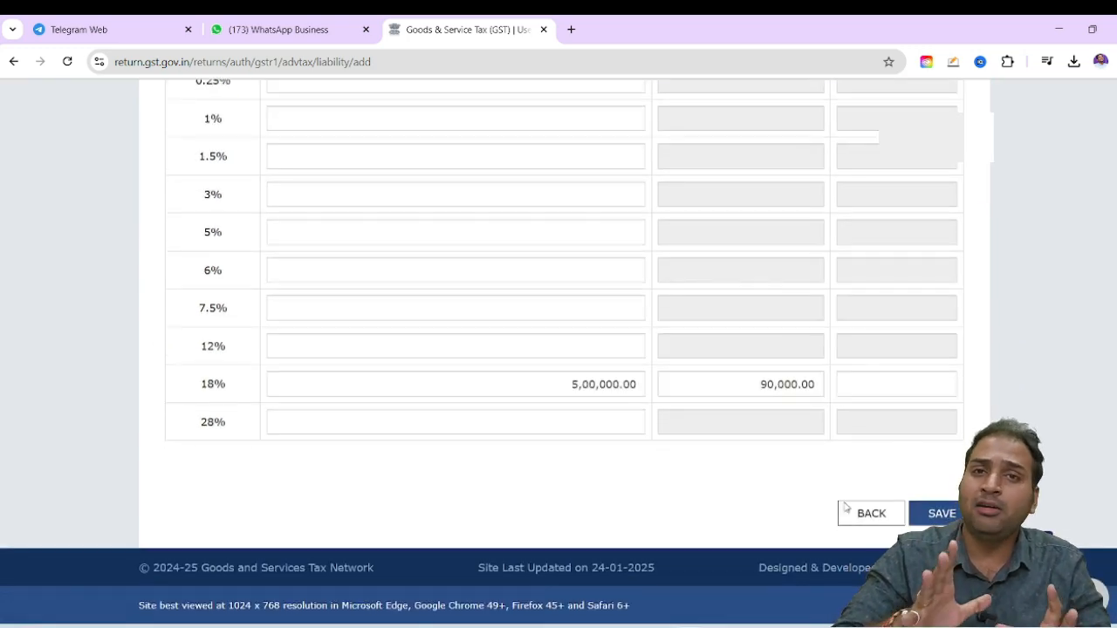
pyautogui.click(865, 512)
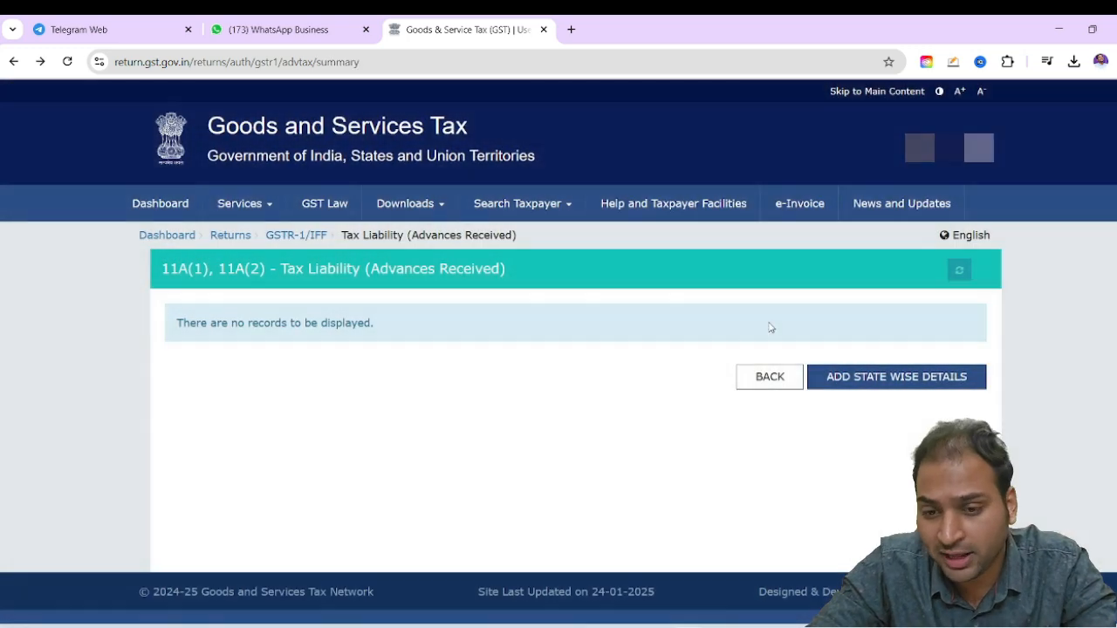
pyautogui.click(769, 376)
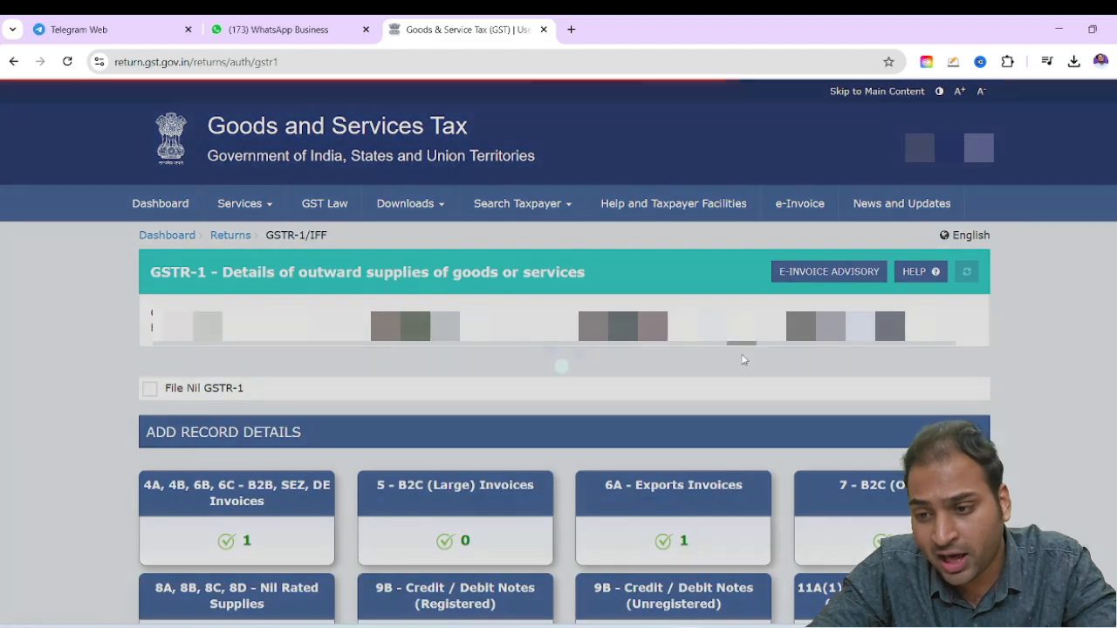
# Open the HSN-wise summary of outward supplies and search the HSN list for codes starting with 99965
pyautogui.scroll(-5, 722, 344)
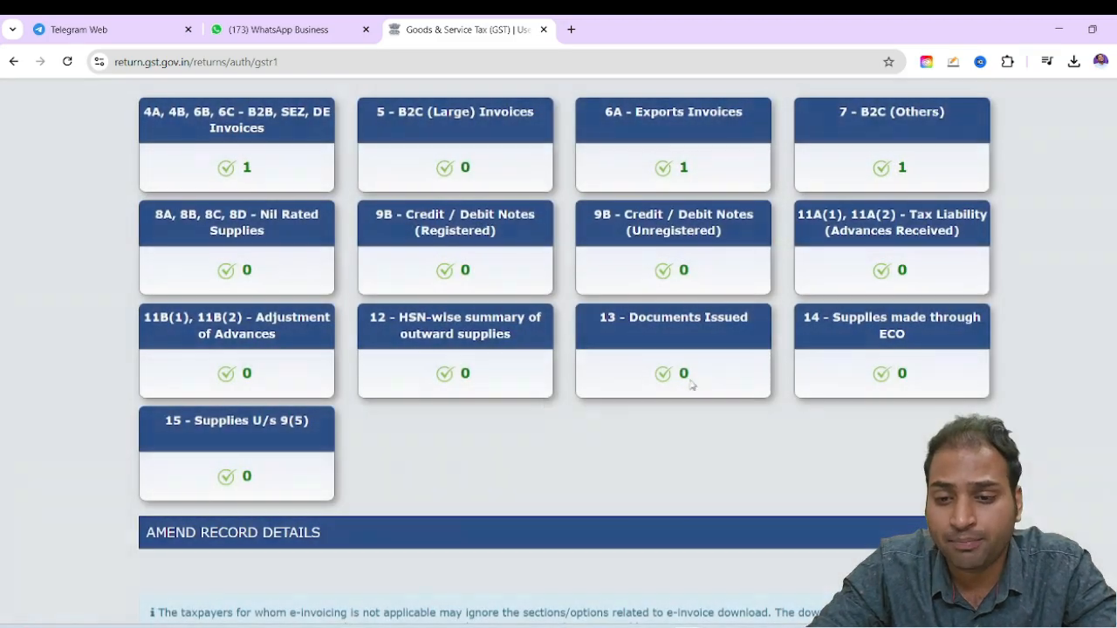
pyautogui.click(499, 341)
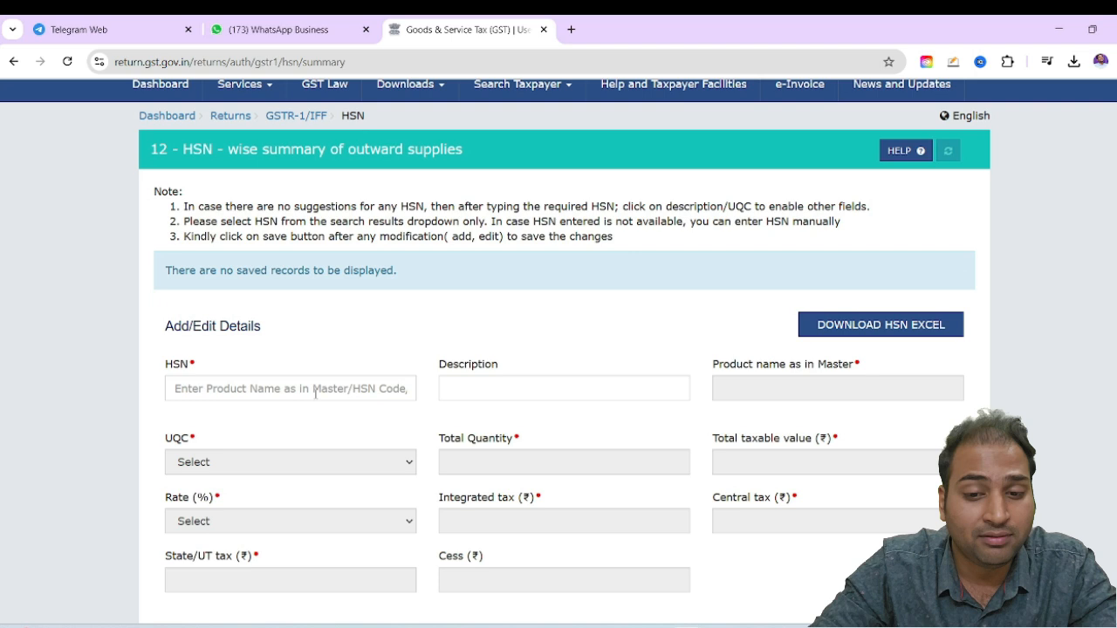
pyautogui.click(315, 391)
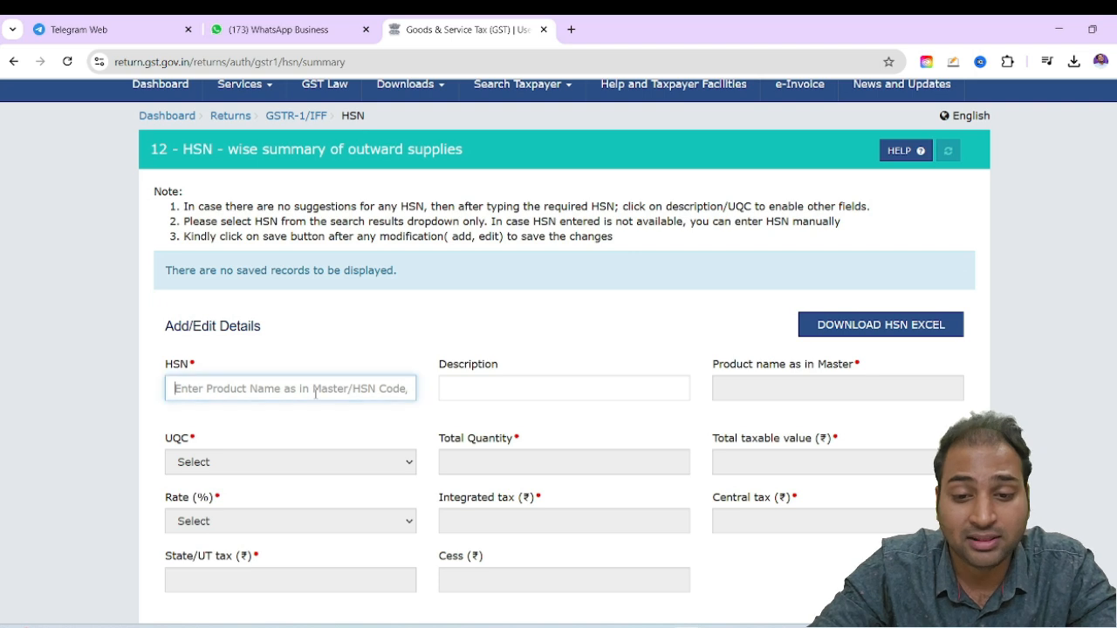
pyautogui.write('9')
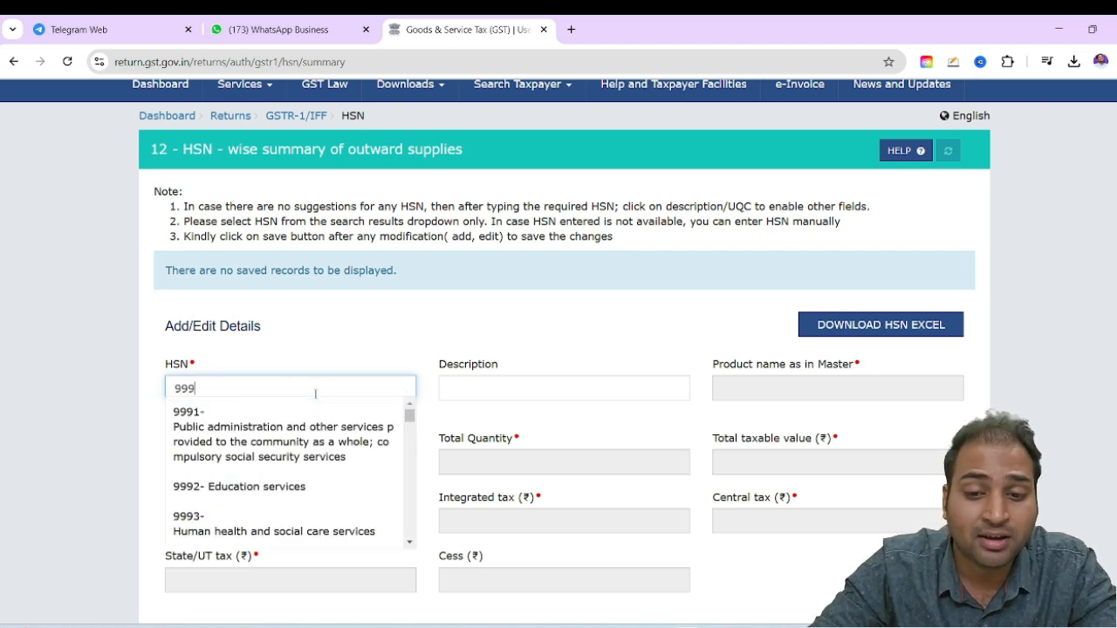
pyautogui.write('99')
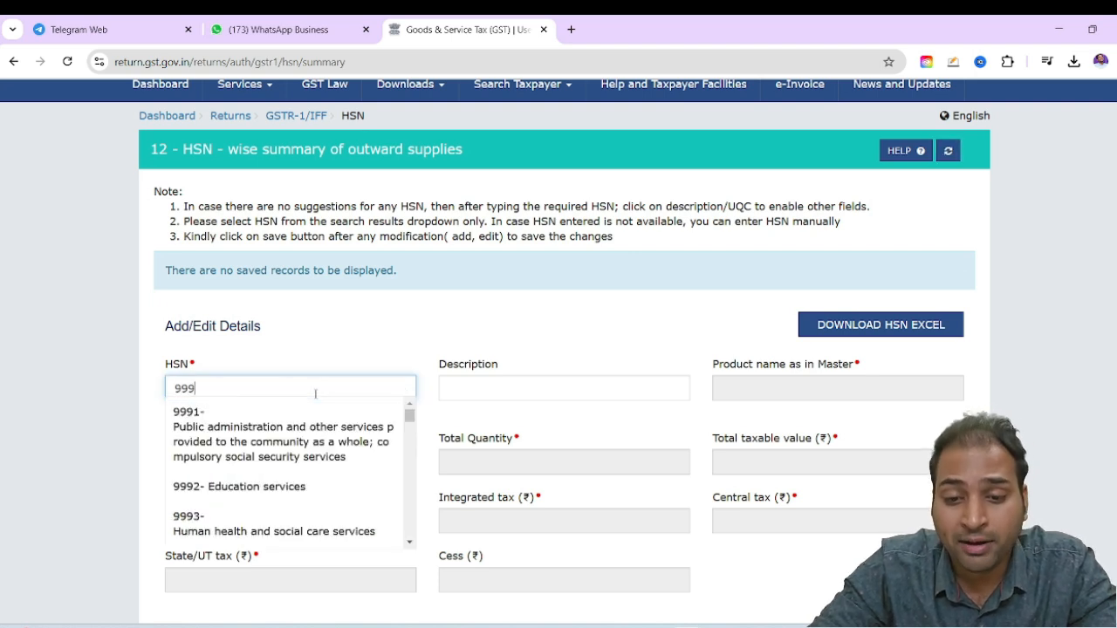
pyautogui.write('65')
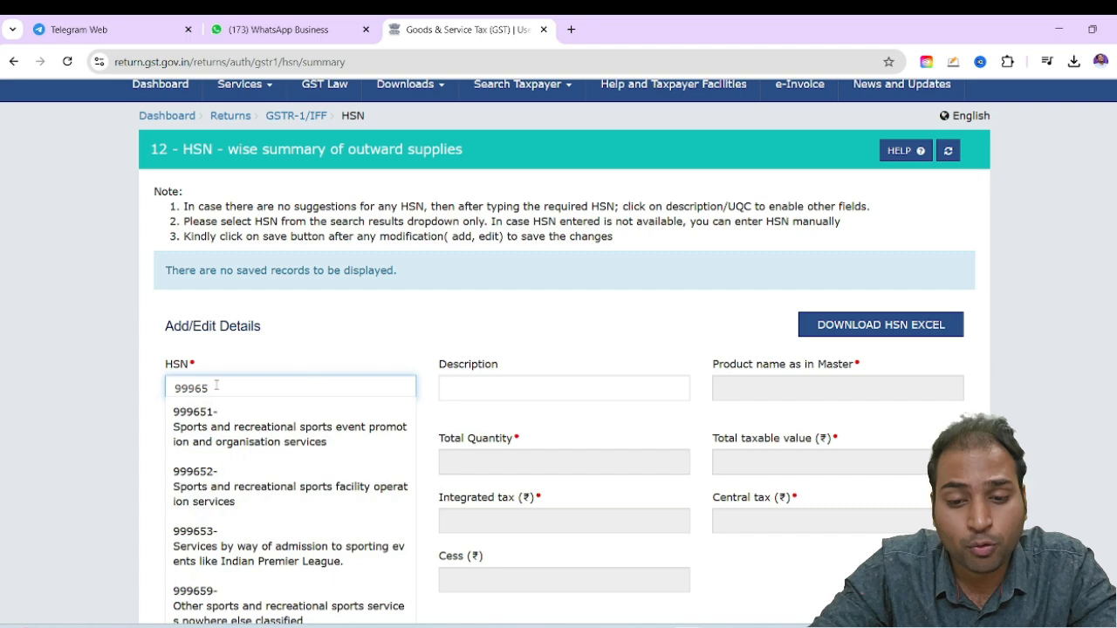
pyautogui.scroll(-2, 337, 494)
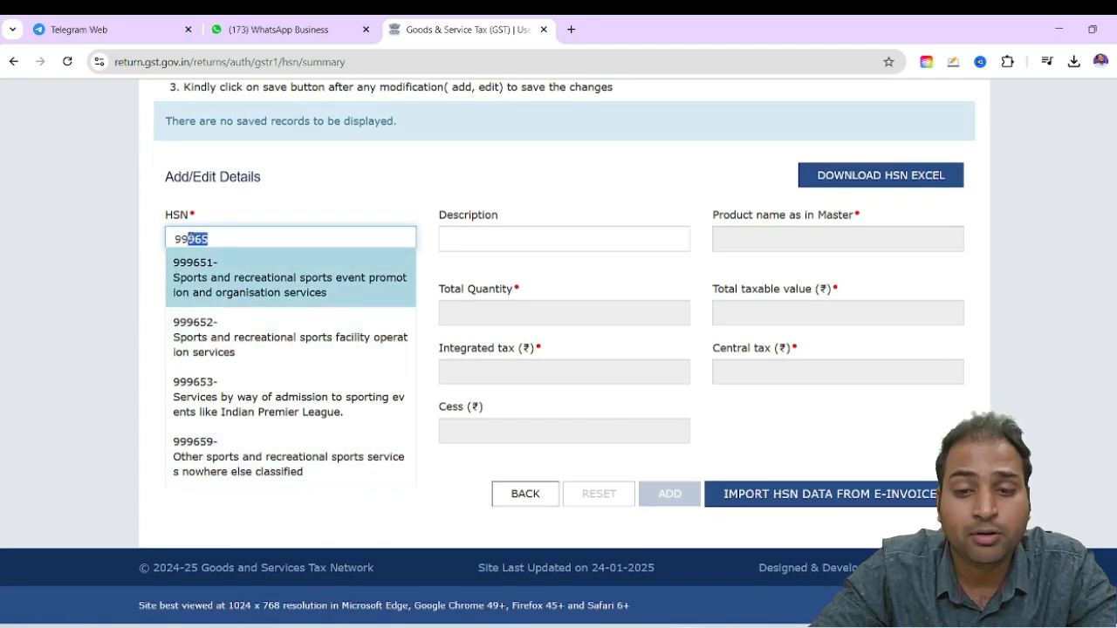
# Replace the HSN search with "advertising" and choose 998361 Advertising Services
pyautogui.hotkey('ctrl', 'a')
pyautogui.press('BackSpace')
pyautogui.write('a')
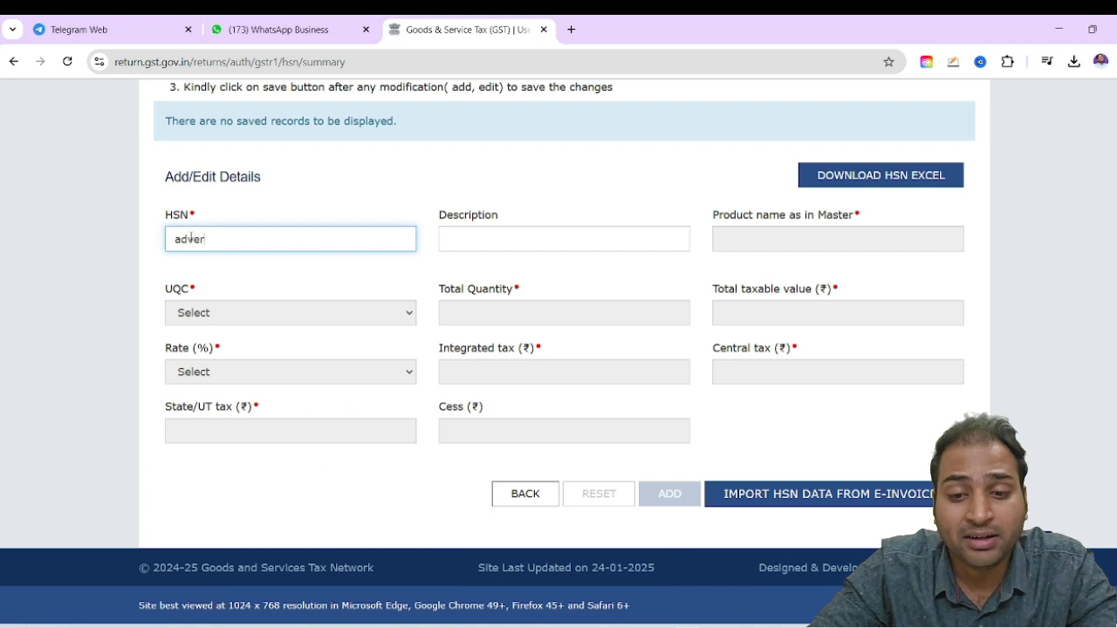
pyautogui.write('dvertising')
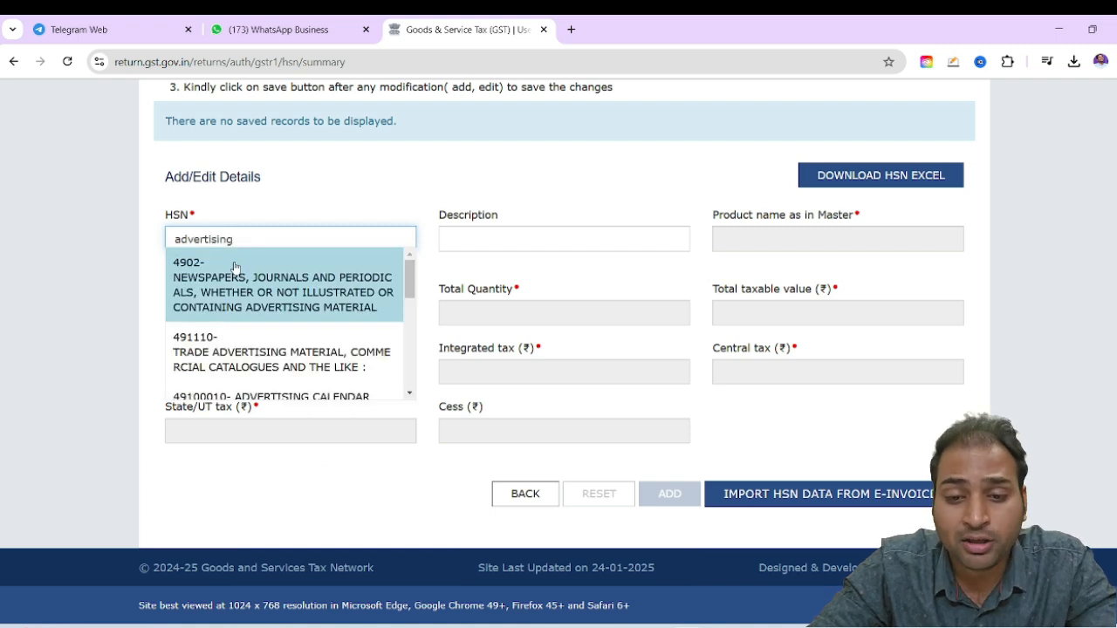
pyautogui.scroll(-5, 310, 279)
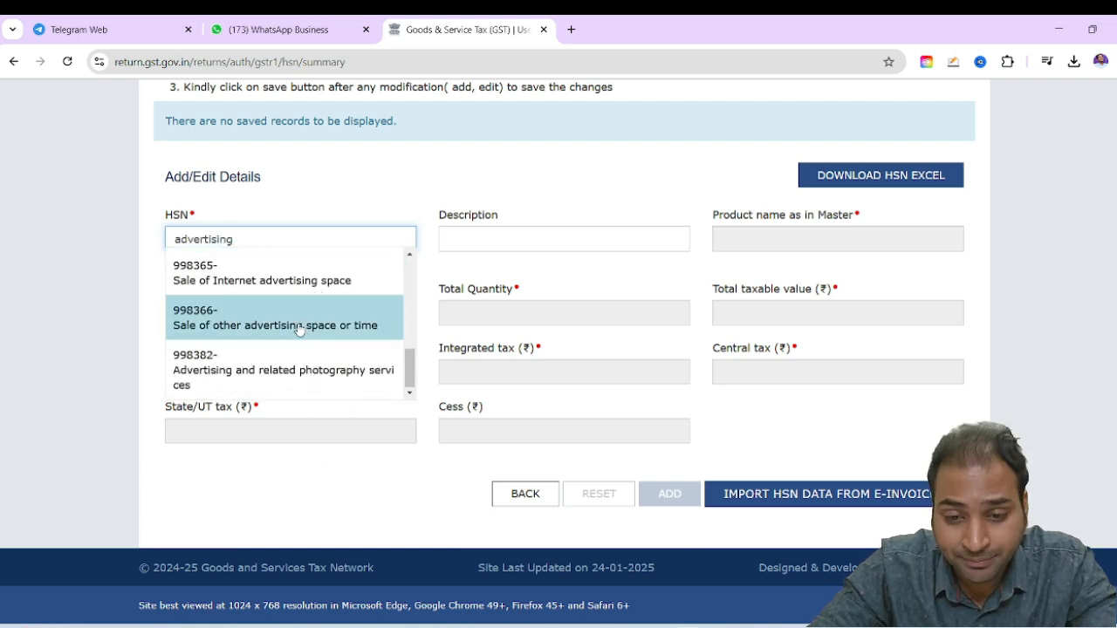
pyautogui.scroll(3, 301, 357)
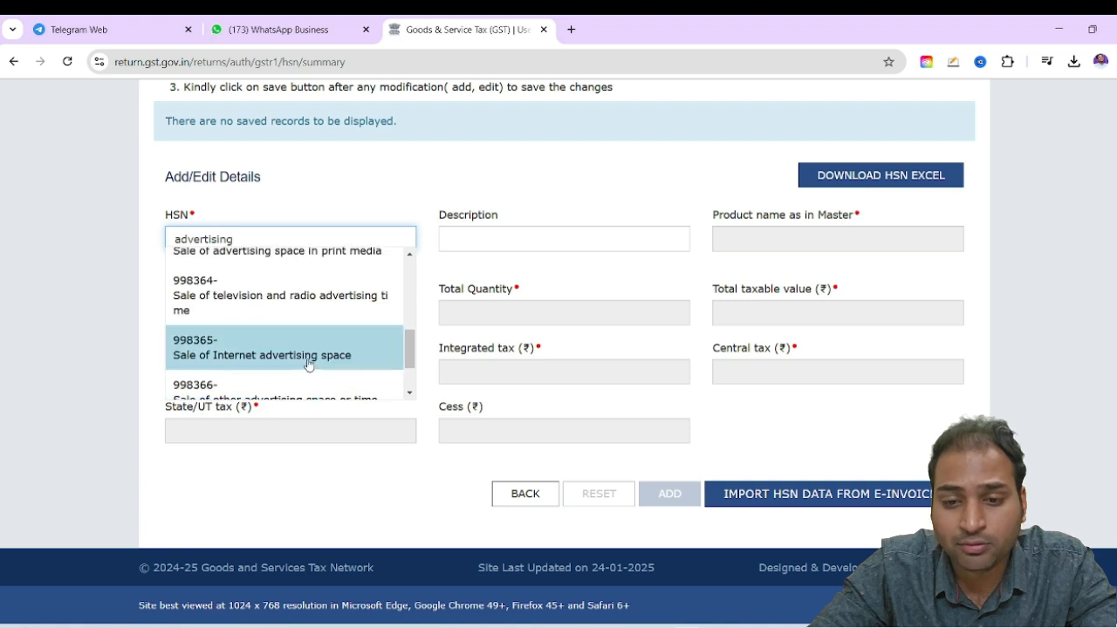
pyautogui.scroll(2, 305, 336)
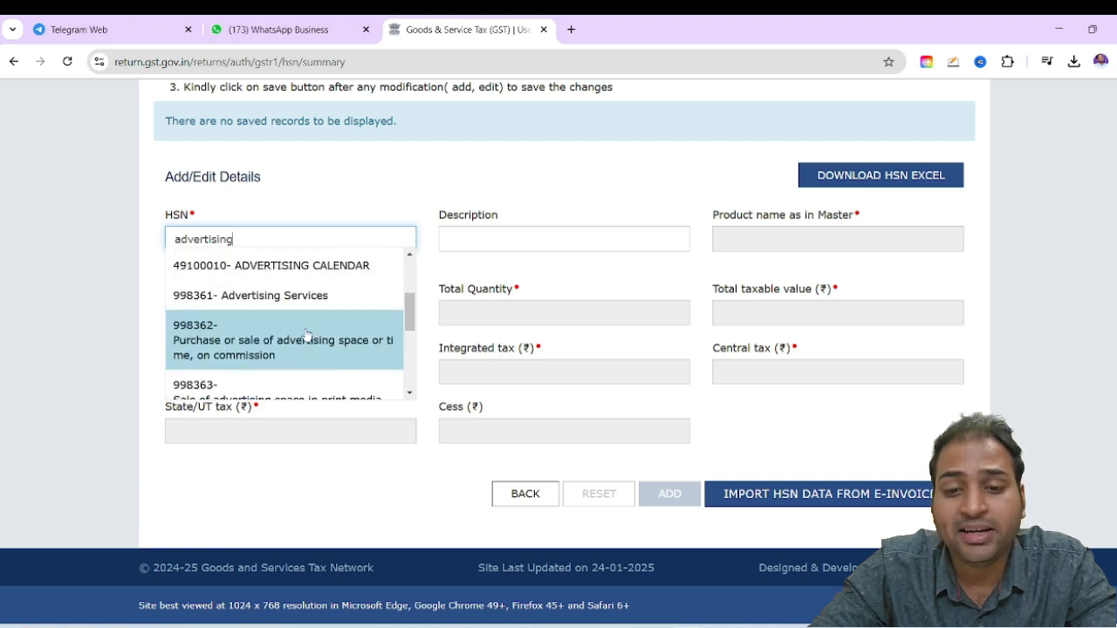
pyautogui.click(301, 297)
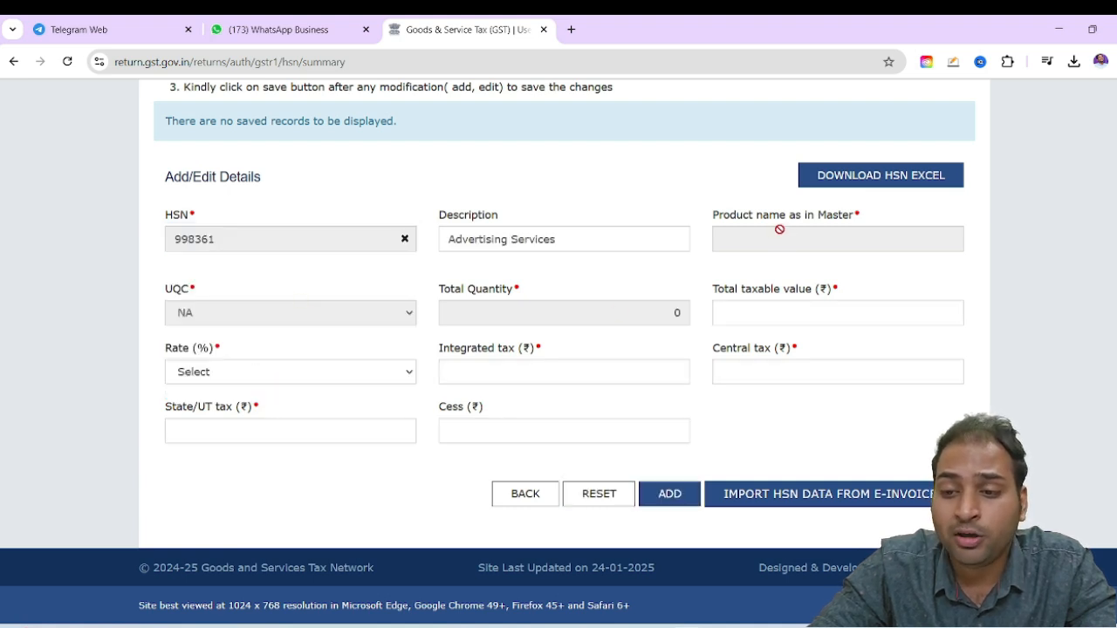
# Consult the advertising invoice in Adobe Acrobat, then set the HSN entry's total taxable value to 1,04,785 and rate to 18% in the GST portal
pyautogui.click(777, 315)
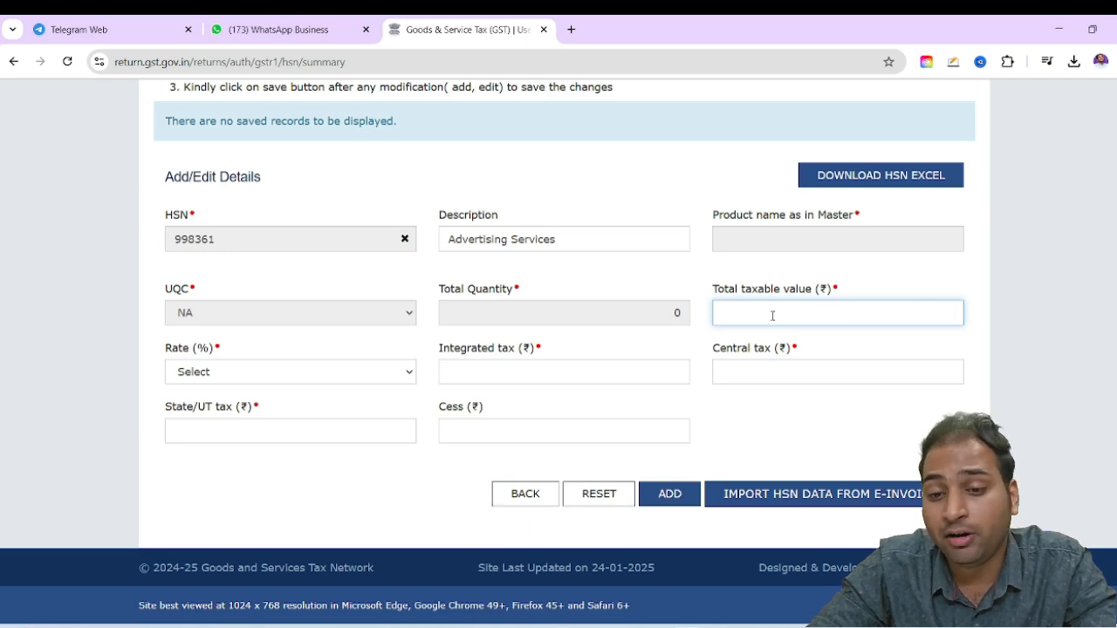
pyautogui.hotkey('alt', 'Tab')
pyautogui.click(157, 28)
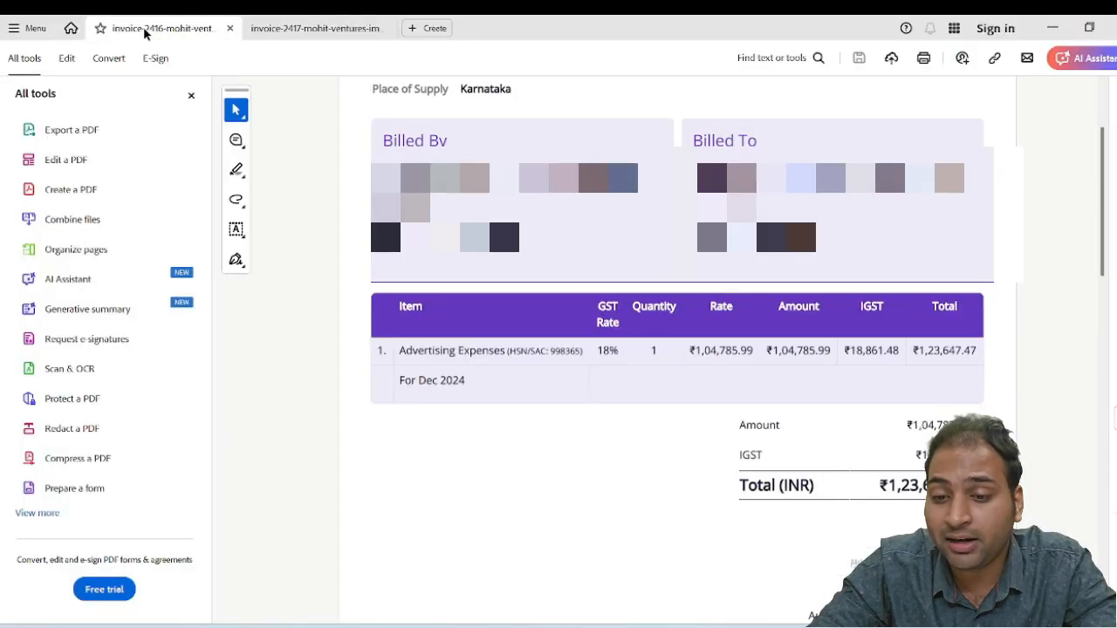
pyautogui.scroll(1, 634, 367)
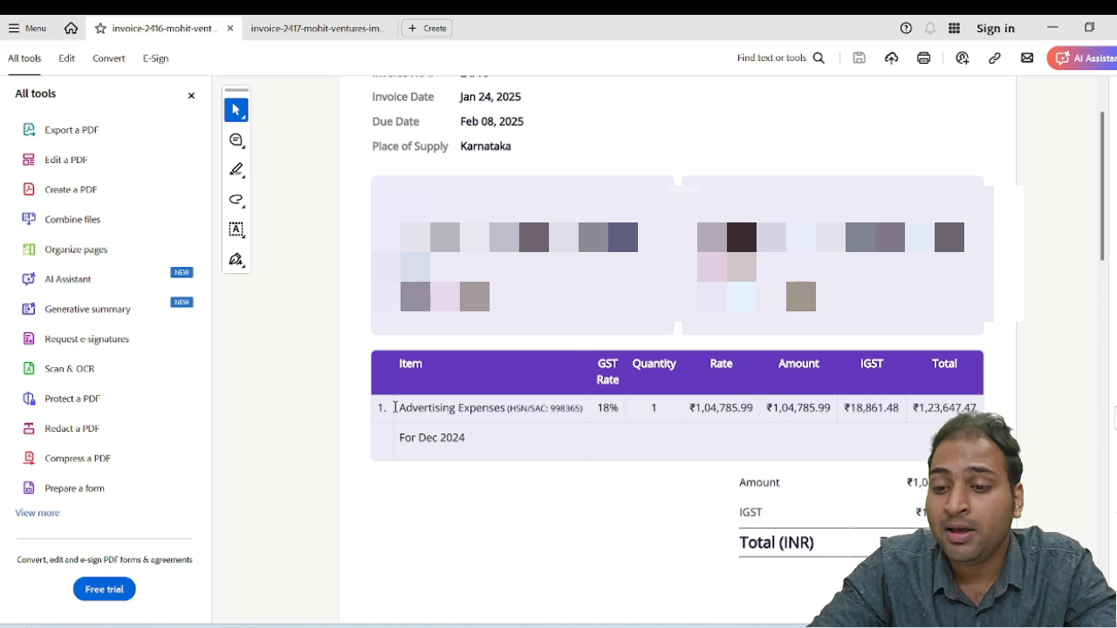
pyautogui.moveTo(396, 407); pyautogui.dragTo(506, 409)
pyautogui.click(806, 426)
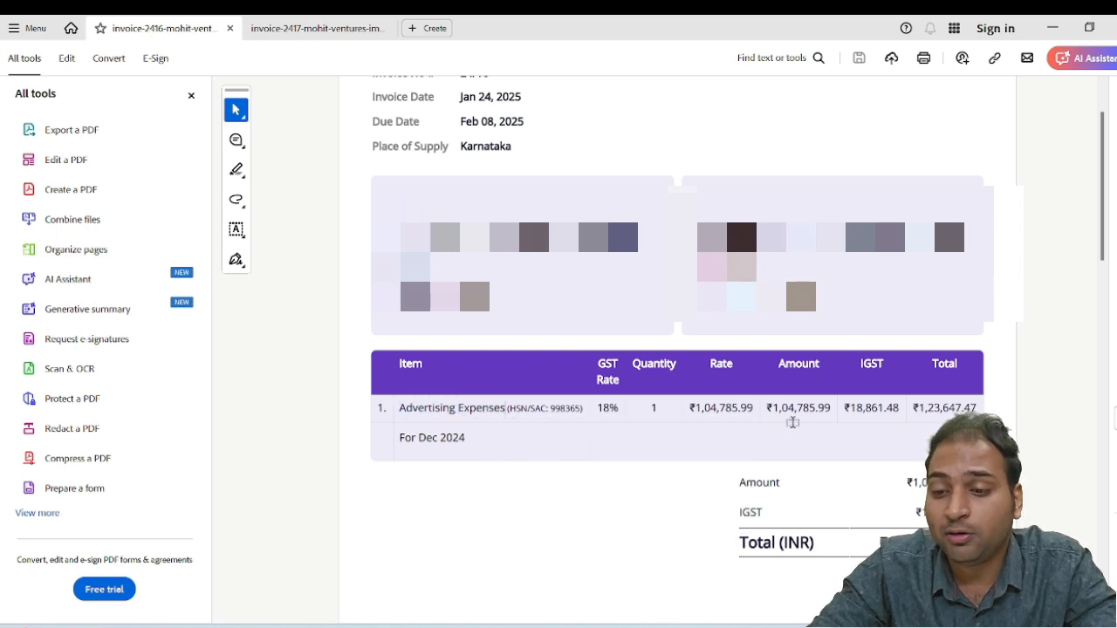
pyautogui.hotkey('alt', 'Tab')
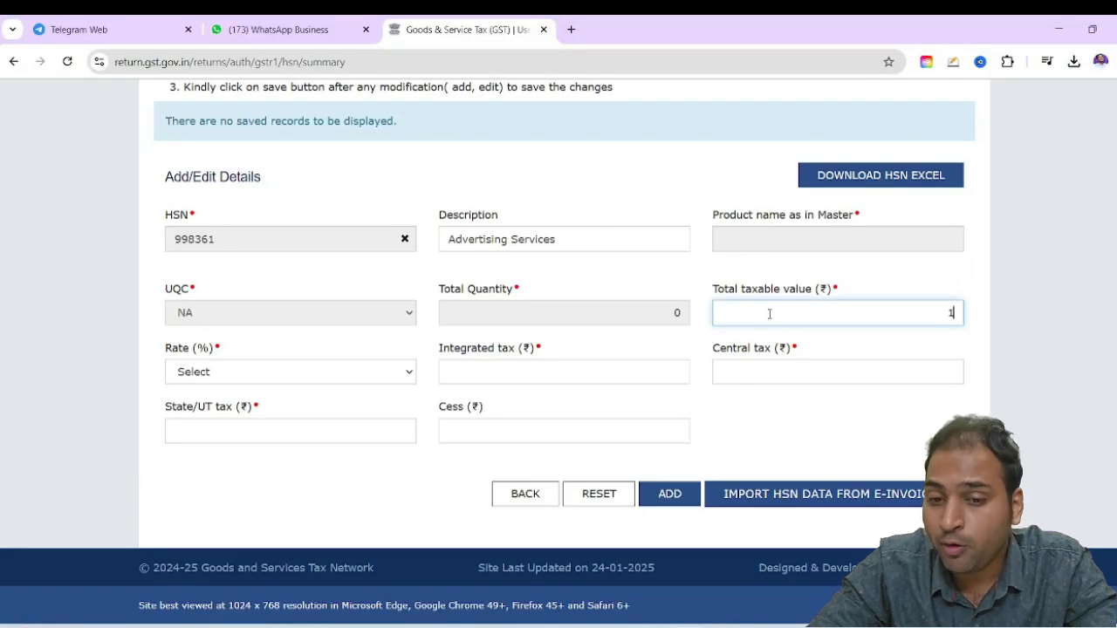
pyautogui.click(348, 368)
pyautogui.click(301, 327)
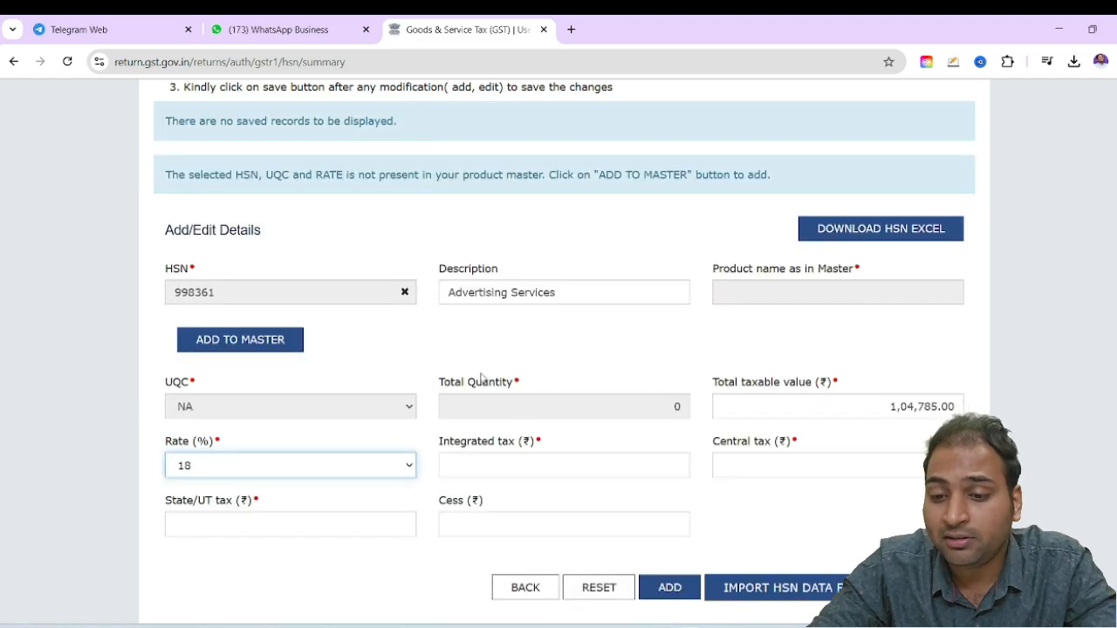
# Consult the invoice's IGST and fill in the HSN entry with integrated tax 1,88,610.00 and 0 for State/UT tax and cess
pyautogui.click(538, 461)
pyautogui.press('Tab')
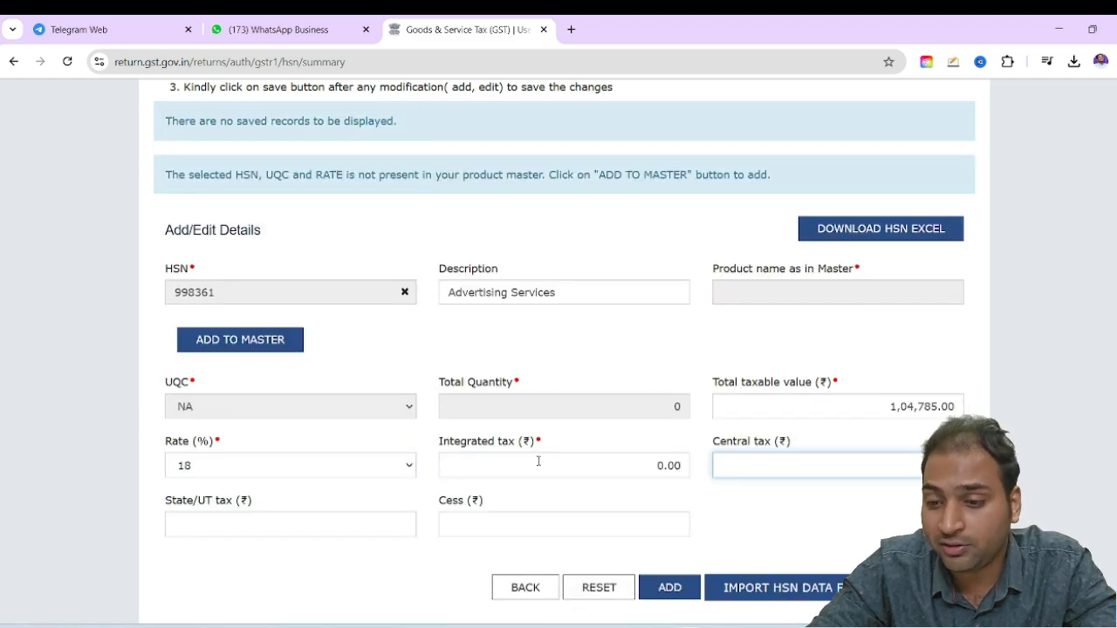
pyautogui.hotkey('alt', 'Tab')
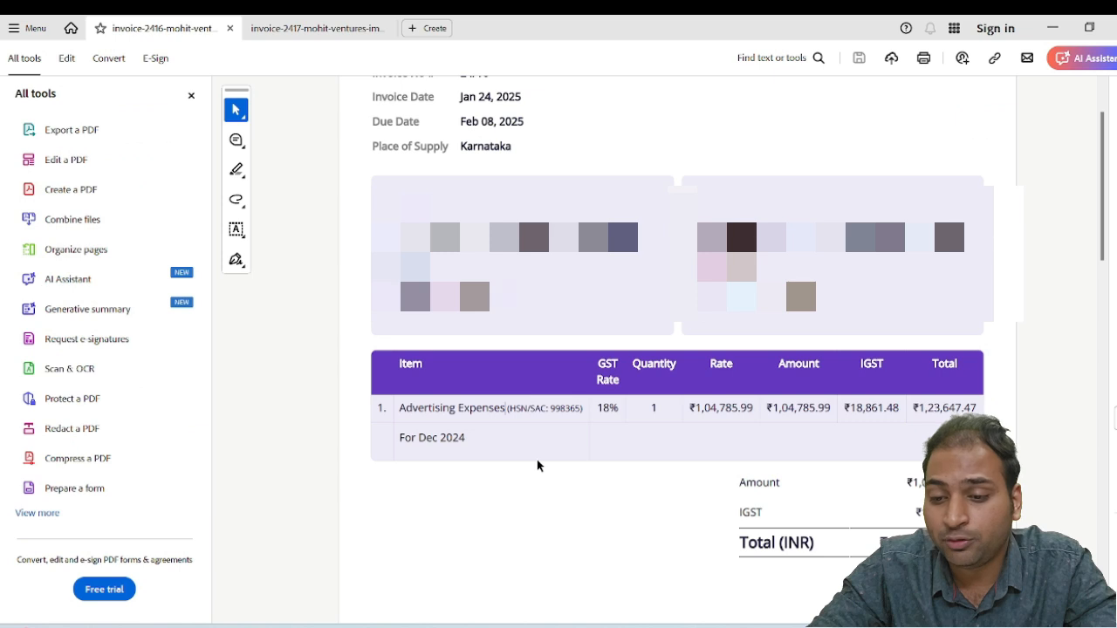
pyautogui.hotkey('alt', 'Tab')
pyautogui.click(561, 464)
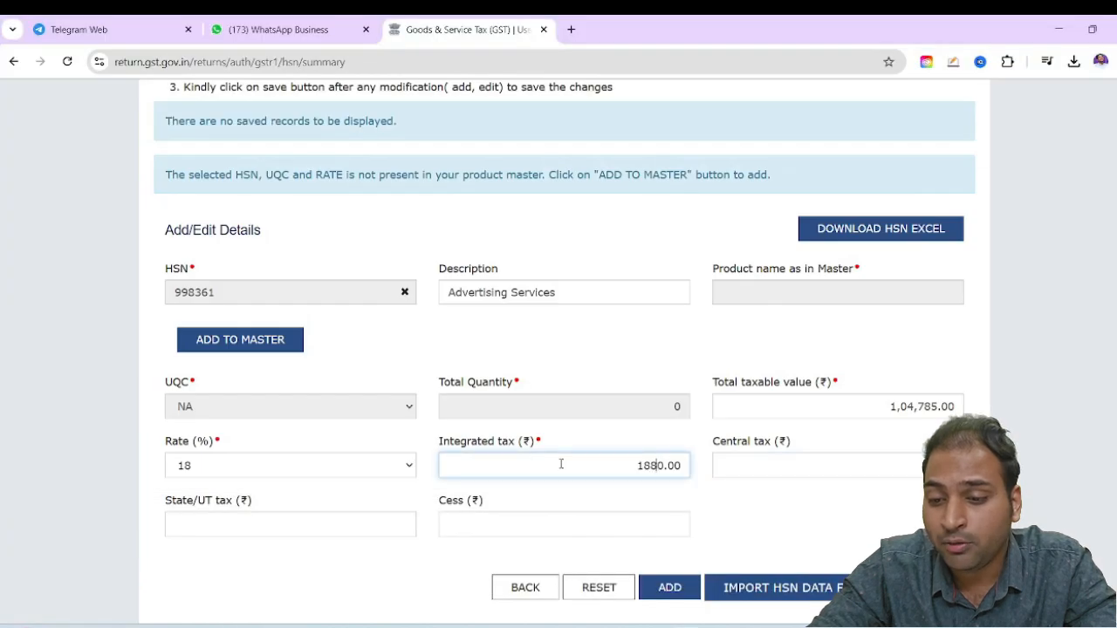
pyautogui.press('Tab')
pyautogui.press('Tab')
pyautogui.write('0')
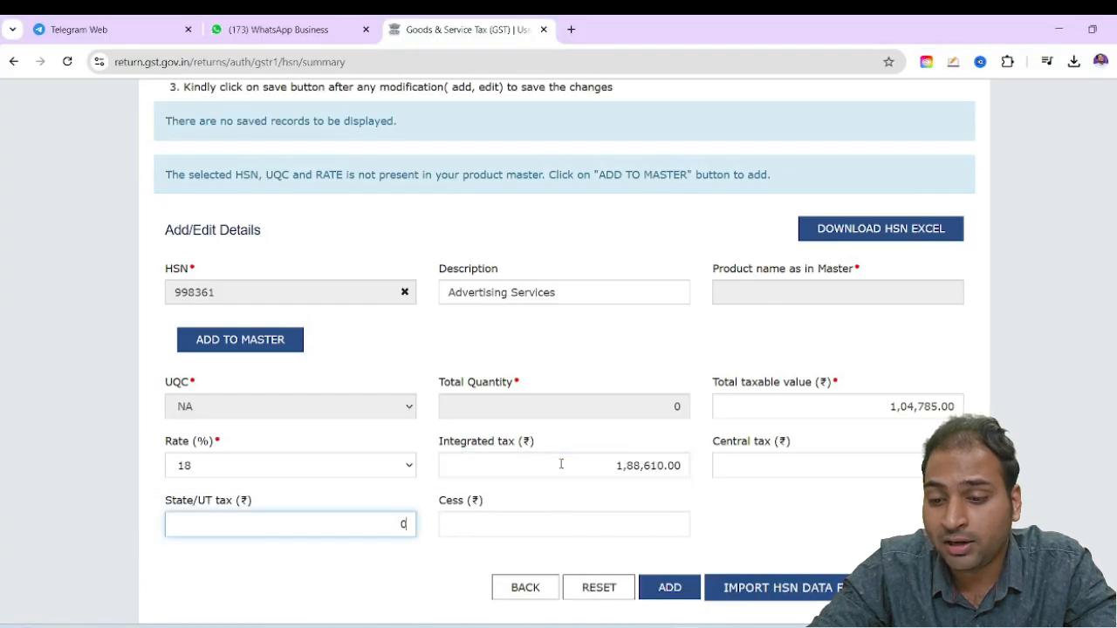
pyautogui.press('Tab')
pyautogui.write('0')
pyautogui.click(803, 526)
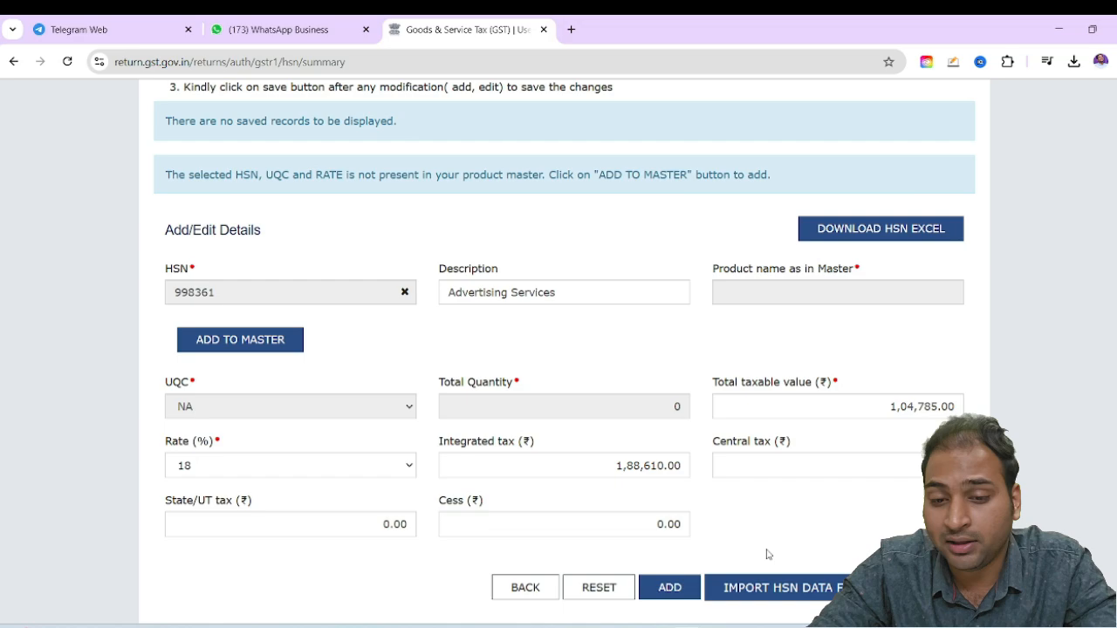
# Add the Advertising Services entry to the HSN summary, save it and return to the GSTR-1 overview
pyautogui.click(670, 587)
pyautogui.scroll(-5, 855, 451)
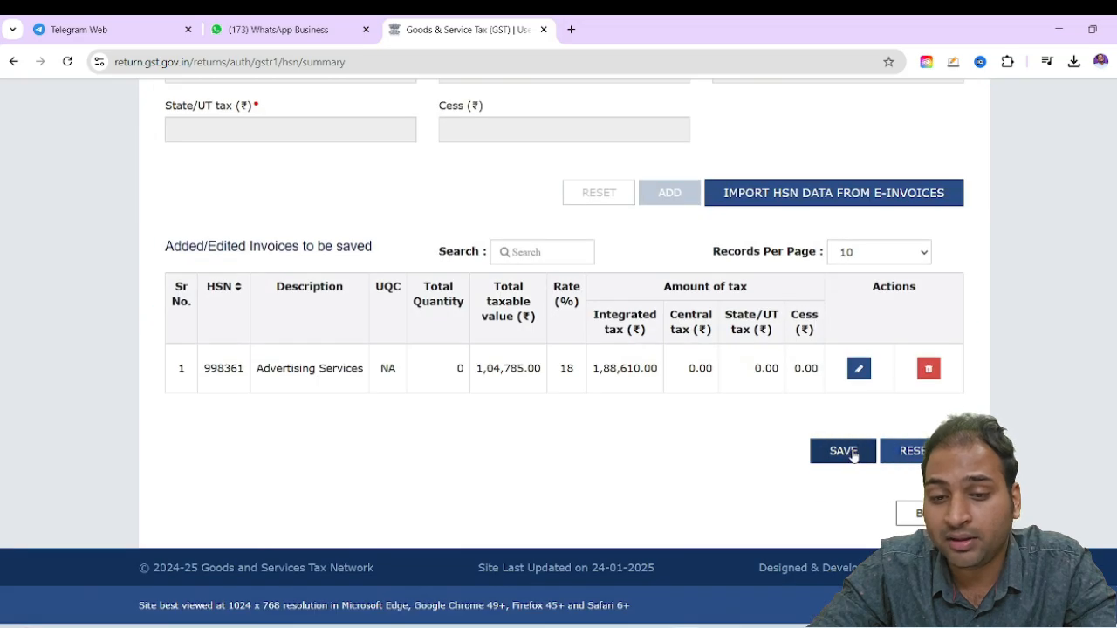
pyautogui.click(843, 451)
pyautogui.scroll(-5, 849, 455)
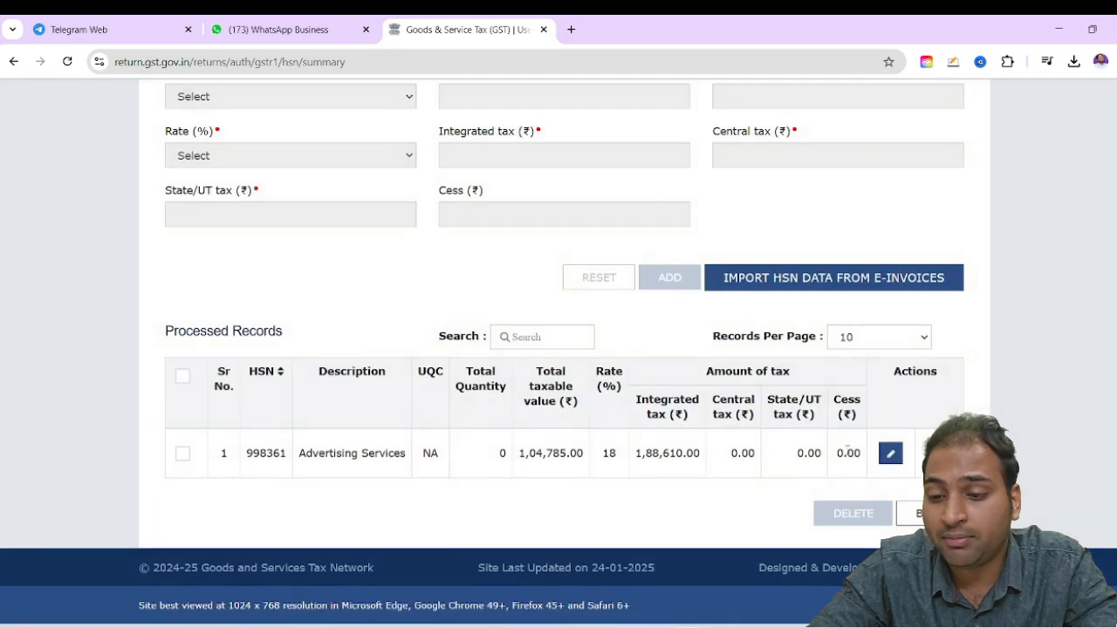
pyautogui.click(916, 515)
# Open the Documents Issued table and add a document row under Invoices for outward supply
pyautogui.scroll(-4, 783, 430)
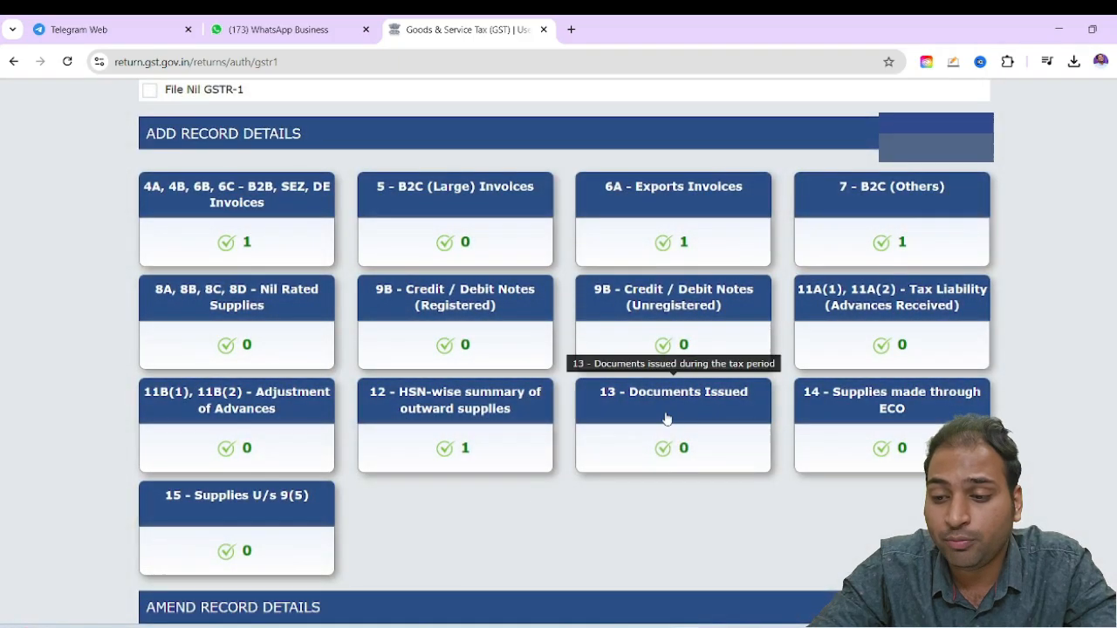
pyautogui.click(668, 410)
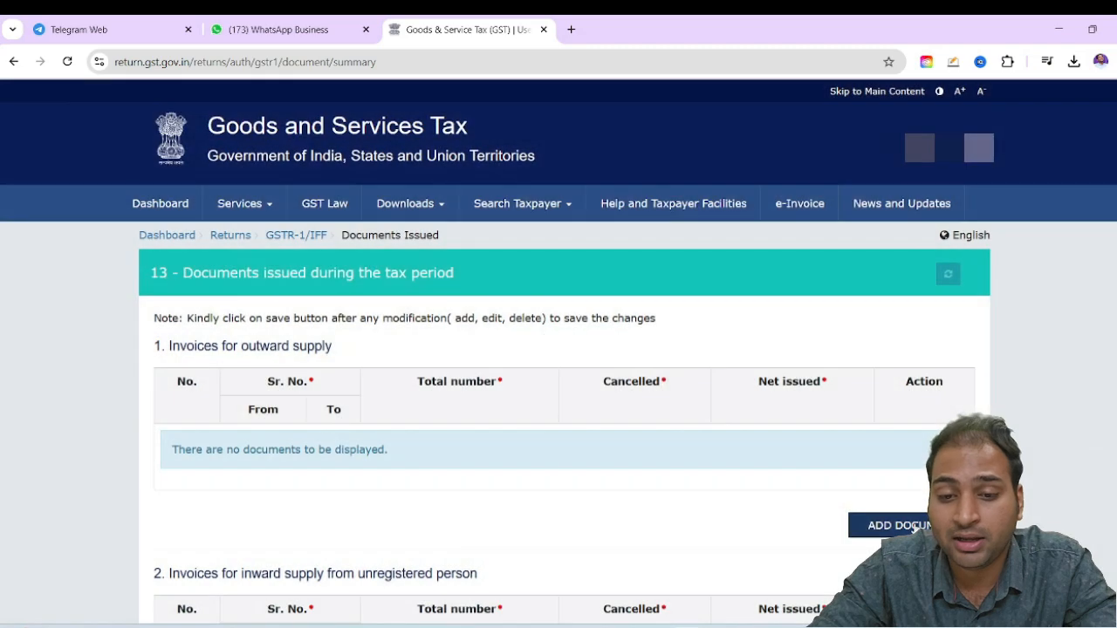
pyautogui.click(915, 526)
pyautogui.click(280, 456)
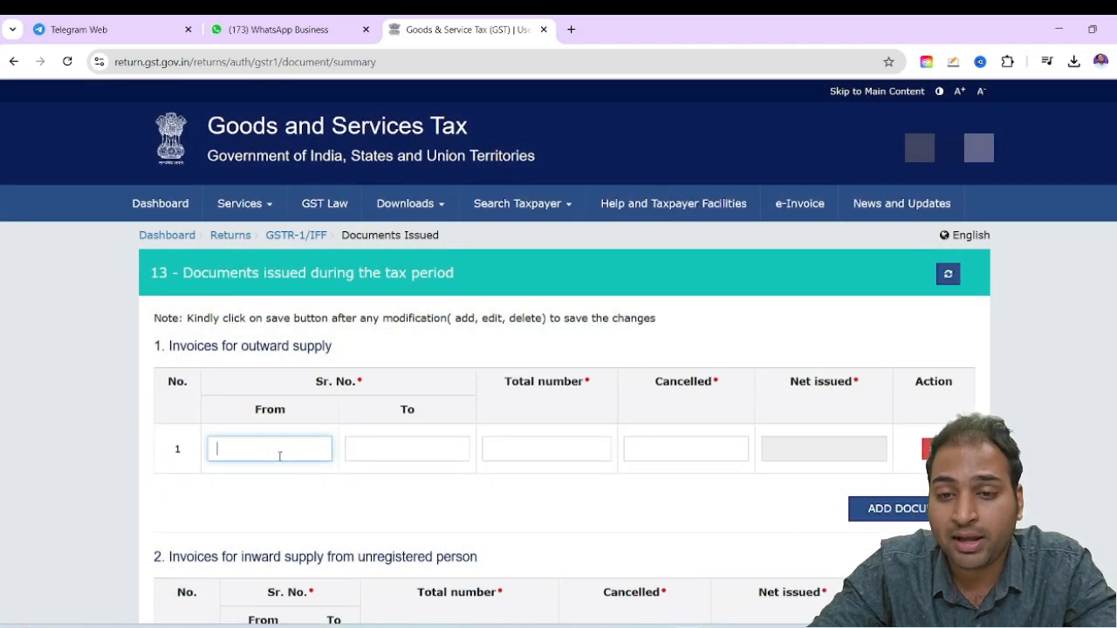
# Check the export and advertising invoices in Adobe Acrobat for the document serial numbers, then return to the GST portal
pyautogui.hotkey('alt', 'Tab')
pyautogui.click(288, 33)
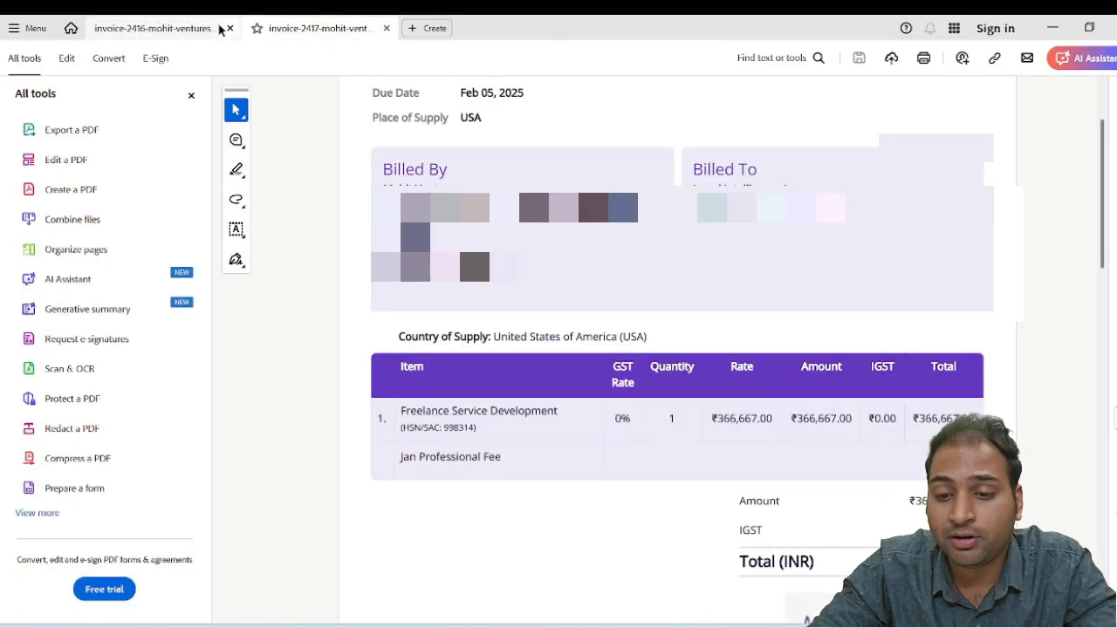
pyautogui.scroll(3, 596, 220)
pyautogui.click(166, 29)
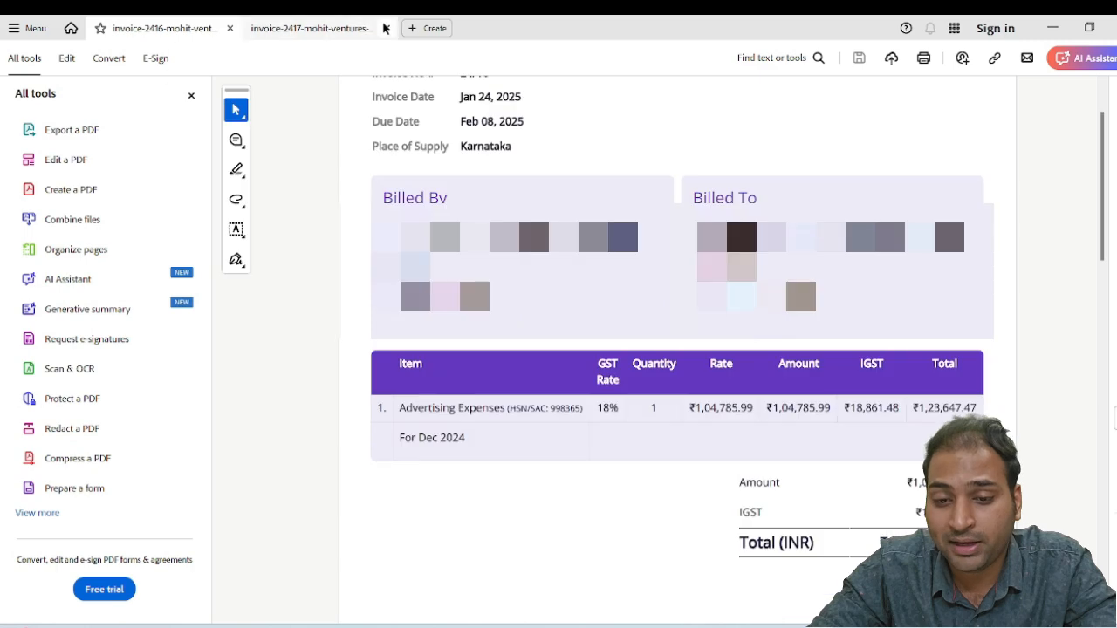
pyautogui.scroll(3, 523, 261)
pyautogui.hotkey('alt', 'Tab')
# Fill in the outward supply document row with serial numbers 16 to 17, total number 2 and cancelled 0
pyautogui.write('1')
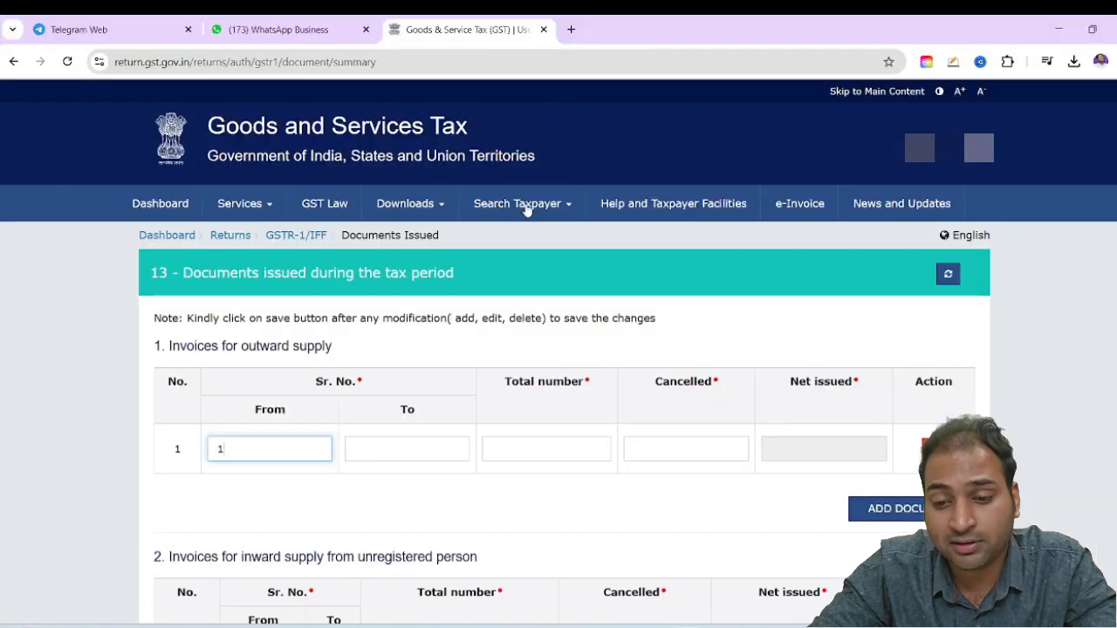
pyautogui.write('6')
pyautogui.press('Tab')
pyautogui.press('Tab')
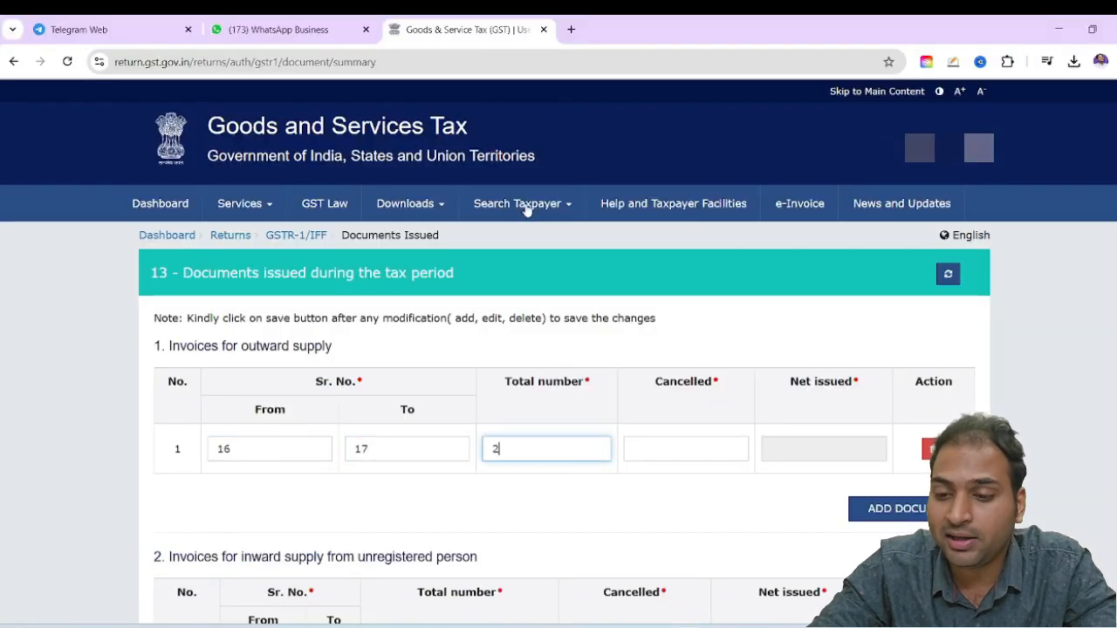
pyautogui.press('Tab')
# Look over the document sections for inward supply from unregistered persons, revised invoices and debit notes
pyautogui.scroll(-3, 248, 248)
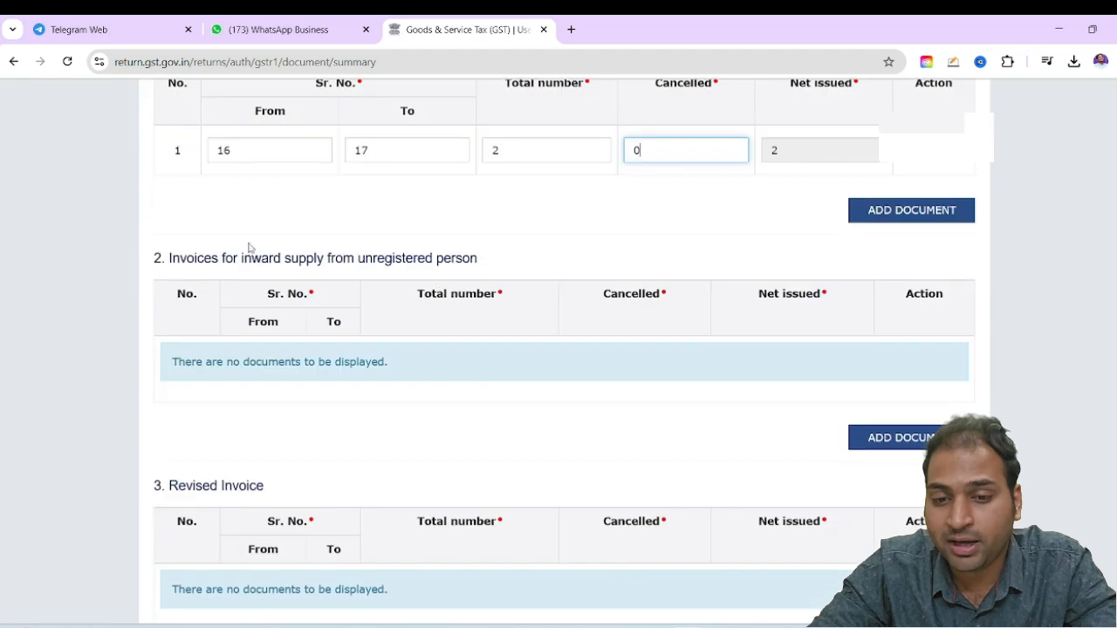
pyautogui.moveTo(243, 260); pyautogui.dragTo(337, 260)
pyautogui.click(469, 259)
pyautogui.scroll(-3, 122, 317)
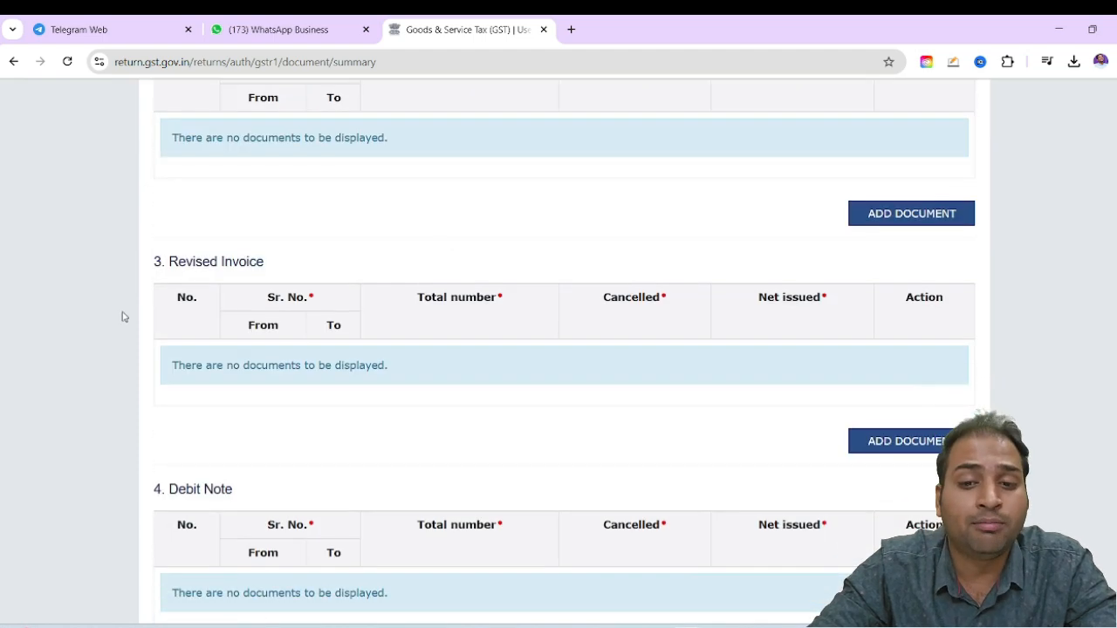
# Look over the remaining document sections, from revised invoices, debit and credit notes through the vouchers to the delivery challans
pyautogui.moveTo(201, 261); pyautogui.dragTo(264, 292)
pyautogui.scroll(-3, 218, 288)
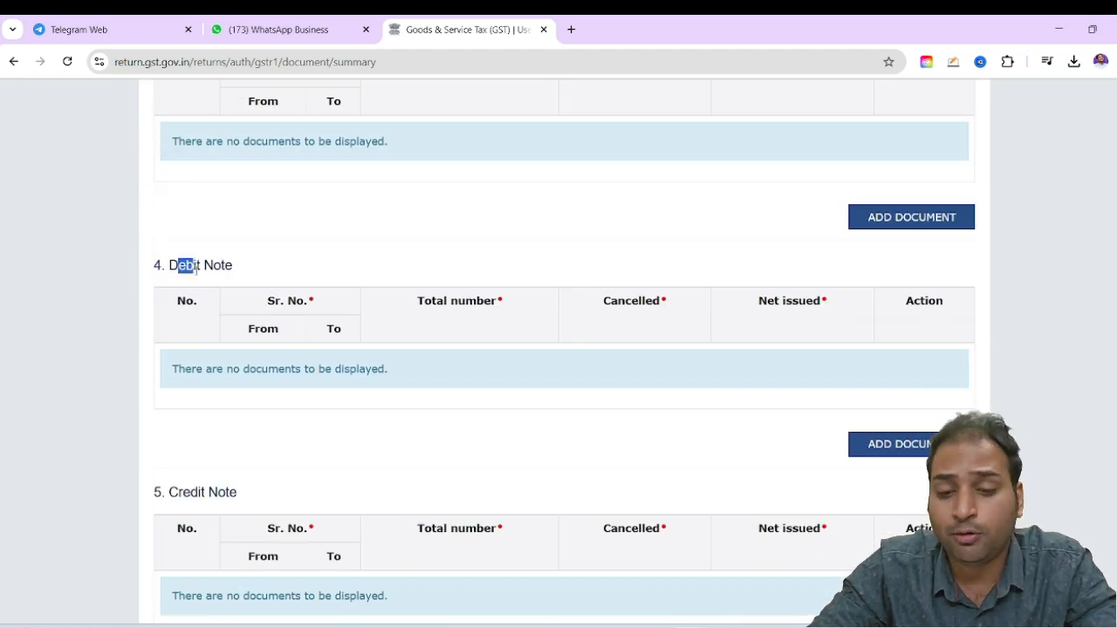
pyautogui.moveTo(196, 269); pyautogui.dragTo(235, 274)
pyautogui.scroll(-3, 174, 286)
pyautogui.scroll(-6, 253, 266)
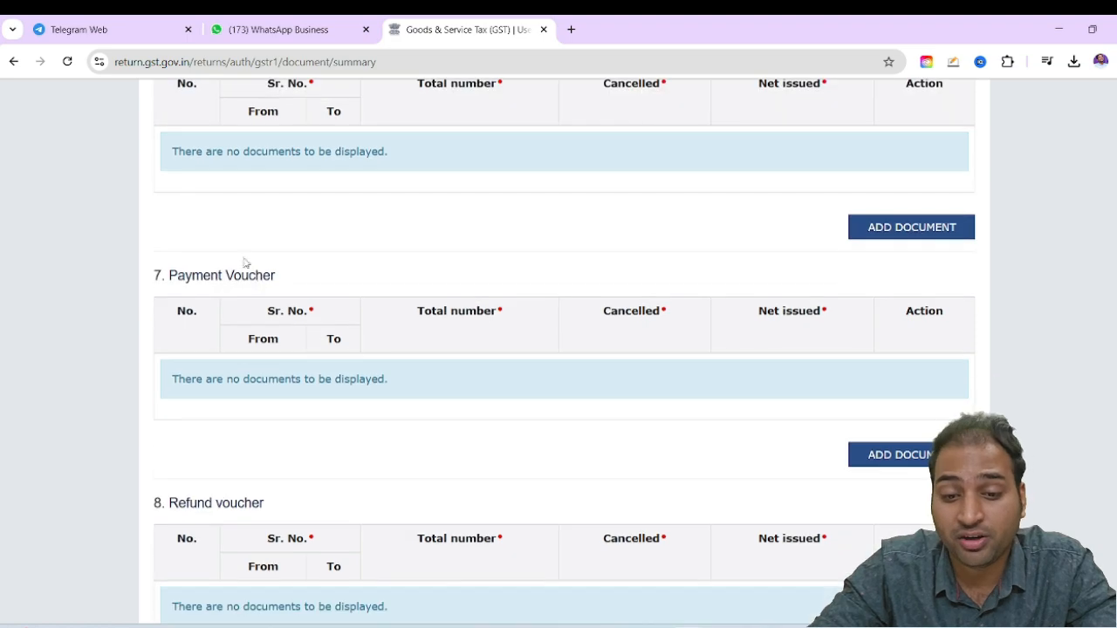
pyautogui.moveTo(212, 274); pyautogui.dragTo(251, 275)
pyautogui.scroll(2, 248, 266)
pyautogui.moveTo(193, 196); pyautogui.dragTo(260, 198)
pyautogui.scroll(-4, 266, 201)
pyautogui.scroll(-3, 279, 345)
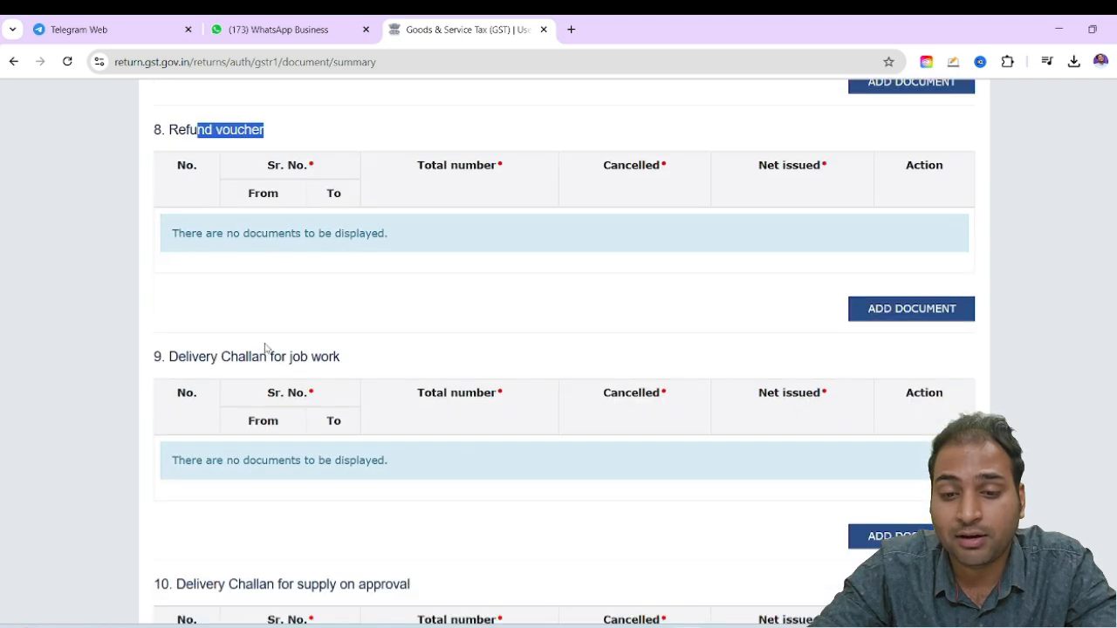
pyautogui.moveTo(252, 355); pyautogui.dragTo(361, 358)
pyautogui.scroll(-4, 360, 354)
pyautogui.moveTo(263, 287); pyautogui.dragTo(410, 288)
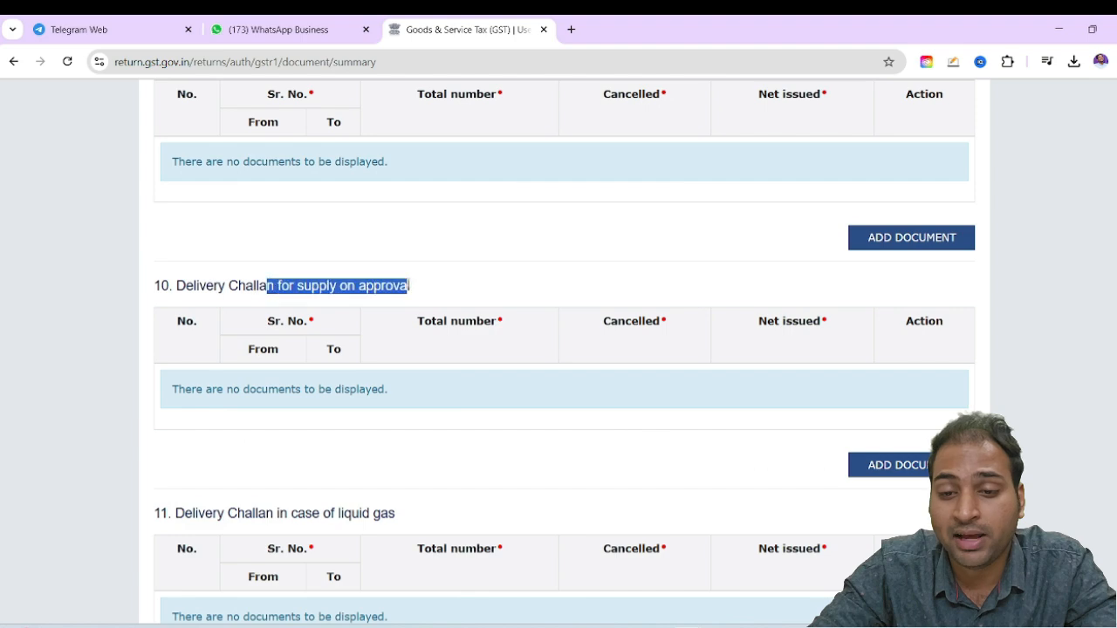
pyautogui.scroll(-4, 290, 338)
pyautogui.moveTo(281, 213); pyautogui.dragTo(404, 224)
# Save the documents issued details and return to the GSTR-1 record details
pyautogui.scroll(-2, 317, 332)
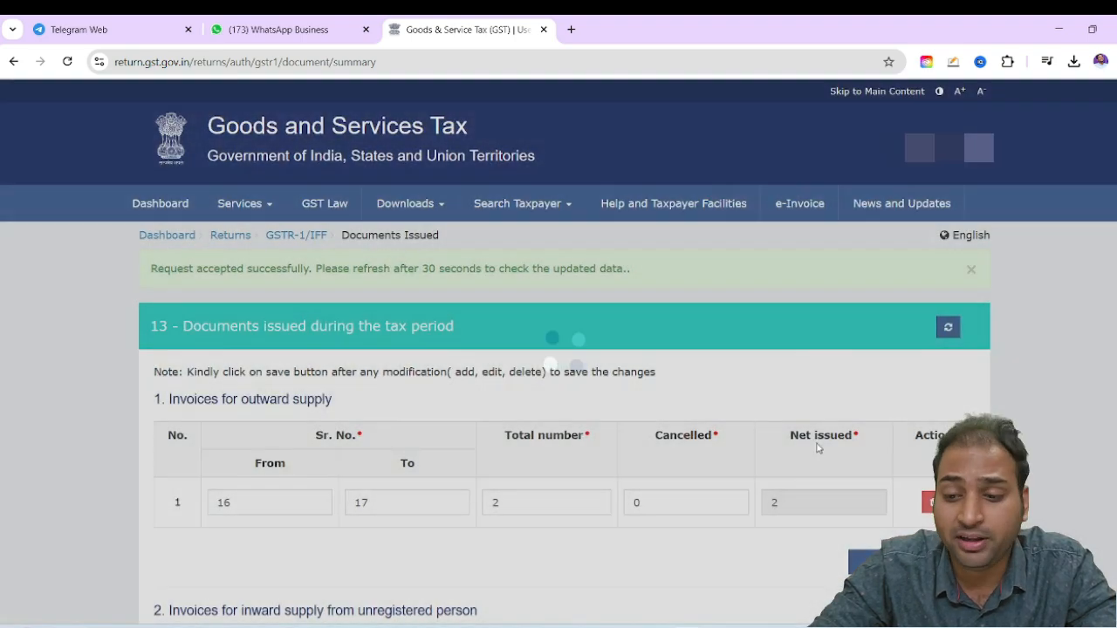
pyautogui.scroll(-8, 808, 427)
pyautogui.scroll(-20, 808, 428)
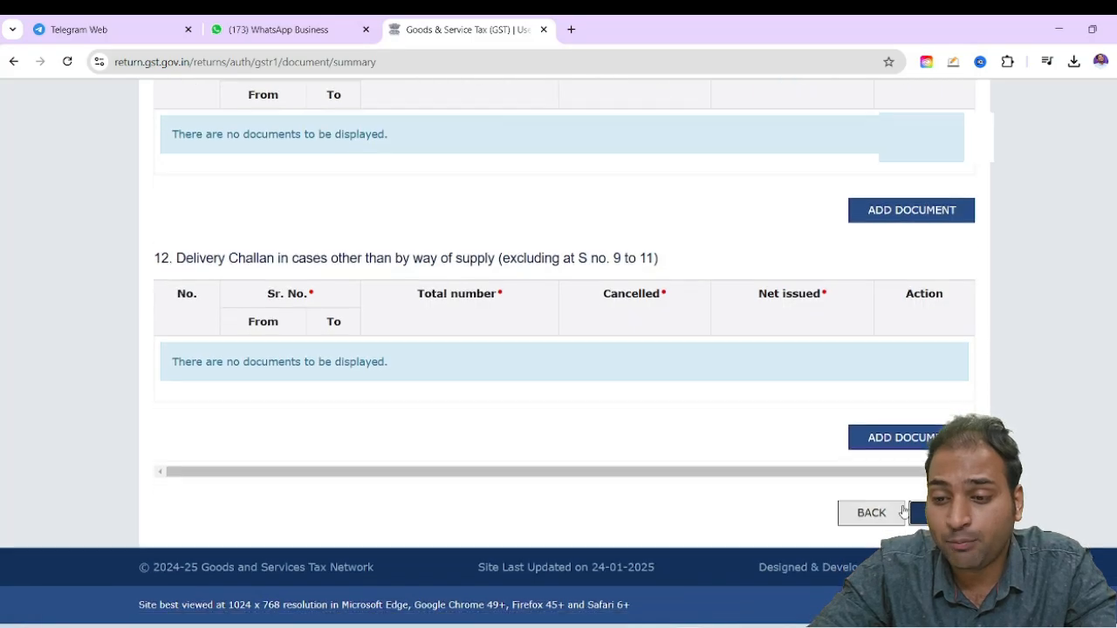
pyautogui.click(902, 512)
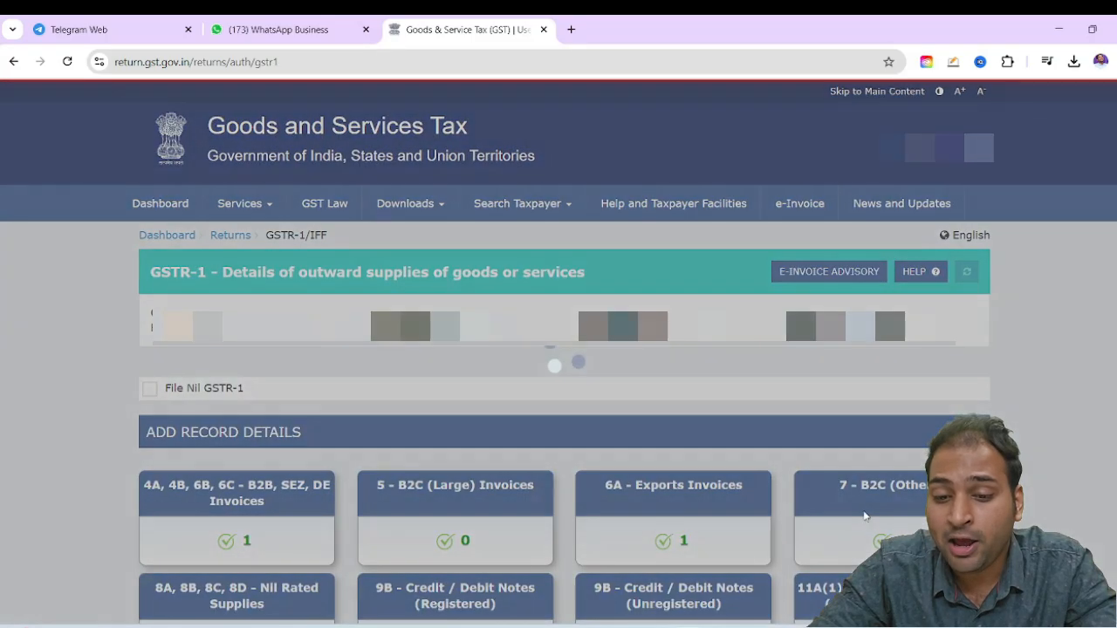
# Open the Supplies made through ECO table and view a blank record form for tax collected u/s 52 (TCS)
pyautogui.scroll(-4, 847, 435)
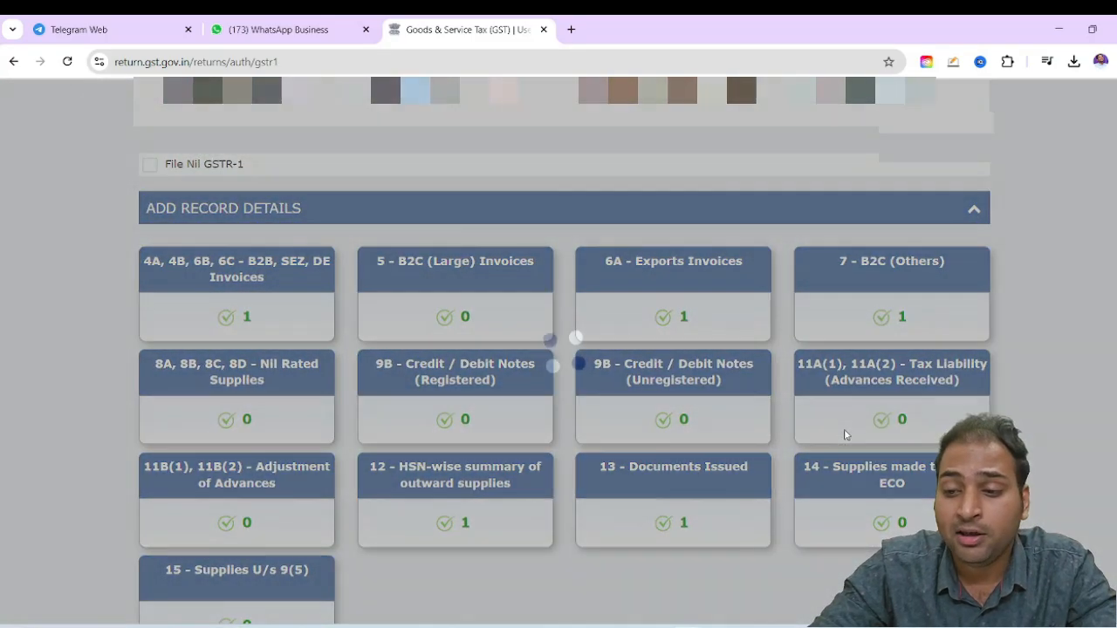
pyautogui.scroll(-1, 846, 434)
pyautogui.click(844, 433)
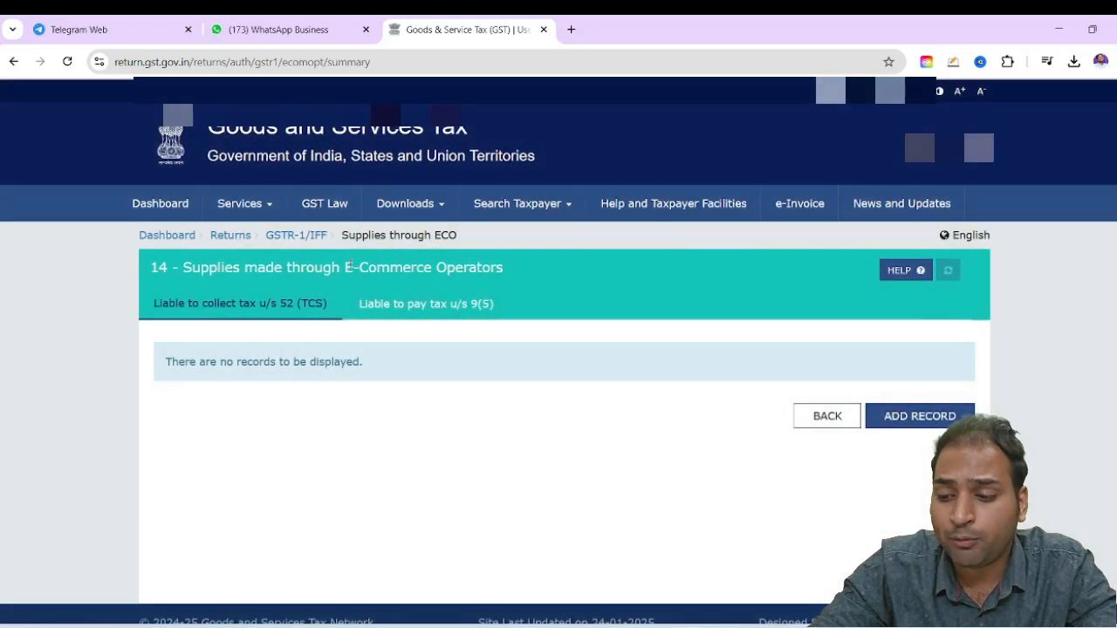
pyautogui.moveTo(352, 267); pyautogui.dragTo(503, 268)
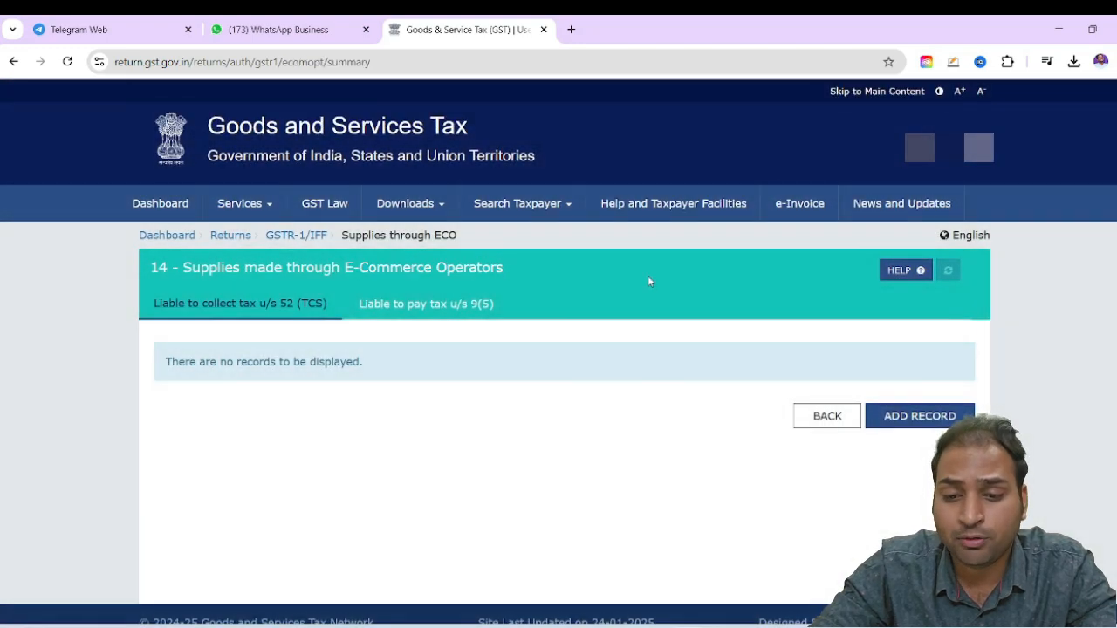
pyautogui.click(891, 418)
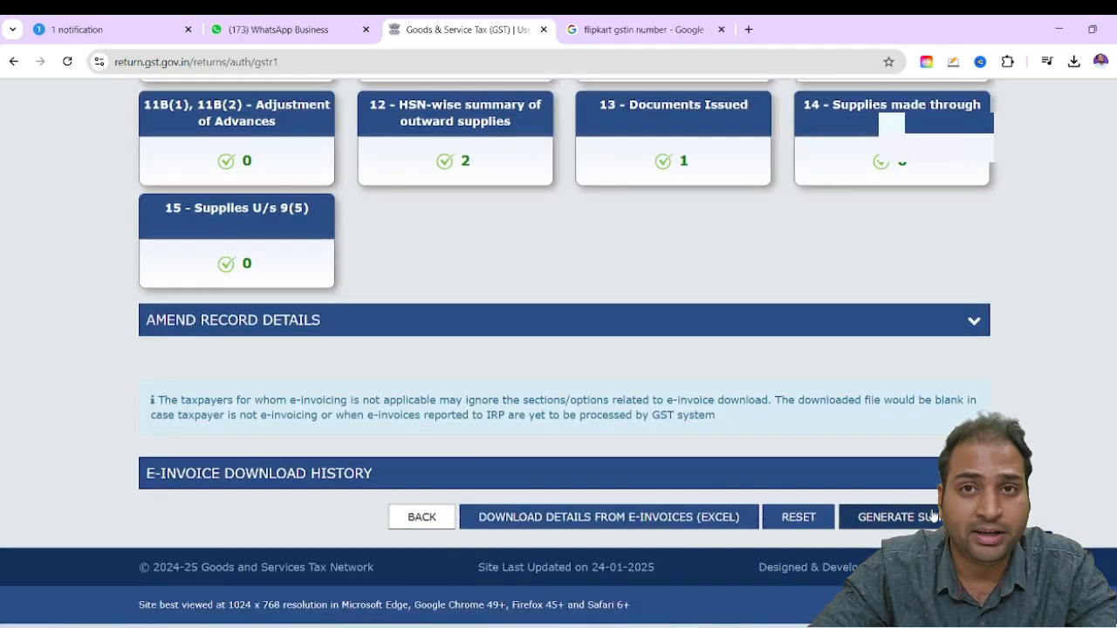
# Generate the GSTR-1 summary, refresh the return page and proceed to the consolidated summary
pyautogui.click(899, 516)
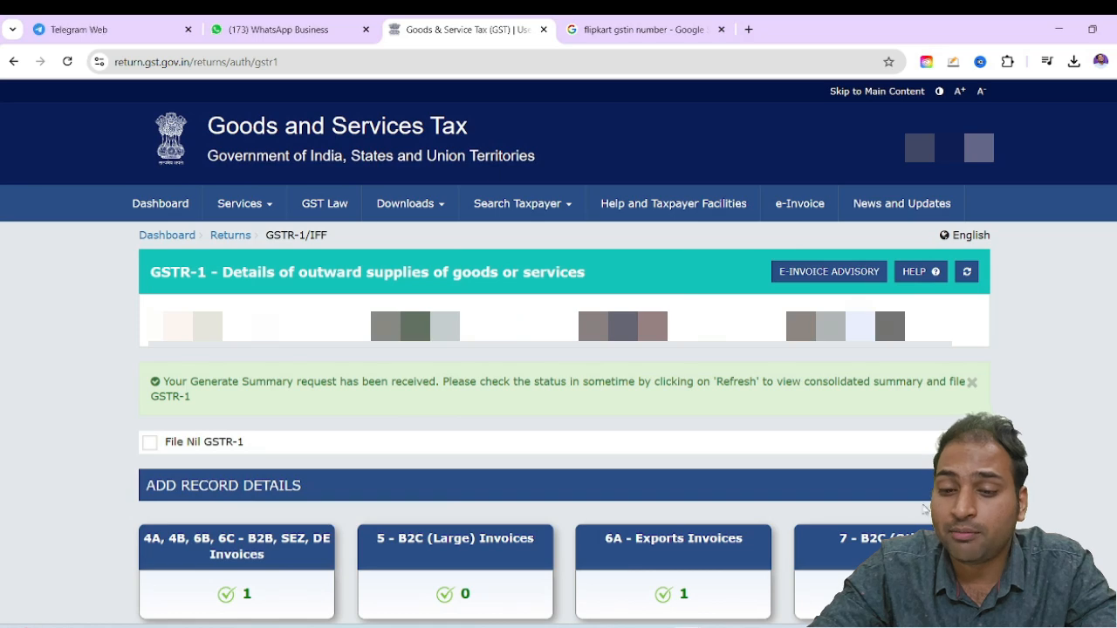
pyautogui.scroll(-2, 924, 509)
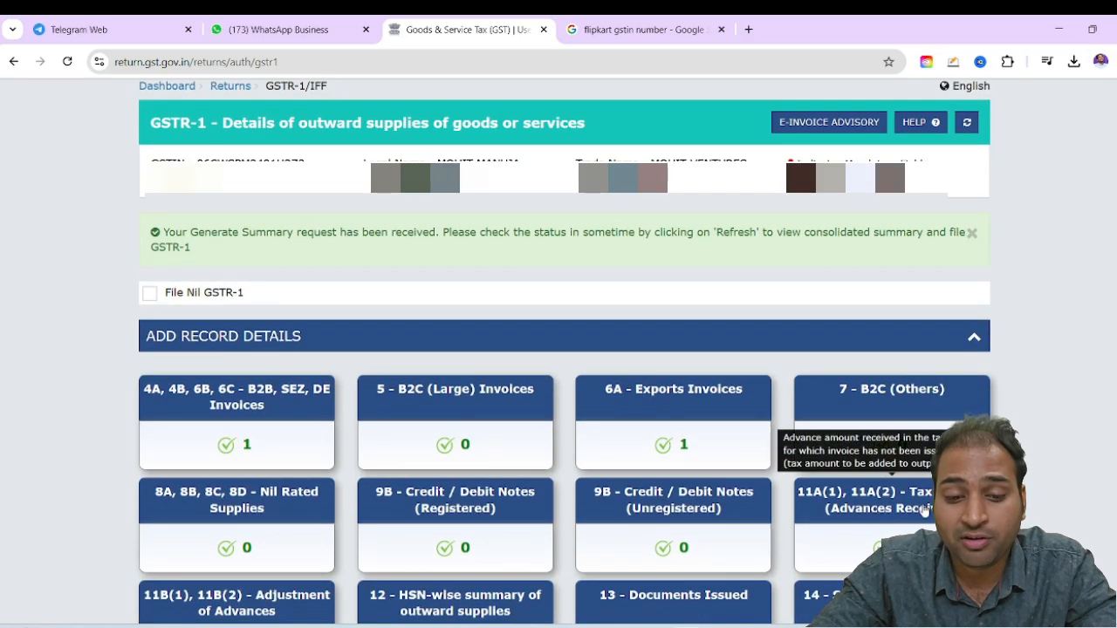
pyautogui.scroll(2, 925, 510)
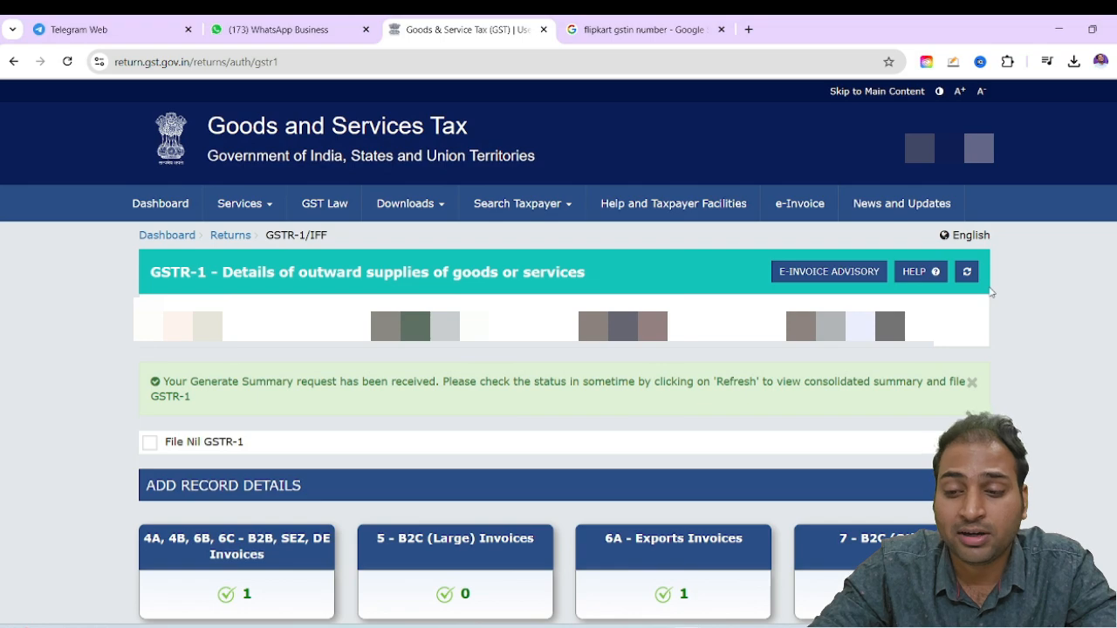
pyautogui.click(967, 272)
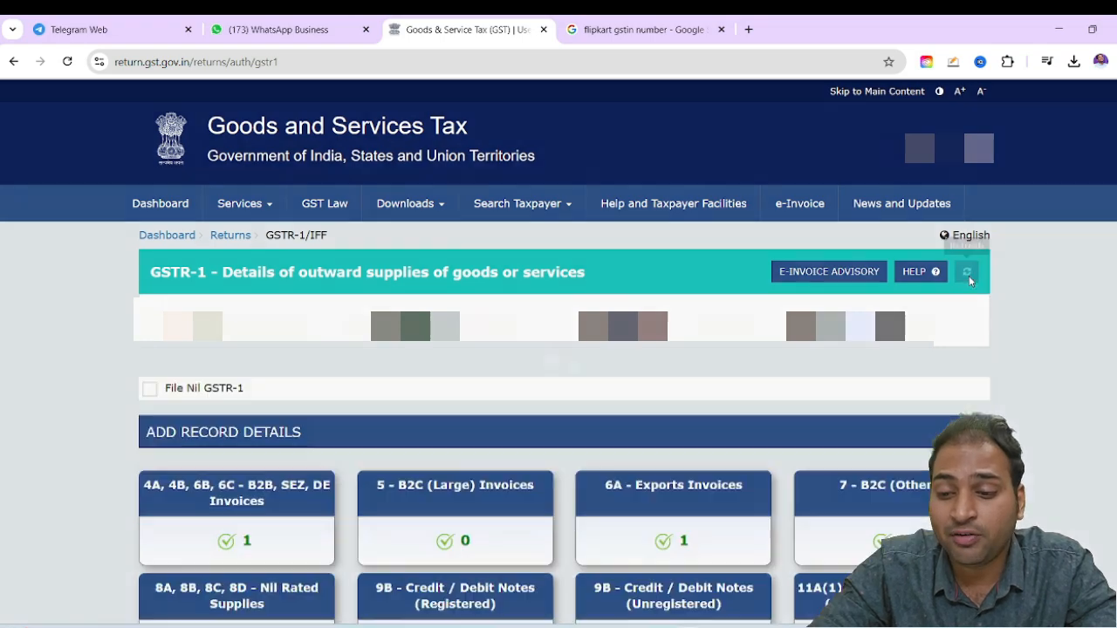
pyautogui.scroll(-7, 794, 468)
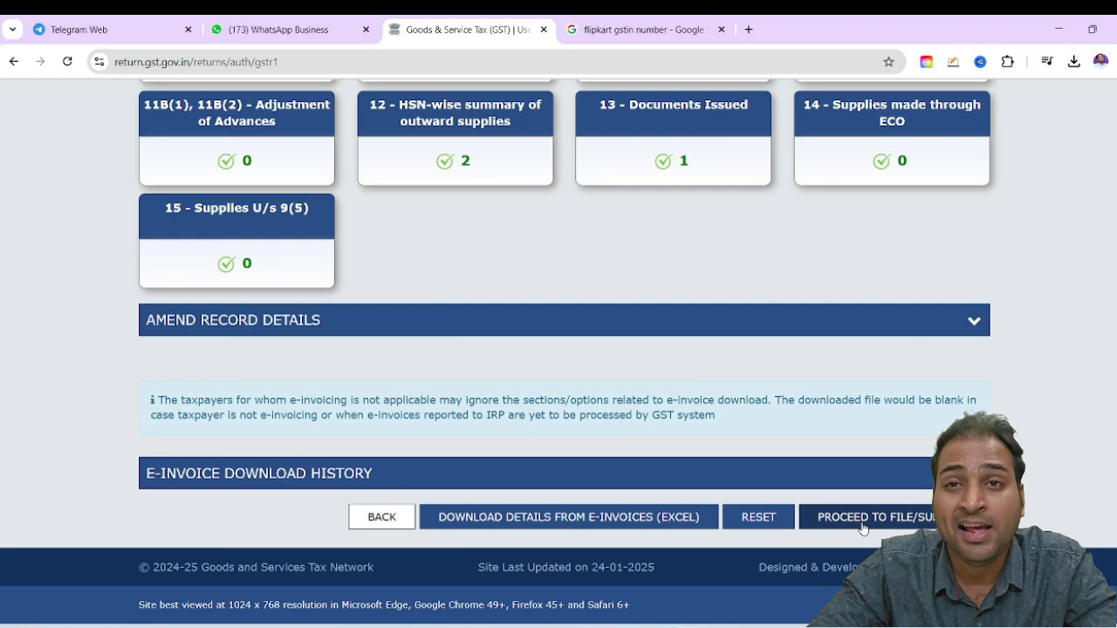
pyautogui.click(862, 518)
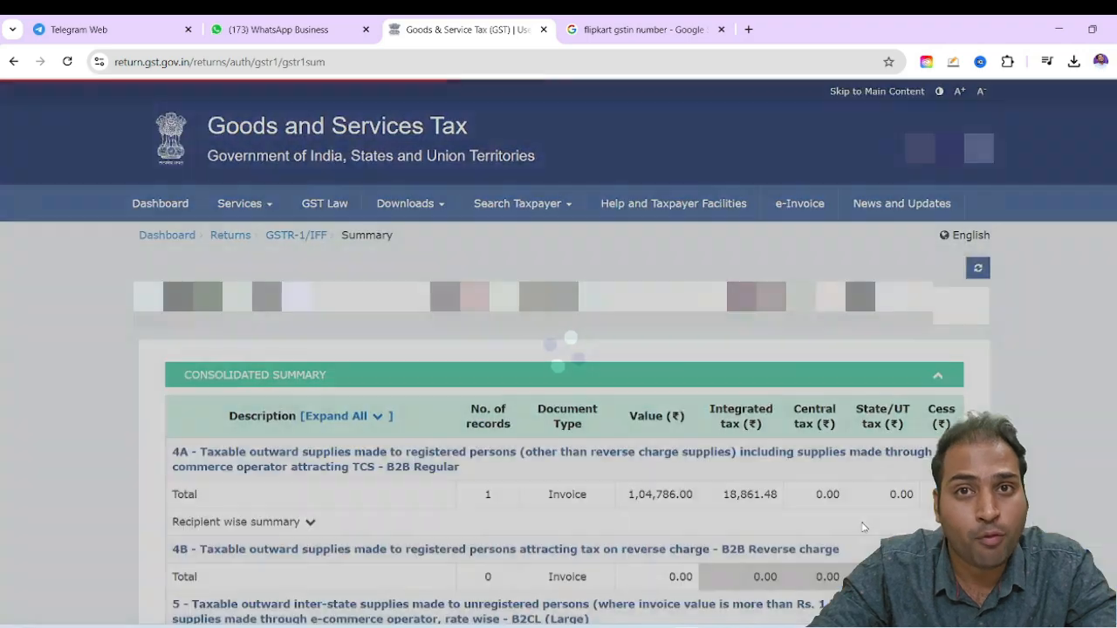
# Review the consolidated summary, checking the B2B, exports, advances, HSN-wise and documents issued totals
pyautogui.scroll(-5, 694, 475)
pyautogui.scroll(1, 694, 477)
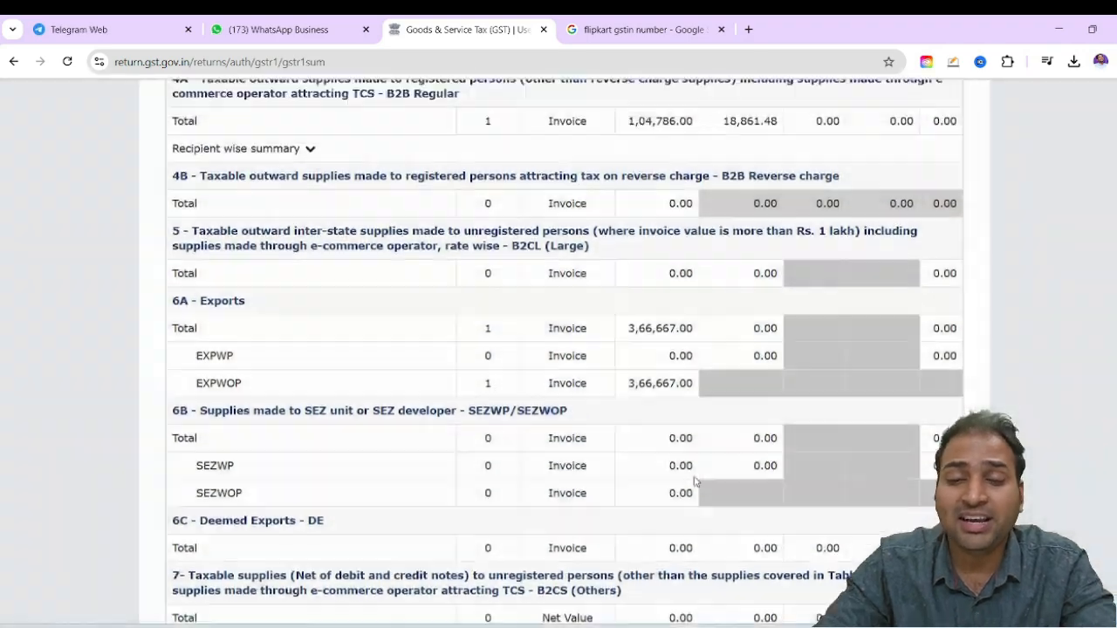
pyautogui.scroll(1, 696, 336)
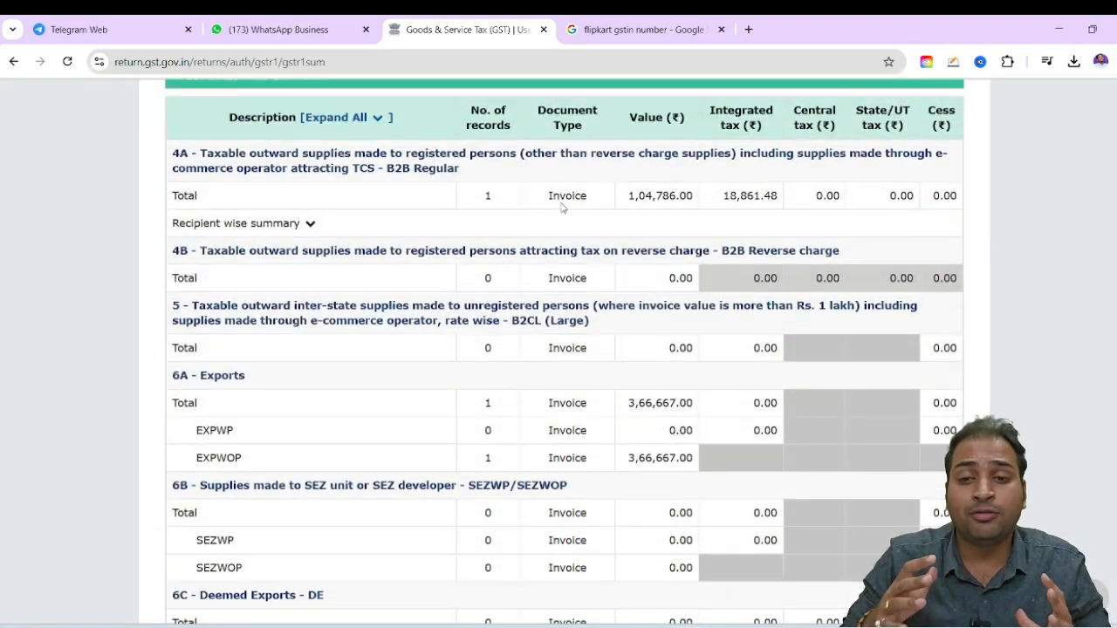
pyautogui.moveTo(645, 402); pyautogui.dragTo(672, 397)
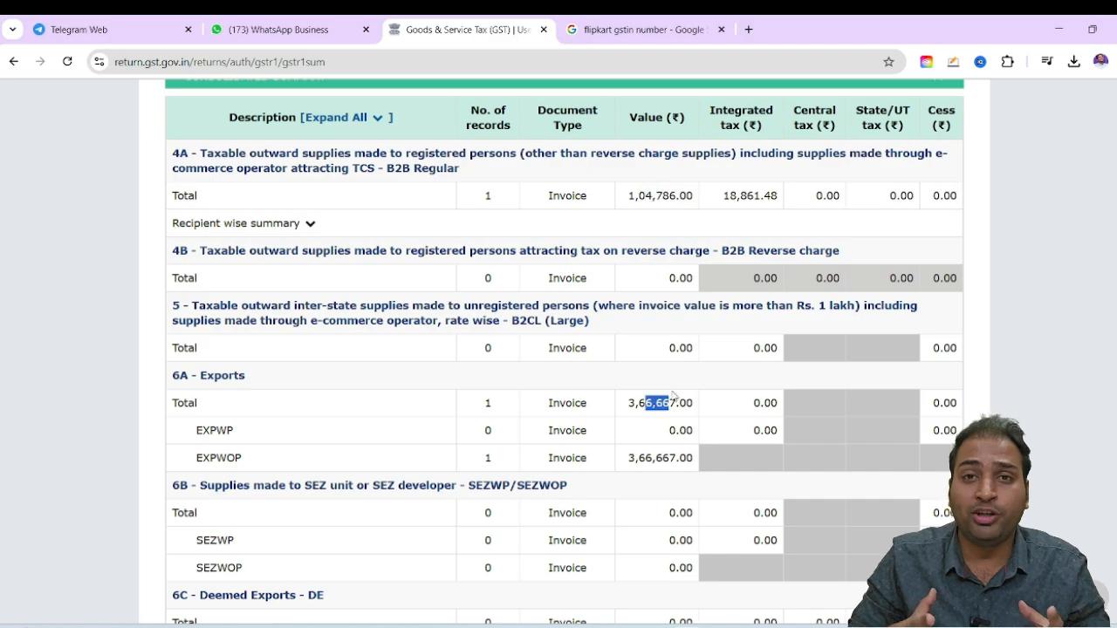
pyautogui.doubleClick(218, 375)
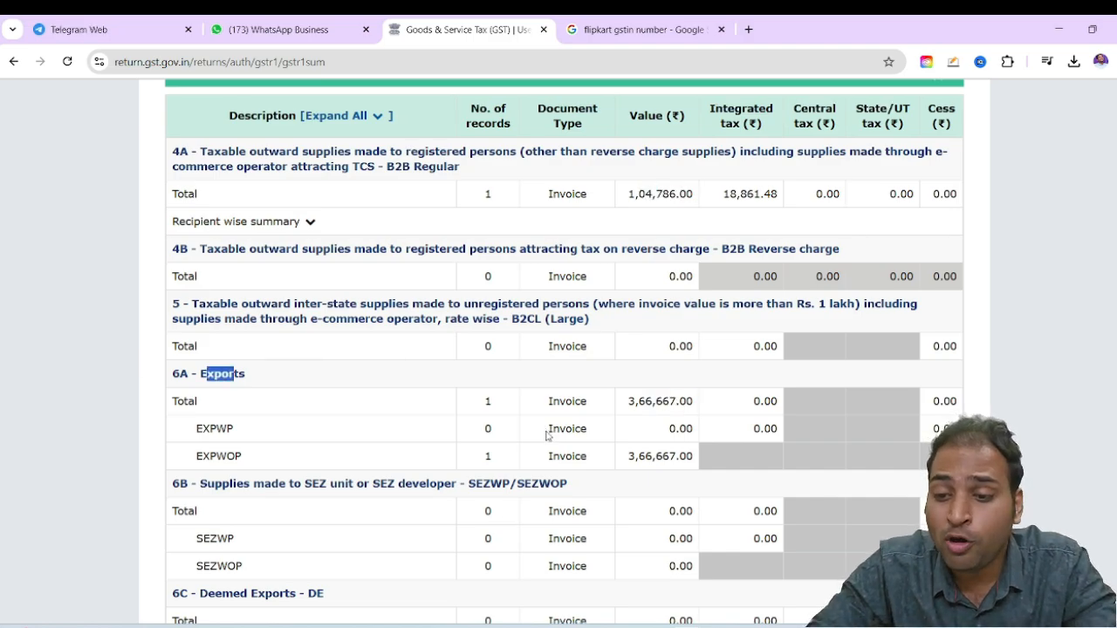
pyautogui.scroll(-6, 559, 427)
pyautogui.scroll(-13, 625, 376)
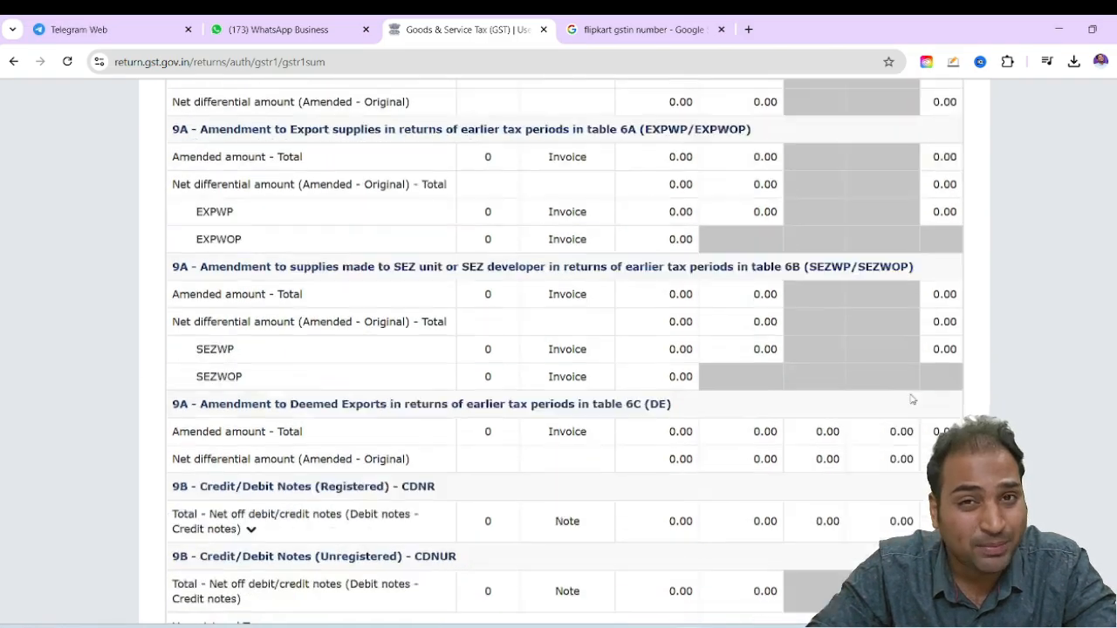
pyautogui.scroll(-6, 854, 400)
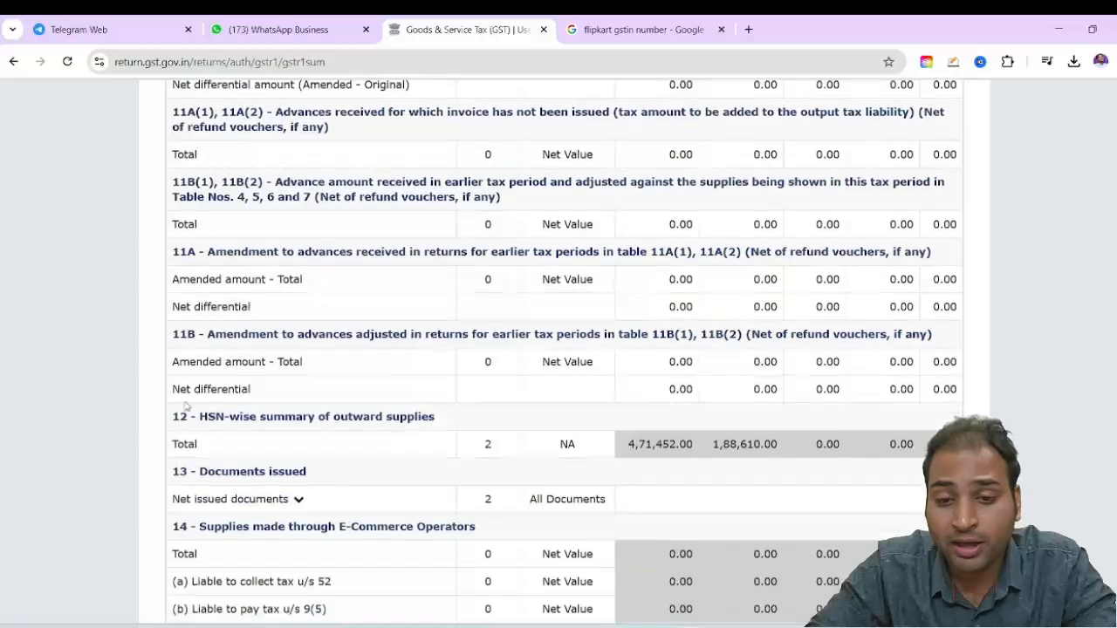
pyautogui.moveTo(278, 334); pyautogui.dragTo(382, 335)
pyautogui.moveTo(261, 416); pyautogui.dragTo(366, 417)
pyautogui.scroll(-2, 393, 415)
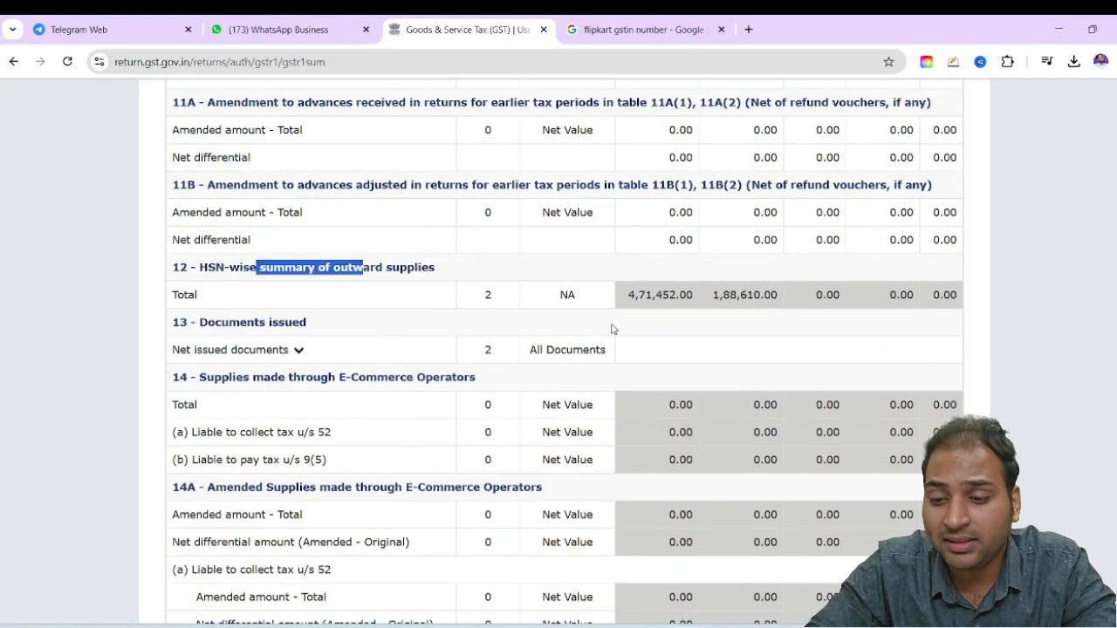
pyautogui.click(670, 294)
# Proceed to filing the statement, accept the declaration and select the authorised signatory
pyautogui.scroll(-9, 670, 294)
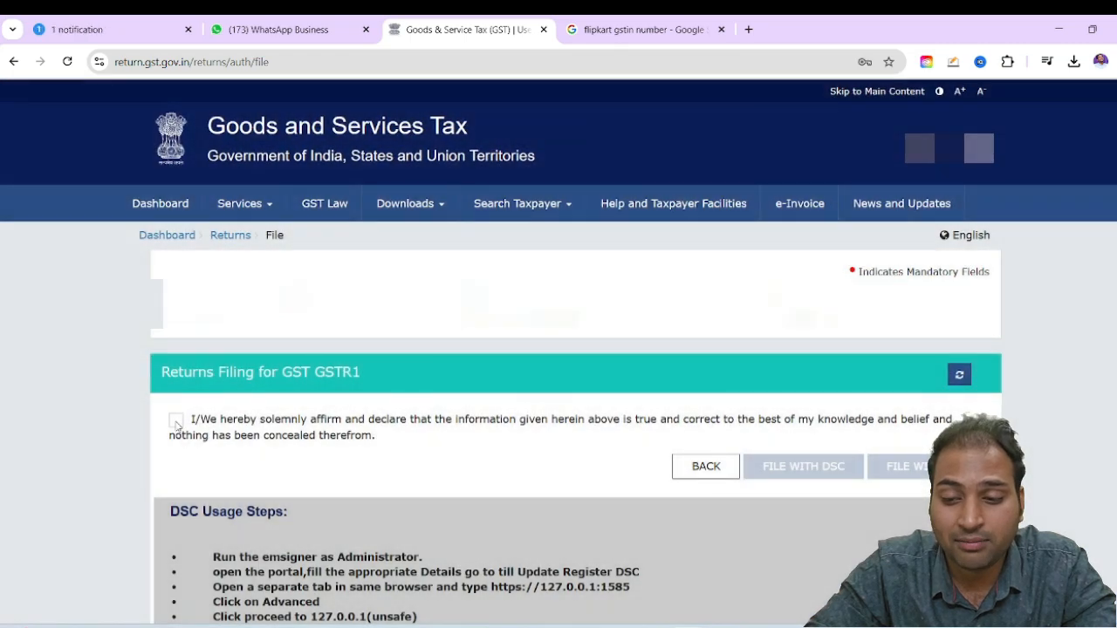
pyautogui.click(177, 421)
pyautogui.click(193, 478)
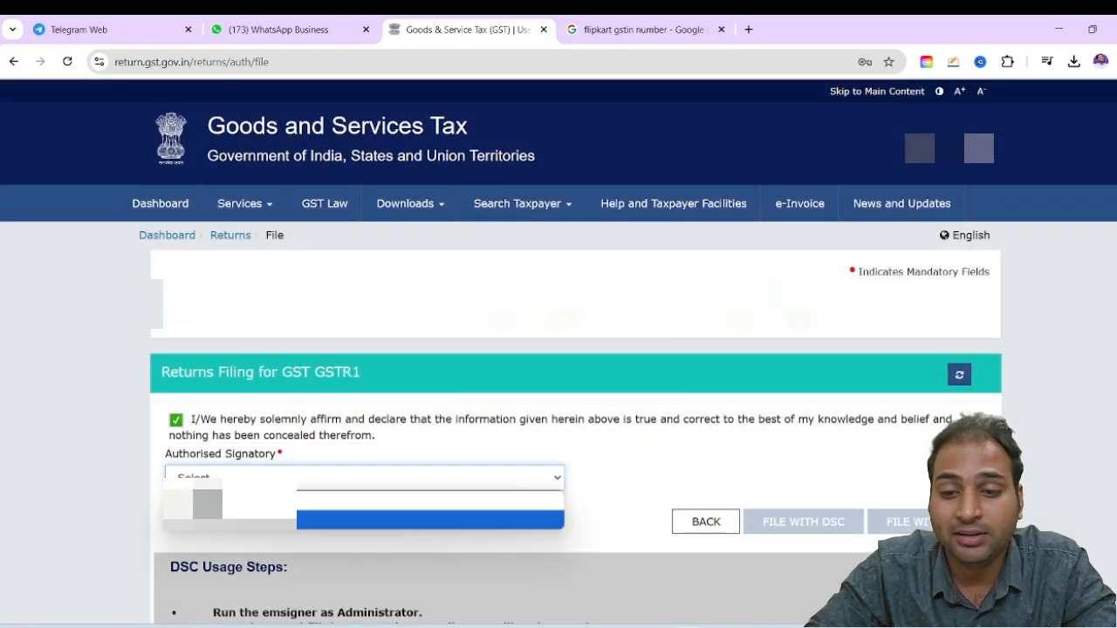
pyautogui.click(392, 520)
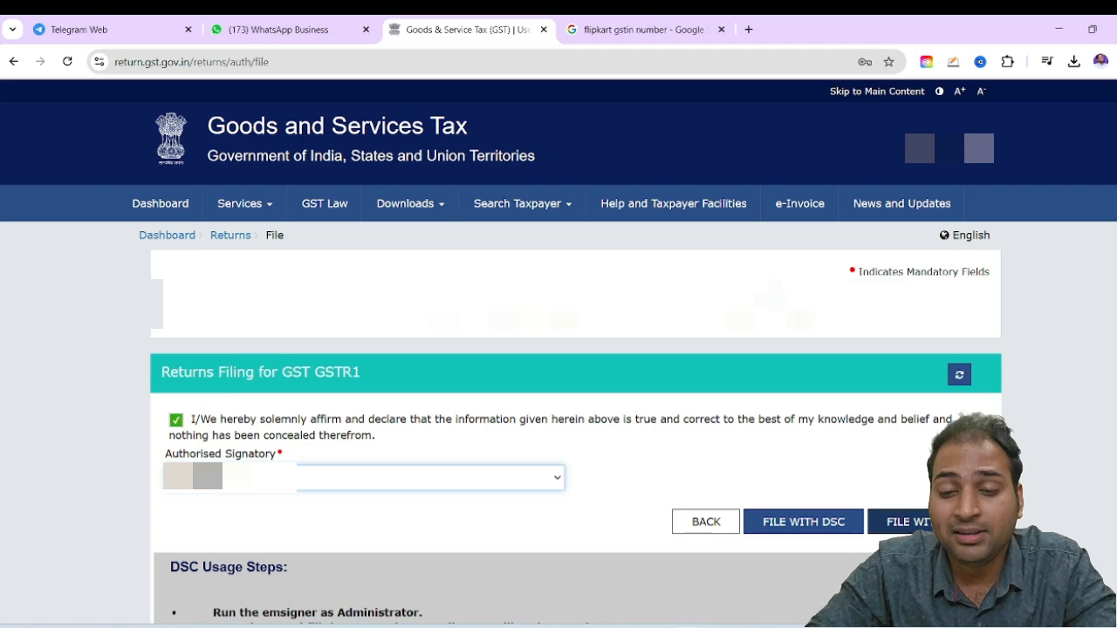
# File the return with EVC by entering and verifying the one-time password, and decline the browser's password update
pyautogui.click(927, 522)
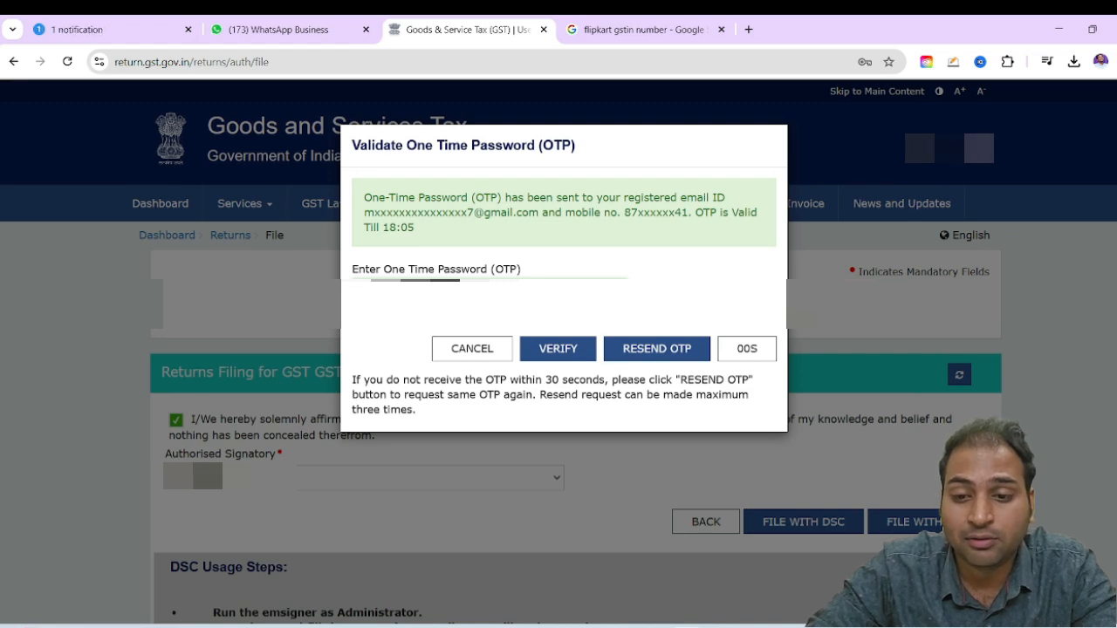
pyautogui.click(565, 353)
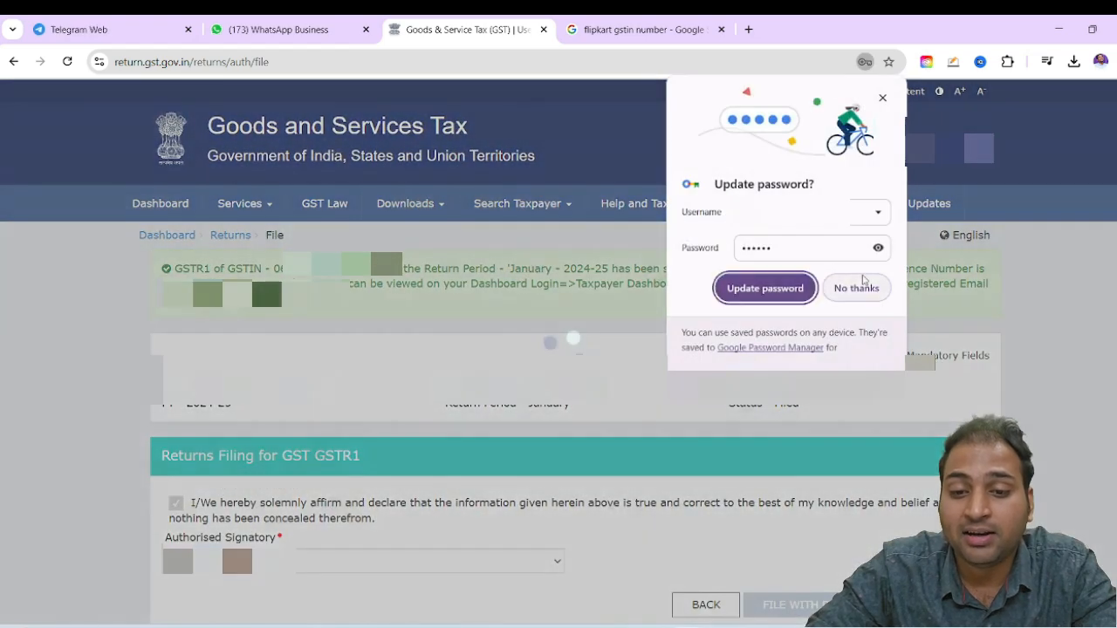
pyautogui.click(861, 281)
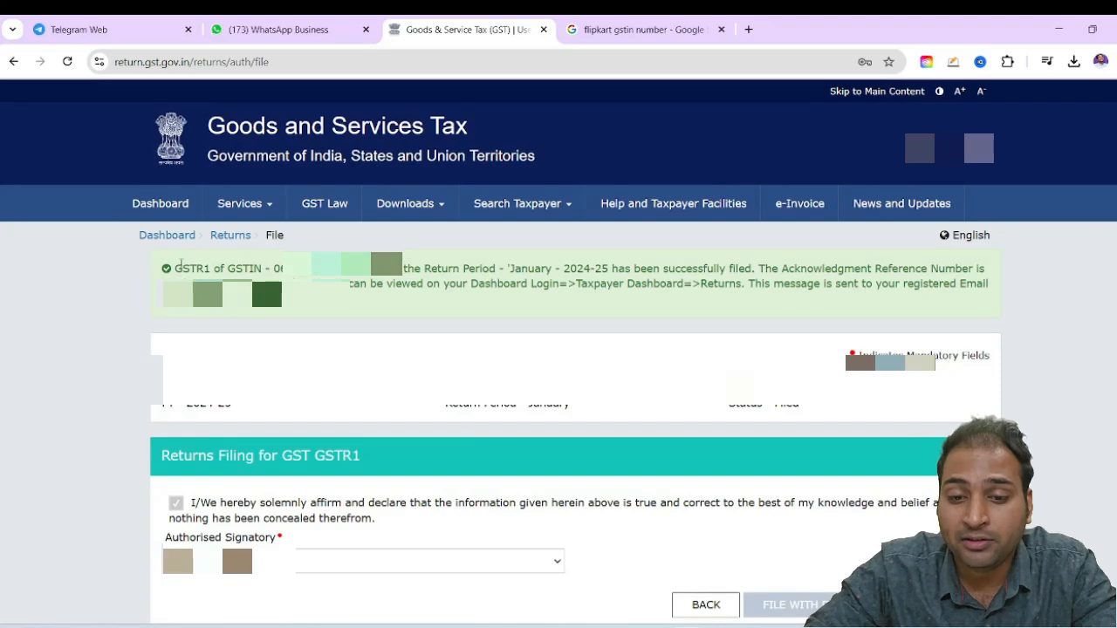
# Read the filing message for the January 2024-25 GSTR-1 and go back to the portal dashboard
pyautogui.moveTo(179, 263); pyautogui.dragTo(655, 264)
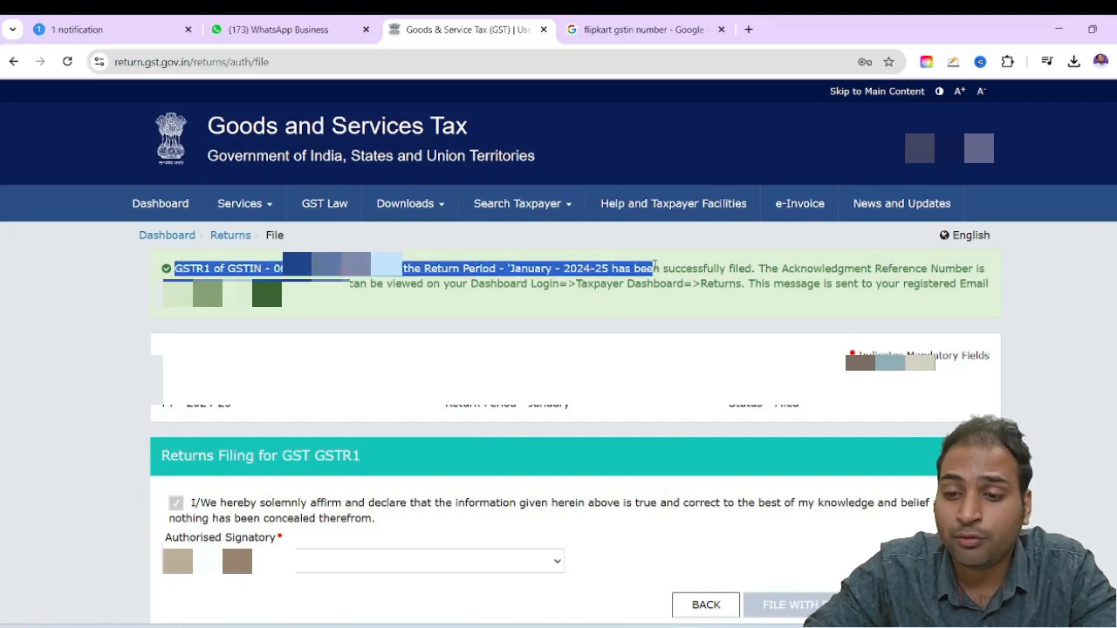
pyautogui.click(719, 269)
pyautogui.scroll(-4, 686, 398)
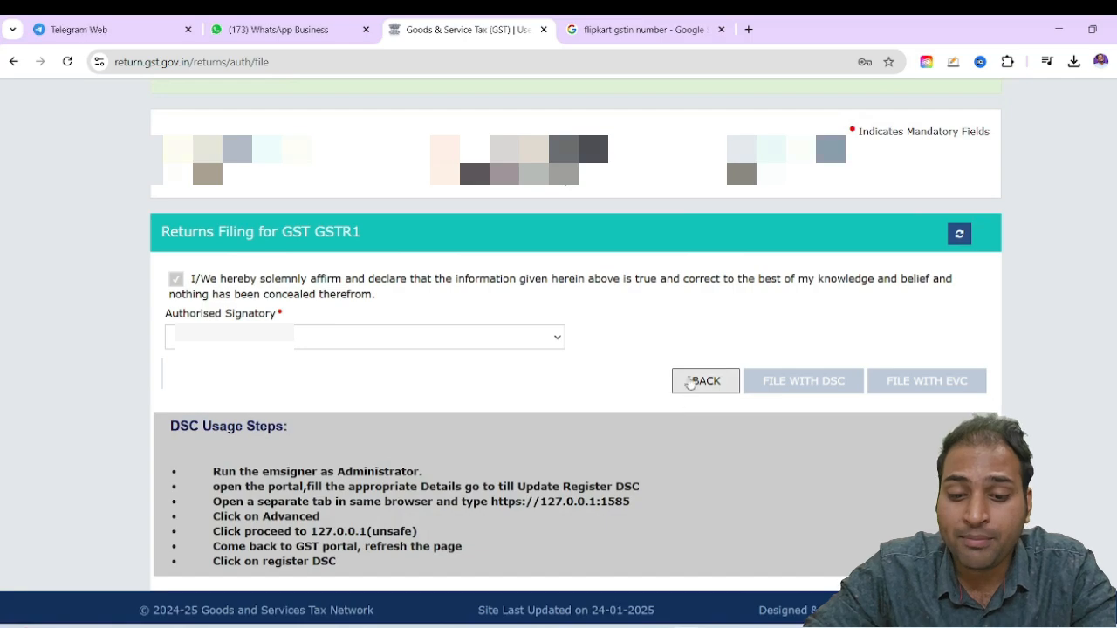
pyautogui.scroll(5, 524, 399)
pyautogui.click(157, 125)
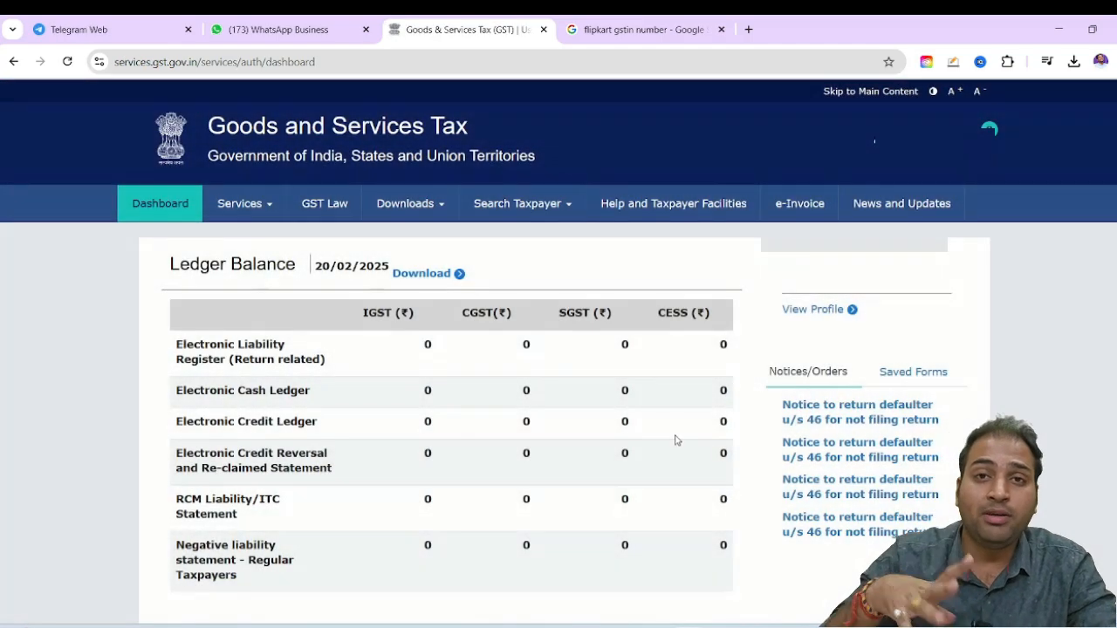
# Look over the ledger balance and turnover details on the dashboard
pyautogui.scroll(-2, 682, 419)
pyautogui.scroll(-3, 672, 419)
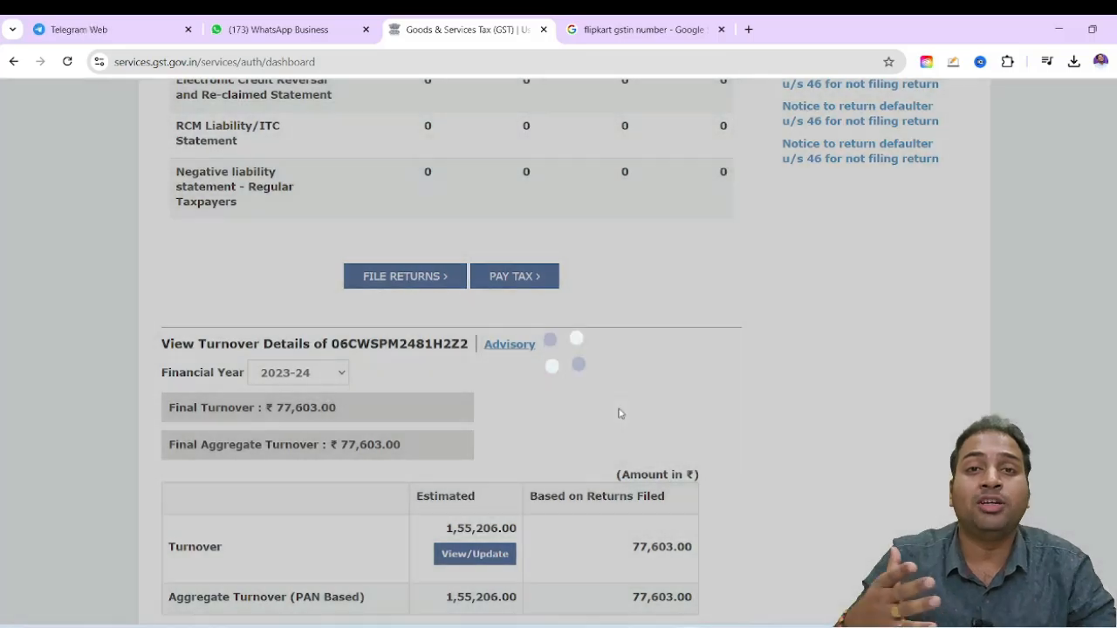
pyautogui.scroll(-3, 619, 411)
pyautogui.scroll(10, 599, 360)
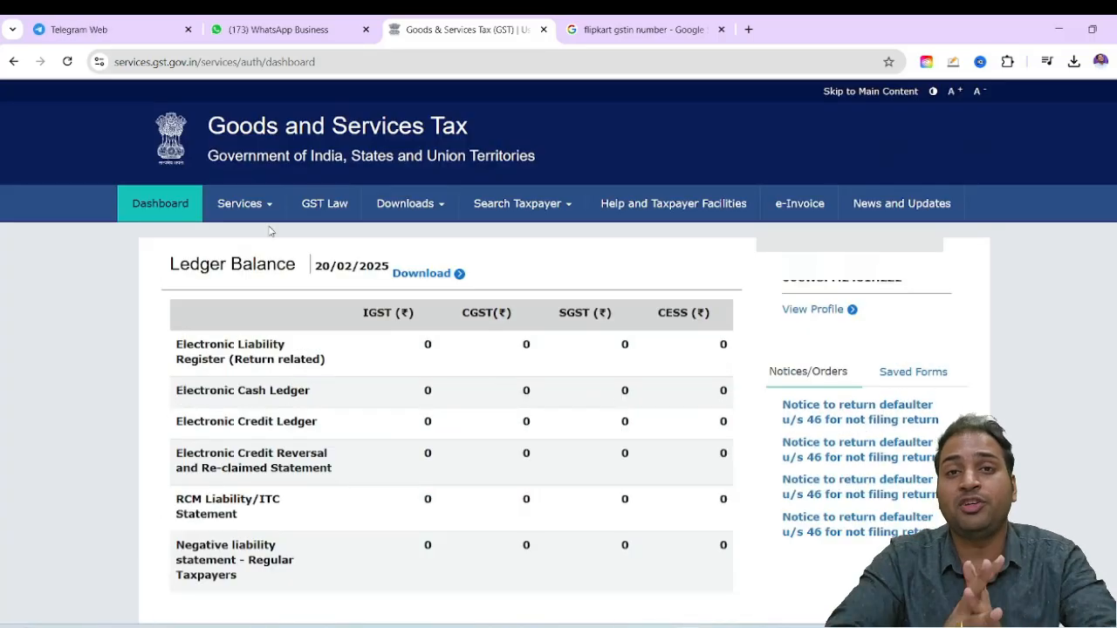
# Open the returns filing page and search for financial year 2024-25, Quarter 4 (Jan - Mar), period January
pyautogui.moveTo(247, 204)
pyautogui.moveTo(309, 244)
pyautogui.click(191, 266)
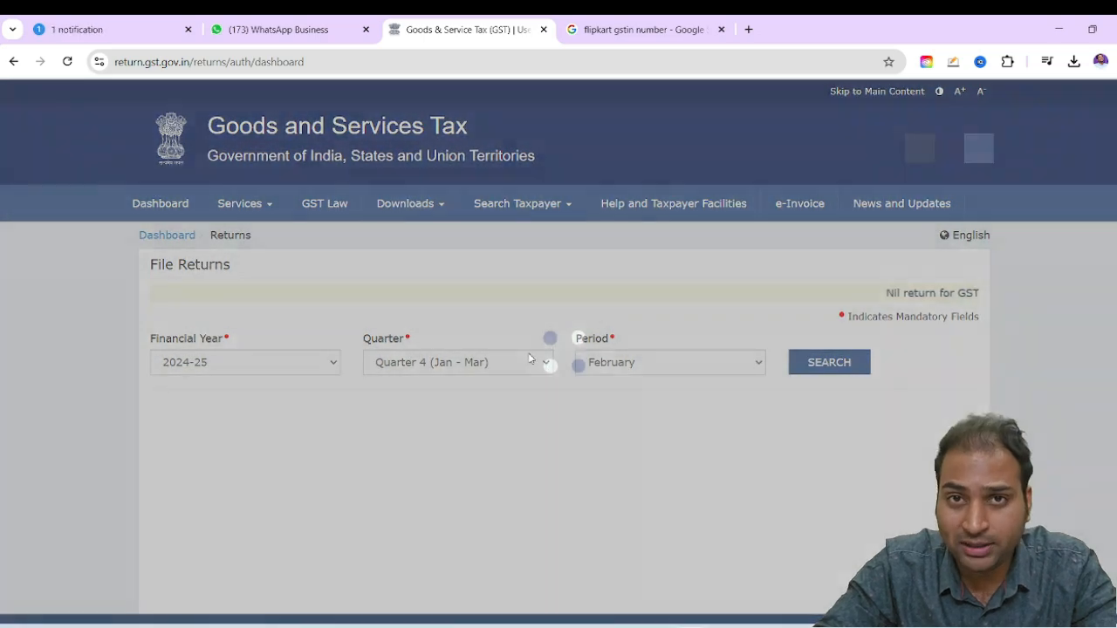
pyautogui.click(529, 358)
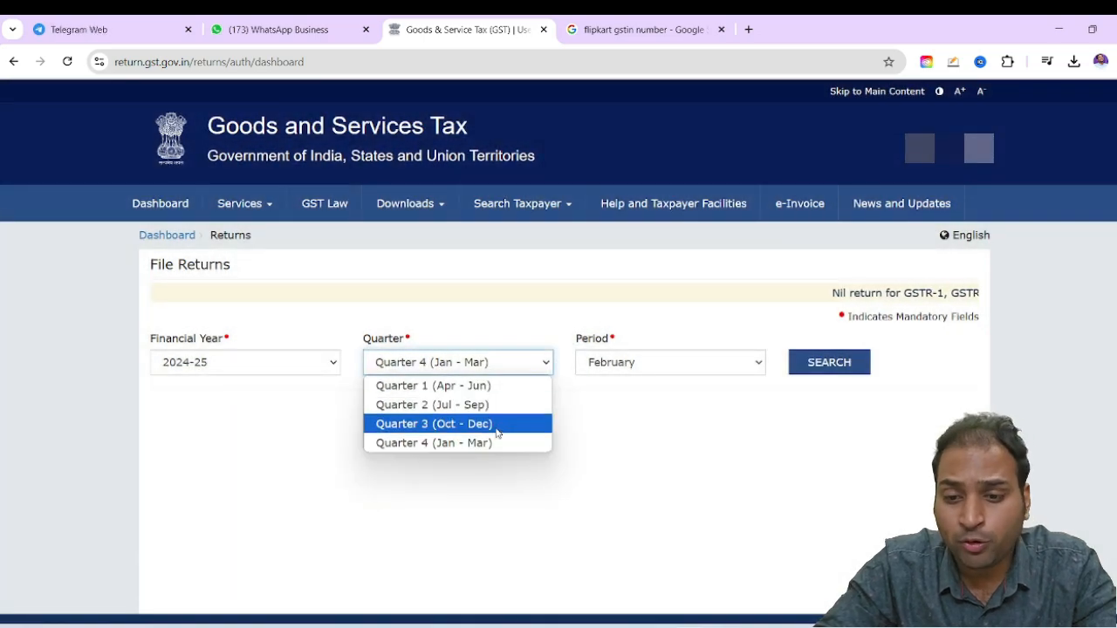
pyautogui.click(523, 440)
pyautogui.click(623, 366)
pyautogui.click(623, 384)
pyautogui.click(846, 360)
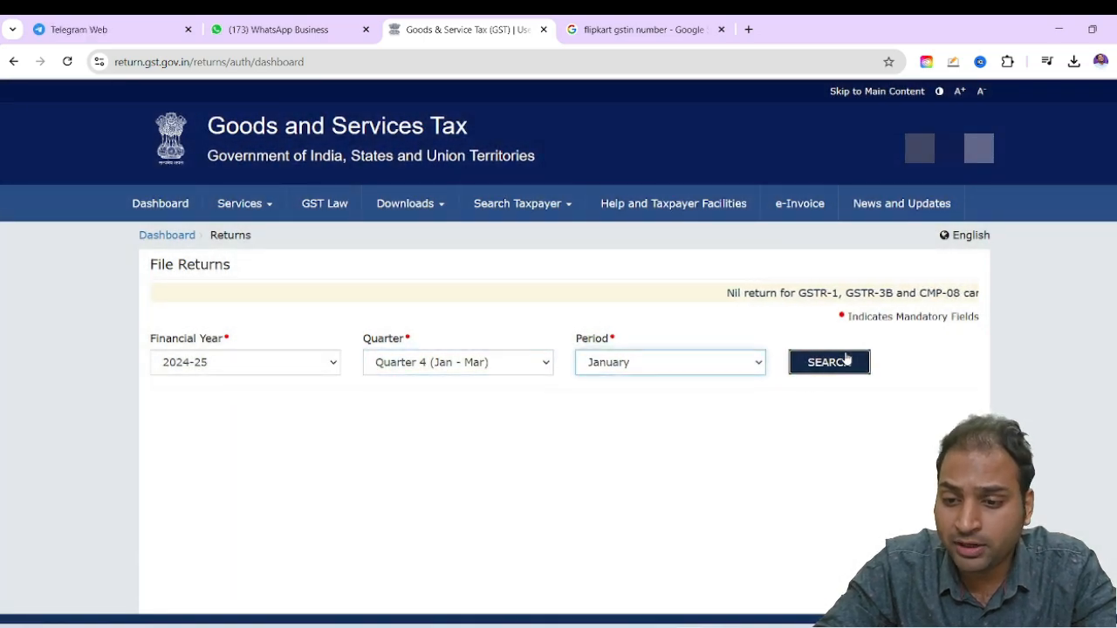
# Start preparing the monthly GSTR-3B return online and dismiss the introductory pop-up
pyautogui.scroll(-3, 601, 347)
pyautogui.scroll(-2, 601, 347)
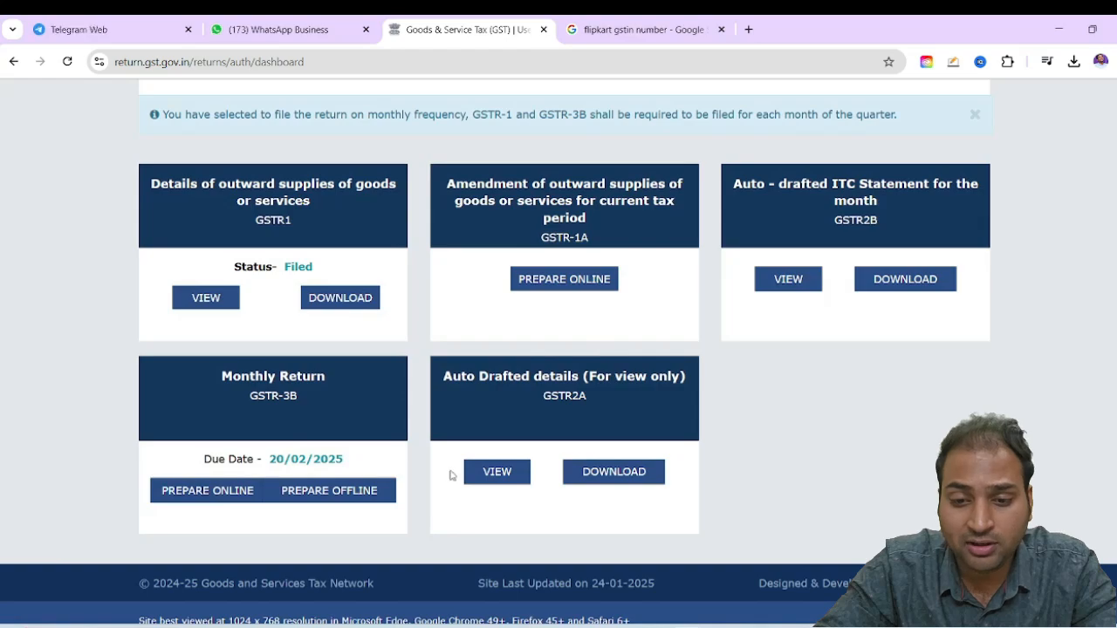
pyautogui.click(216, 491)
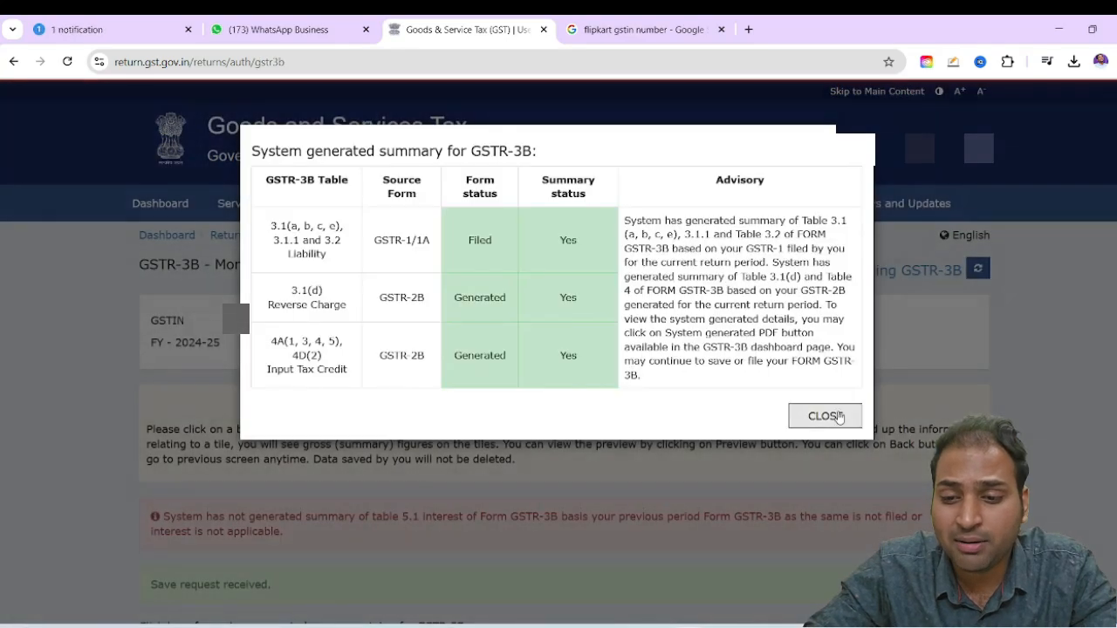
pyautogui.click(836, 416)
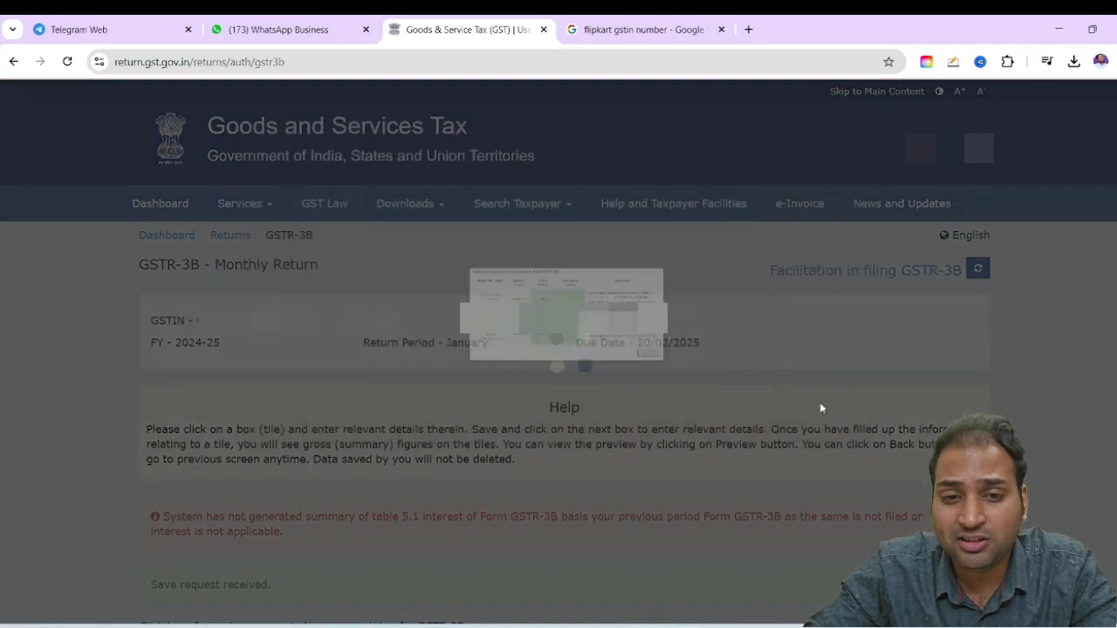
# Check the auto-drafted taxable values and integrated tax in table 3.1, outward and reverse charge inward supplies, and confirm the table
pyautogui.scroll(-3, 634, 378)
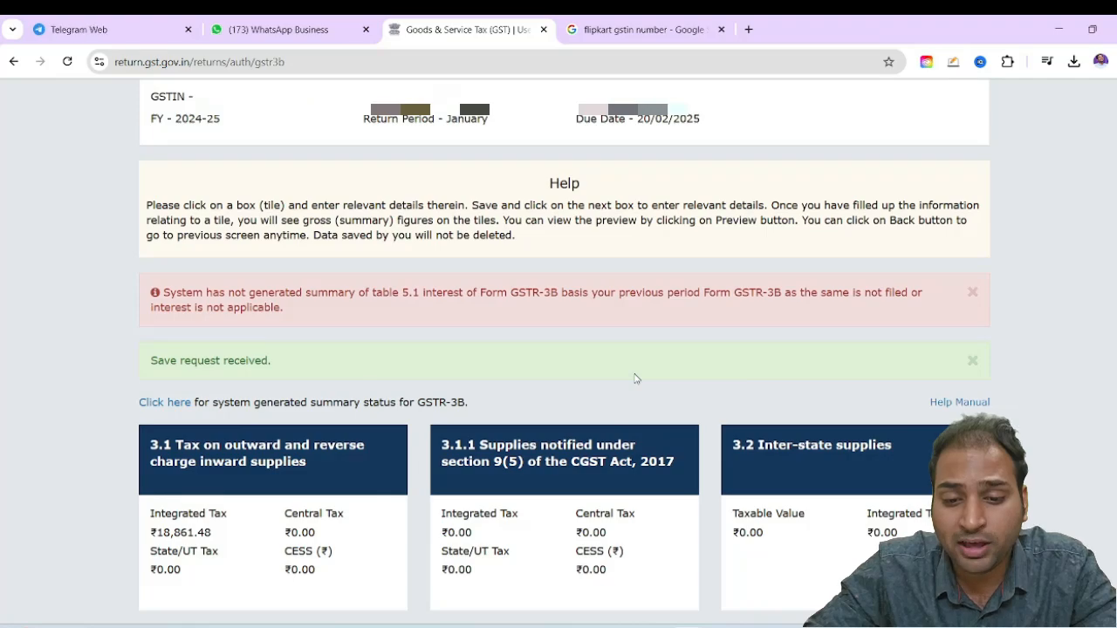
pyautogui.scroll(-3, 634, 378)
pyautogui.click(216, 309)
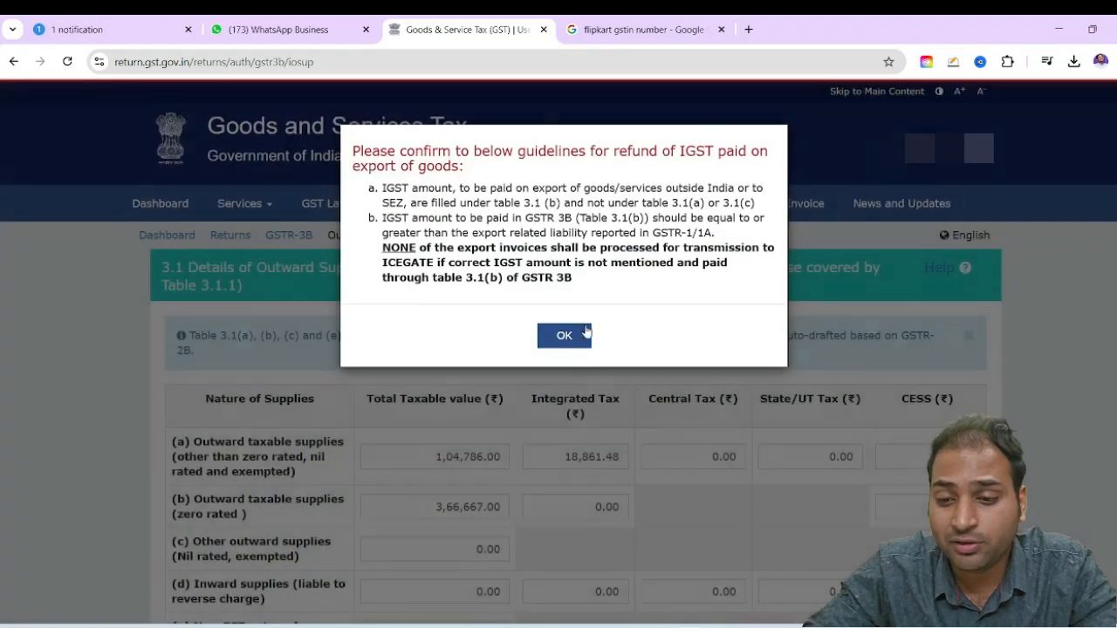
pyautogui.click(568, 334)
pyautogui.scroll(-2, 377, 435)
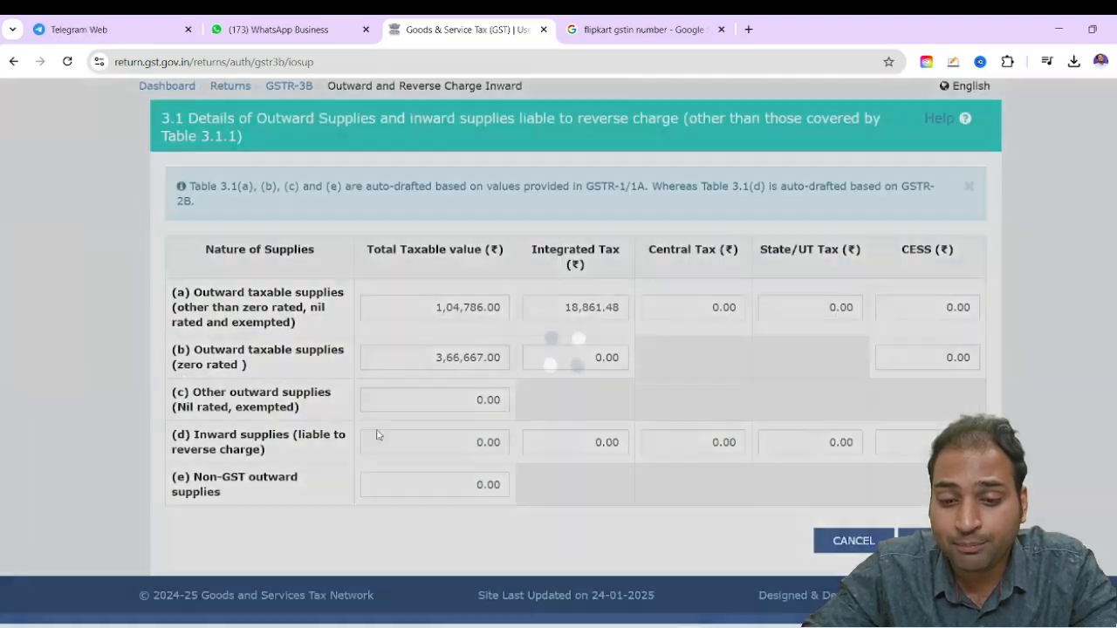
pyautogui.moveTo(194, 292); pyautogui.dragTo(321, 324)
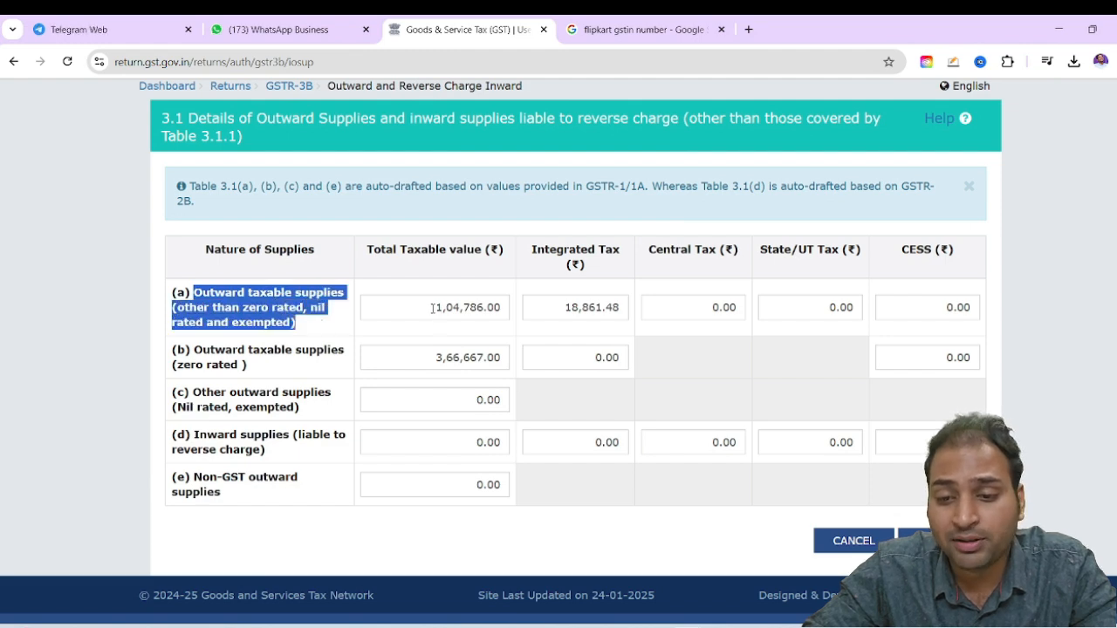
pyautogui.moveTo(431, 308); pyautogui.dragTo(636, 310)
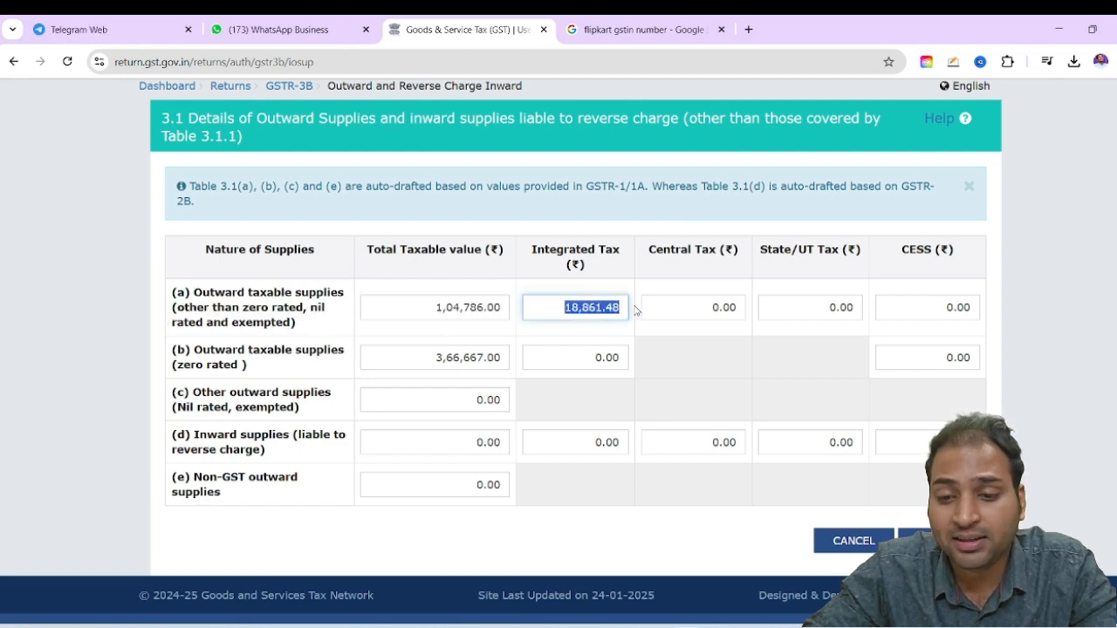
pyautogui.moveTo(203, 350); pyautogui.dragTo(317, 350)
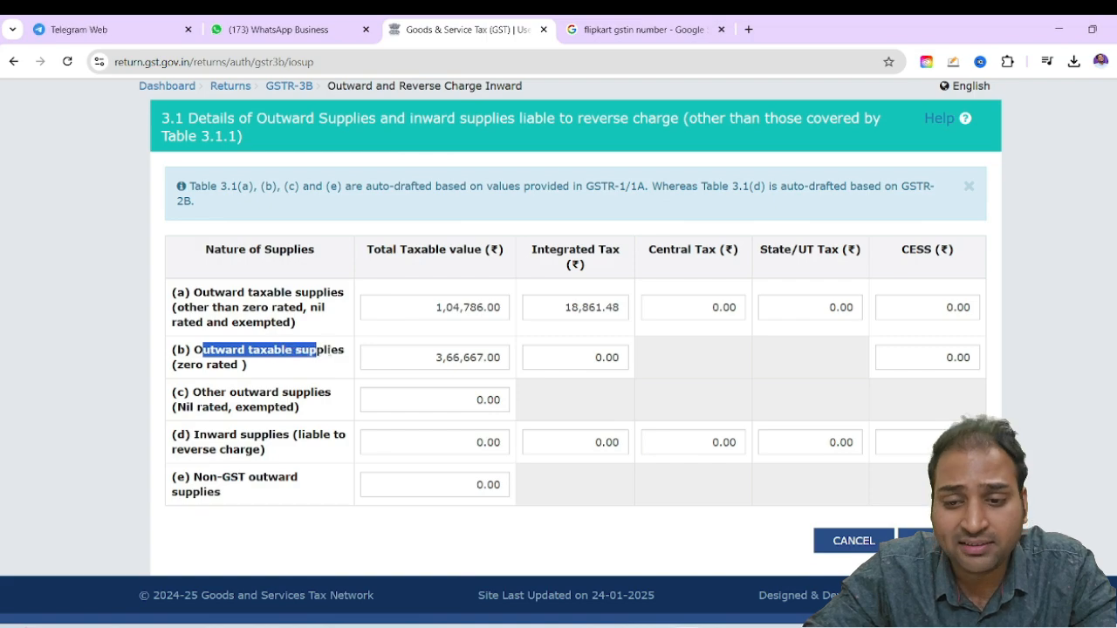
pyautogui.moveTo(435, 357); pyautogui.dragTo(488, 358)
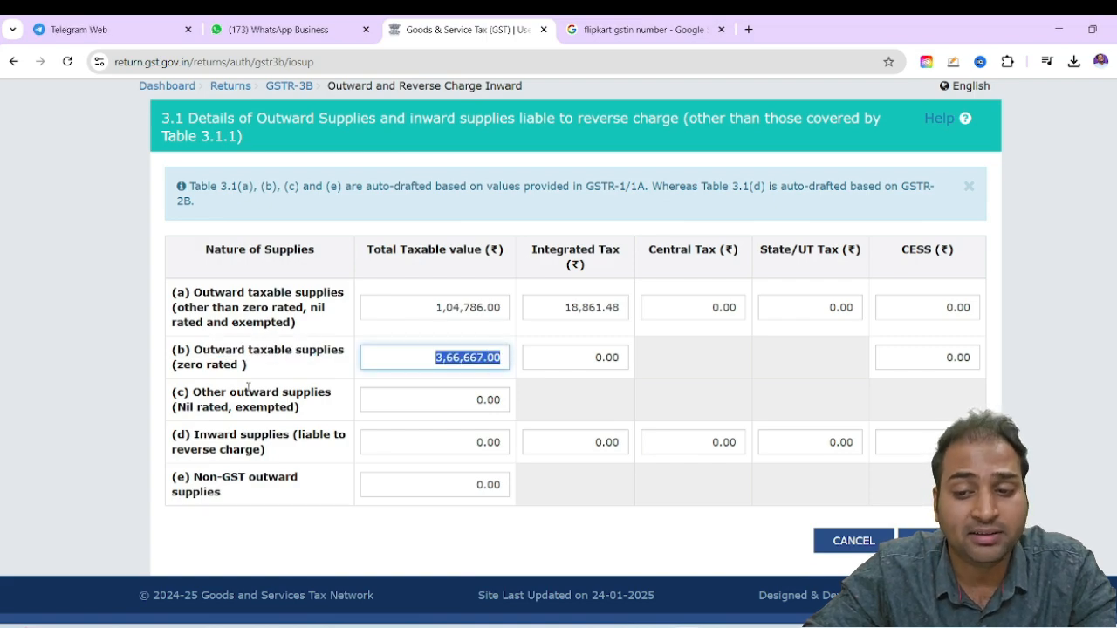
pyautogui.moveTo(229, 392); pyautogui.dragTo(376, 422)
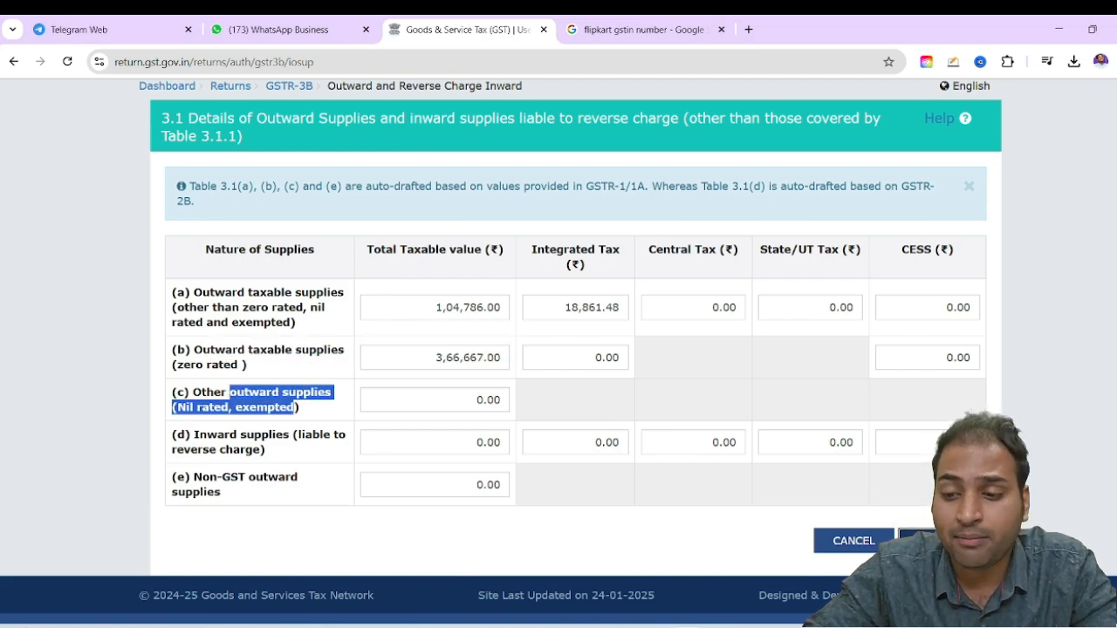
pyautogui.click(941, 540)
# Read the two supply descriptions in table 3.1.1 for section 9(5) supplies and return to the GSTR-3B summary without confirming
pyautogui.scroll(-4, 881, 465)
pyautogui.scroll(-1, 880, 464)
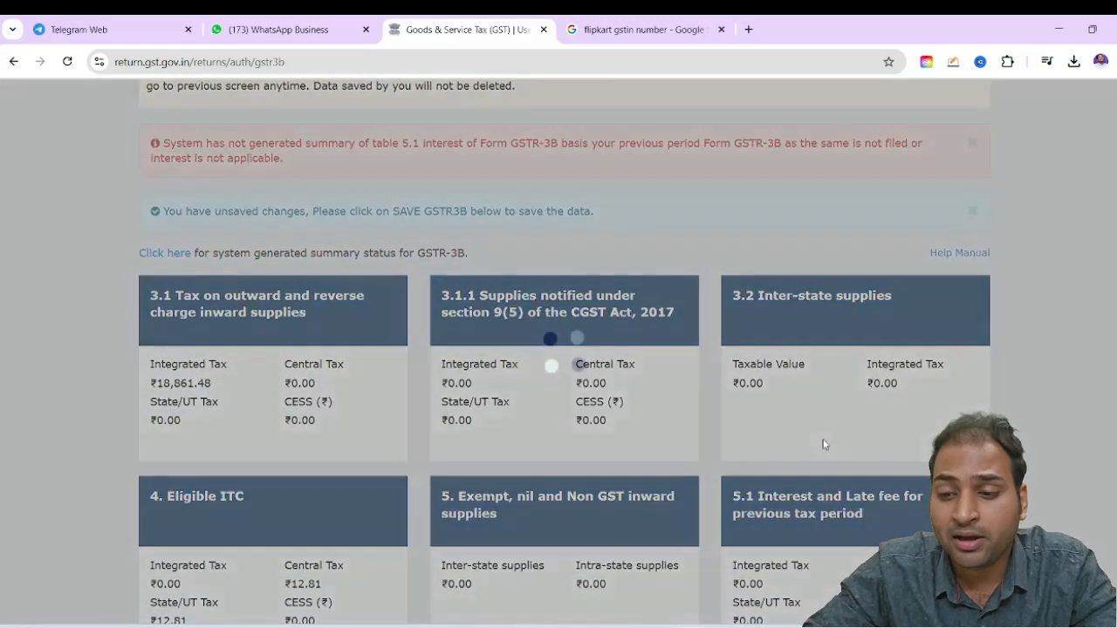
pyautogui.click(548, 313)
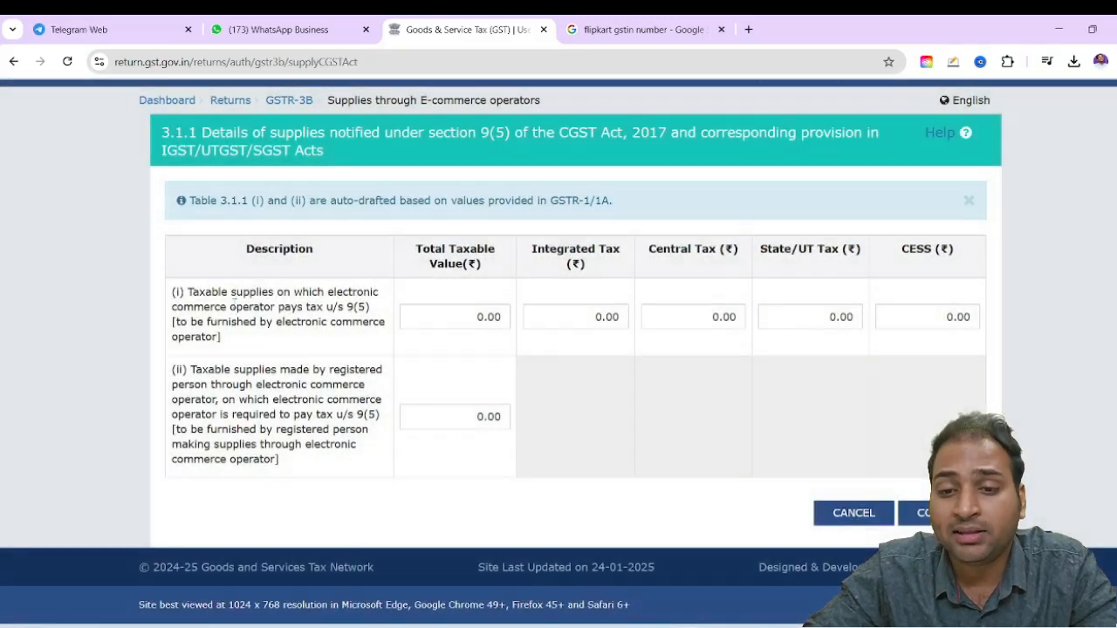
pyautogui.moveTo(229, 307); pyautogui.dragTo(276, 323)
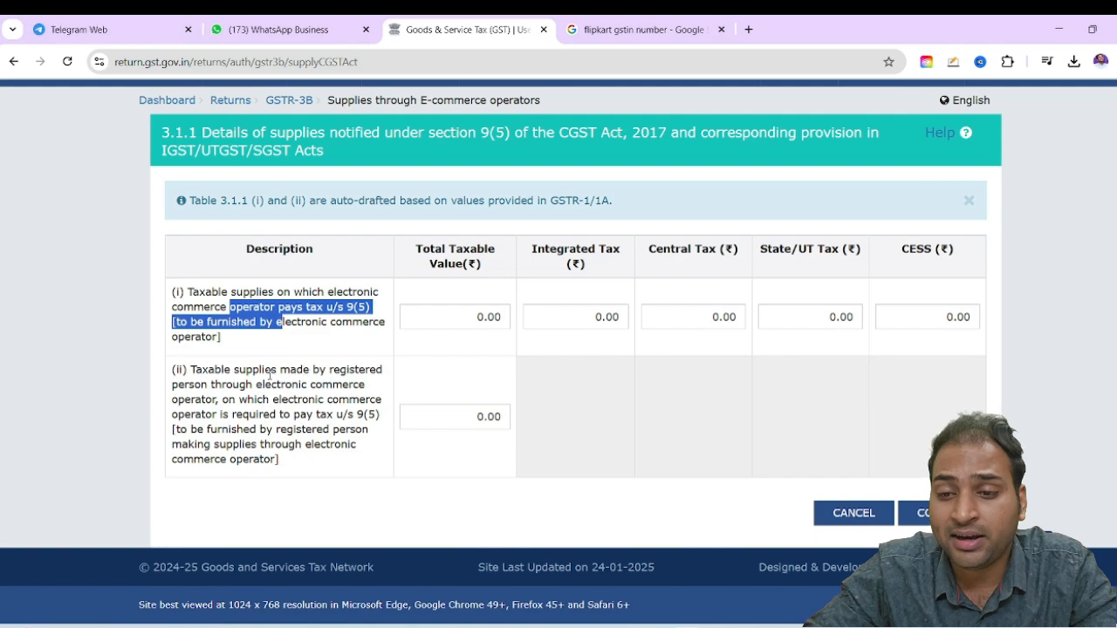
pyautogui.moveTo(269, 375); pyautogui.dragTo(311, 402)
pyautogui.click(854, 513)
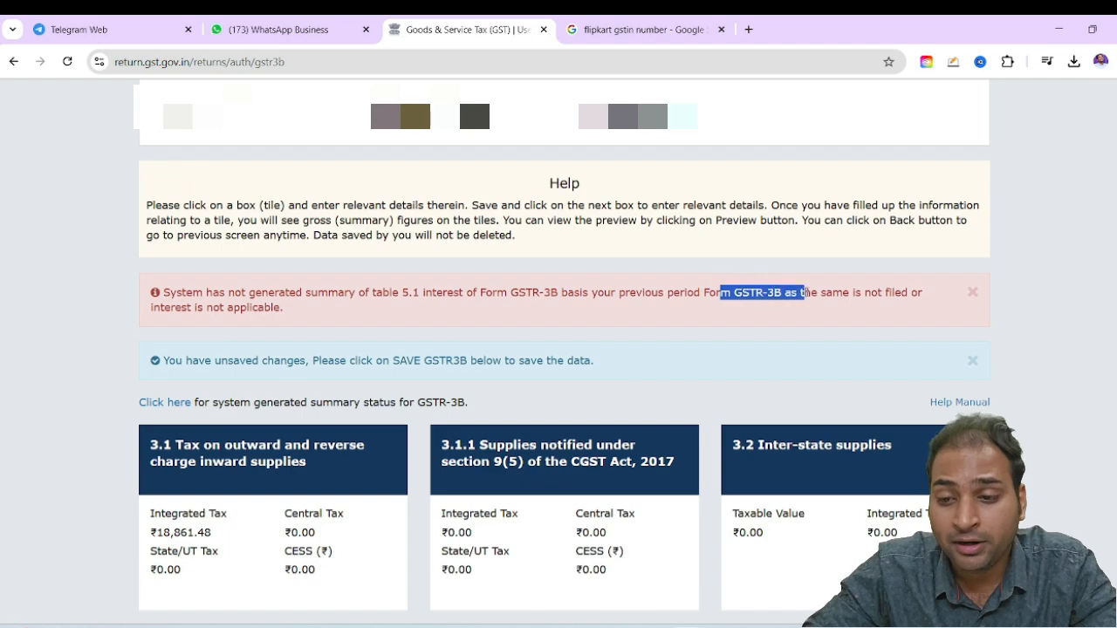
# View table 3.2 for inter-state supplies to unregistered persons and cancel back to the GSTR-3B summary
pyautogui.scroll(3, 536, 317)
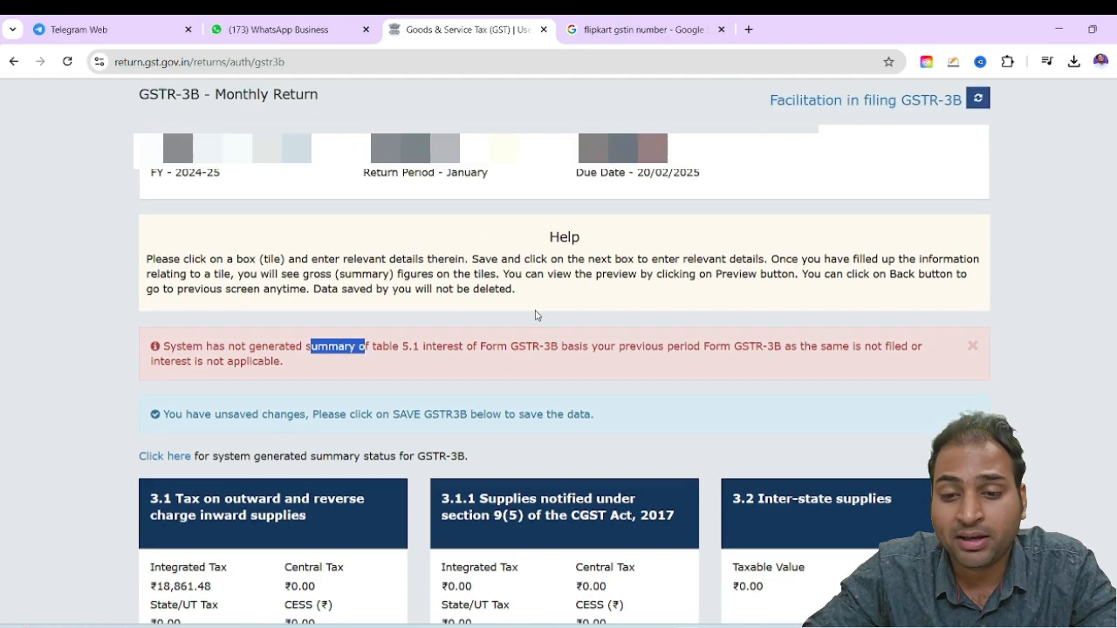
pyautogui.scroll(-5, 883, 365)
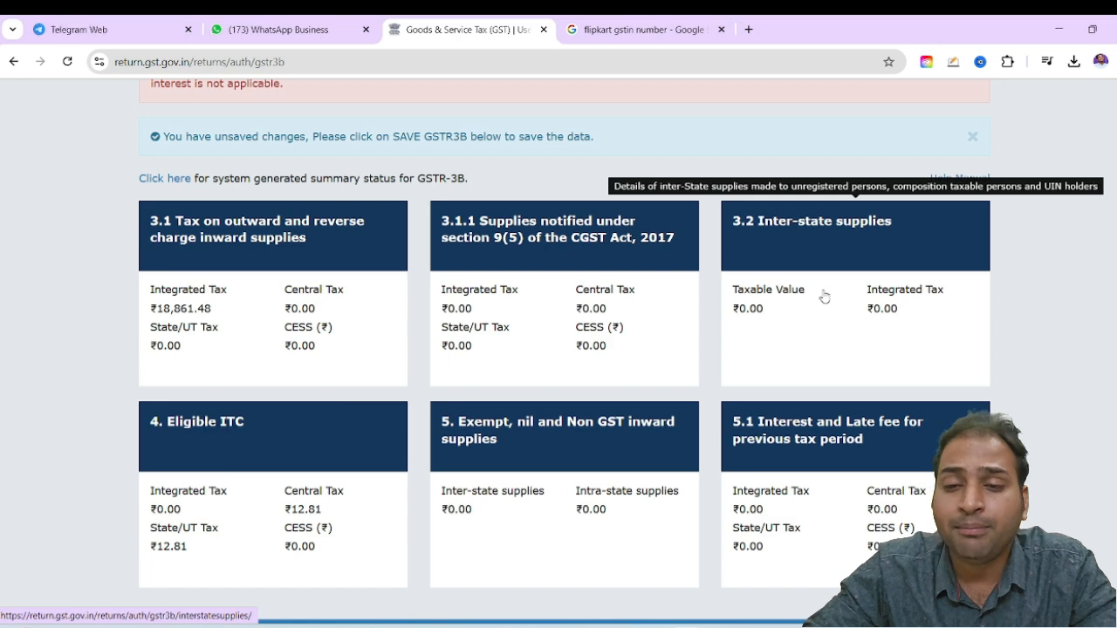
pyautogui.click(824, 297)
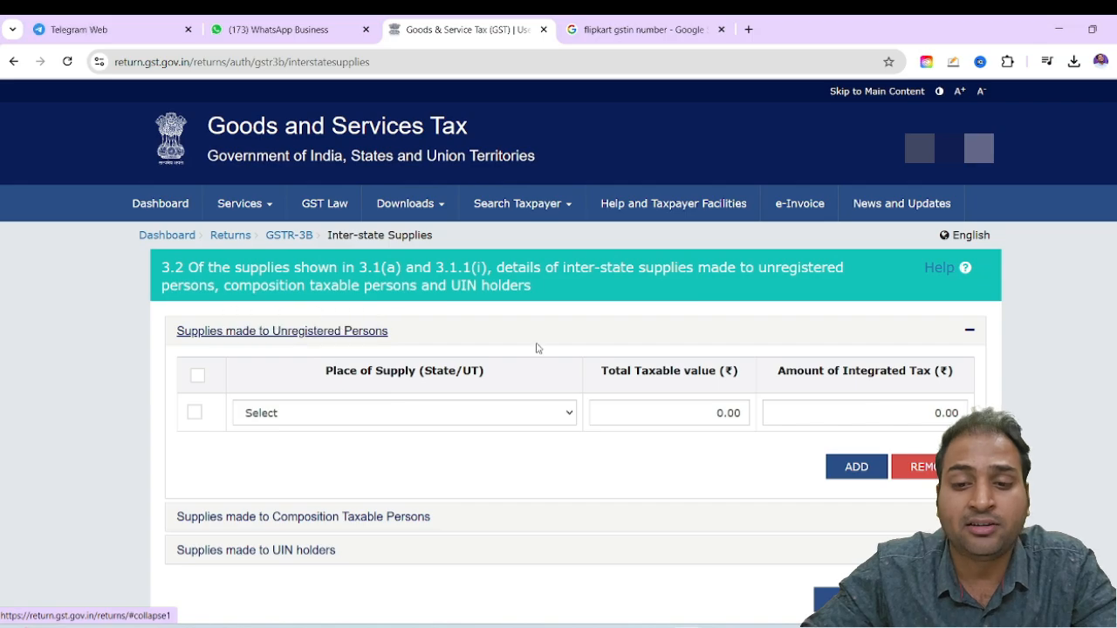
pyautogui.scroll(-1, 541, 363)
pyautogui.click(854, 513)
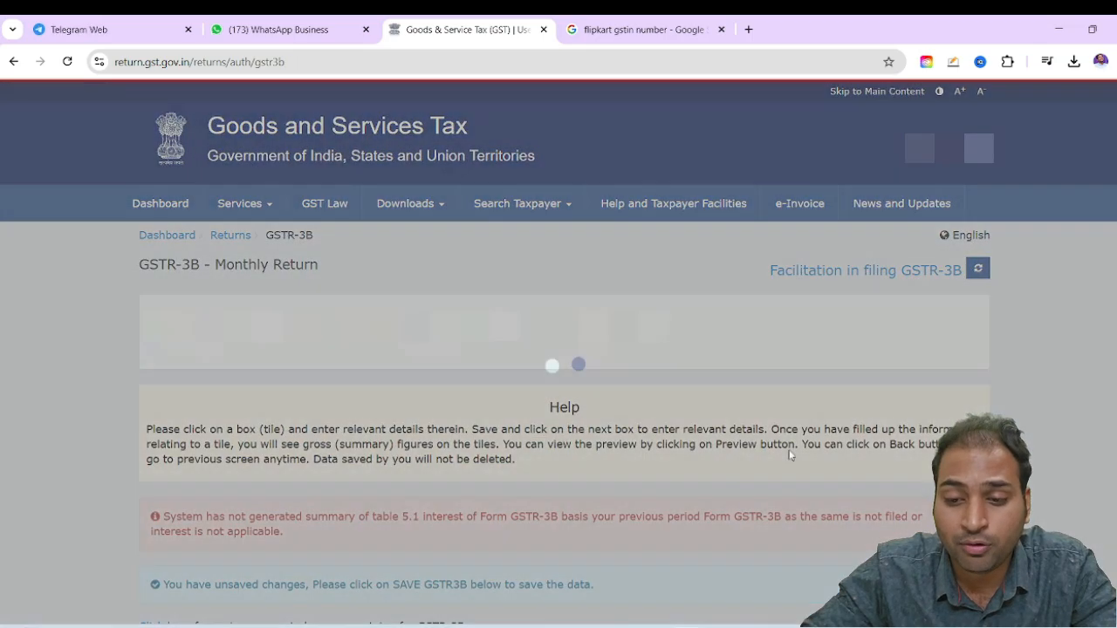
# Review the available, reversed and net ITC amounts in table 4, Eligible ITC, and return to the GSTR-3B summary
pyautogui.scroll(-8, 787, 455)
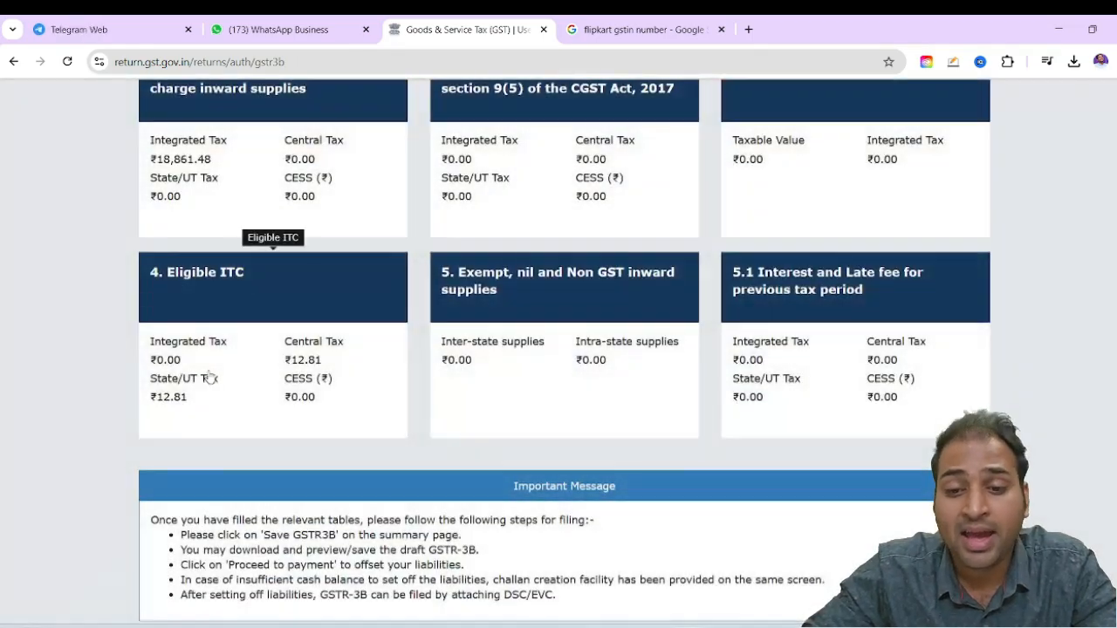
pyautogui.click(261, 283)
pyautogui.scroll(-3, 710, 422)
pyautogui.scroll(3, 724, 349)
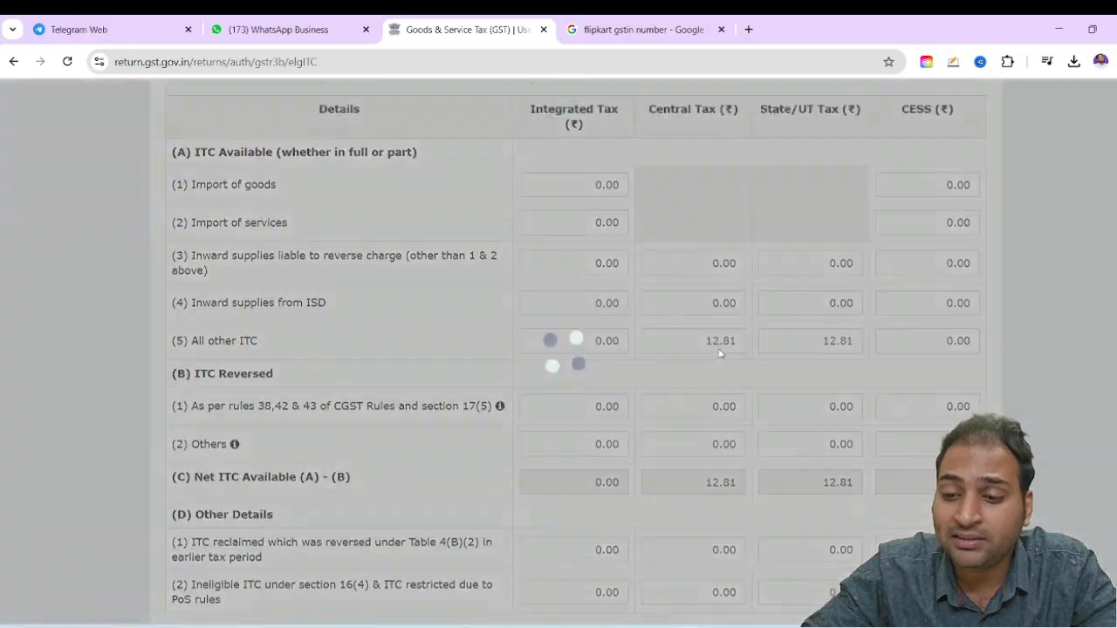
pyautogui.scroll(-5, 730, 362)
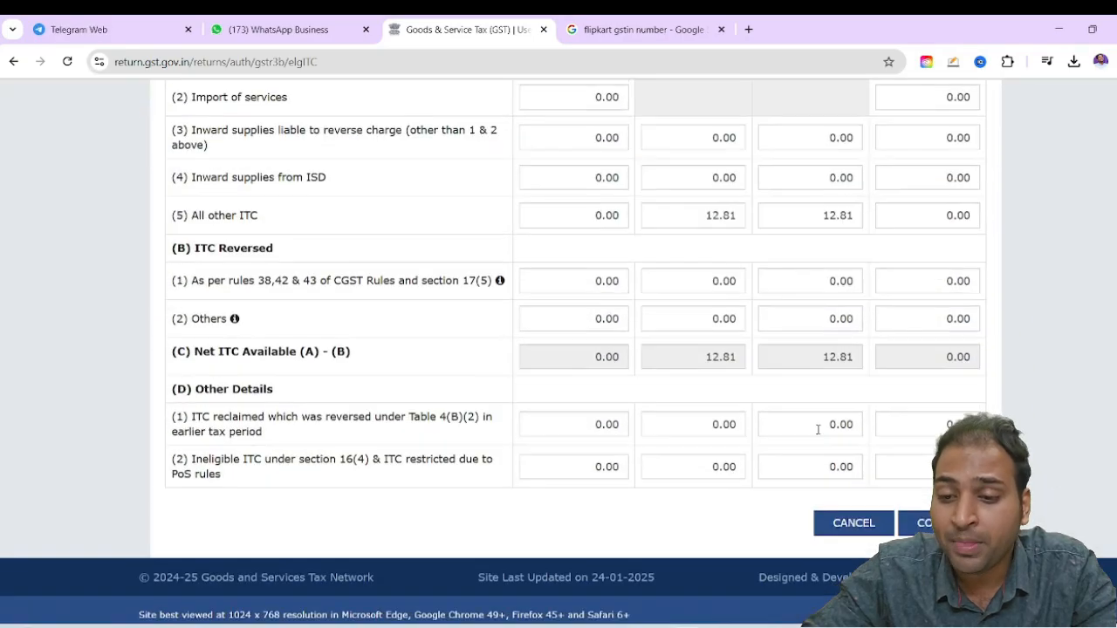
pyautogui.click(885, 517)
# Open table 5.1, Interest and Late fee for previous tax period, and confirm it
pyautogui.scroll(-5, 886, 517)
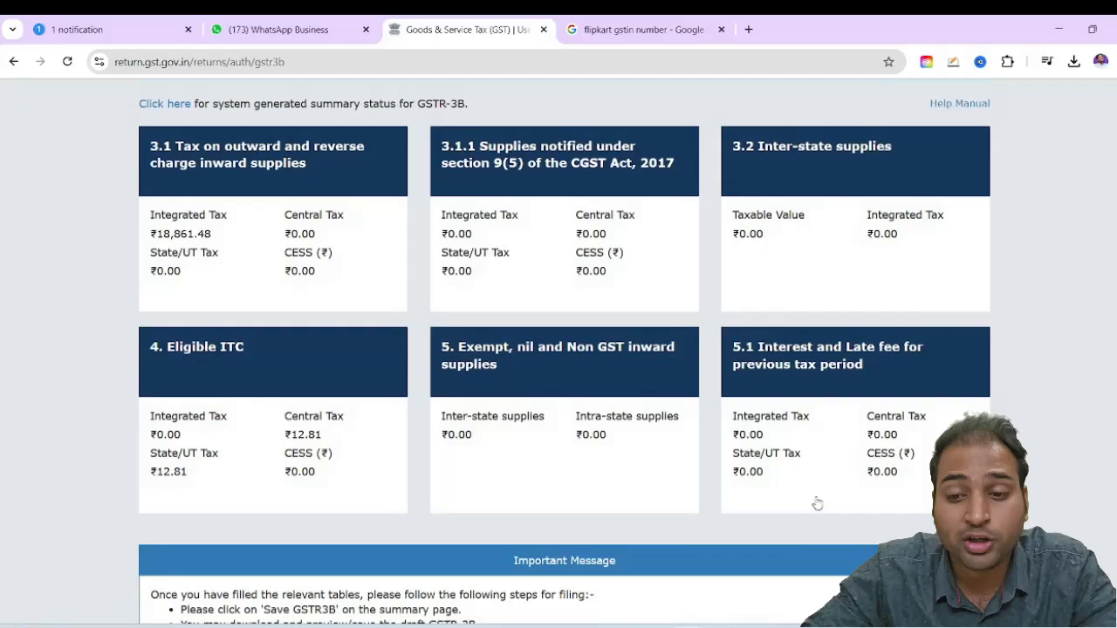
pyautogui.click(816, 503)
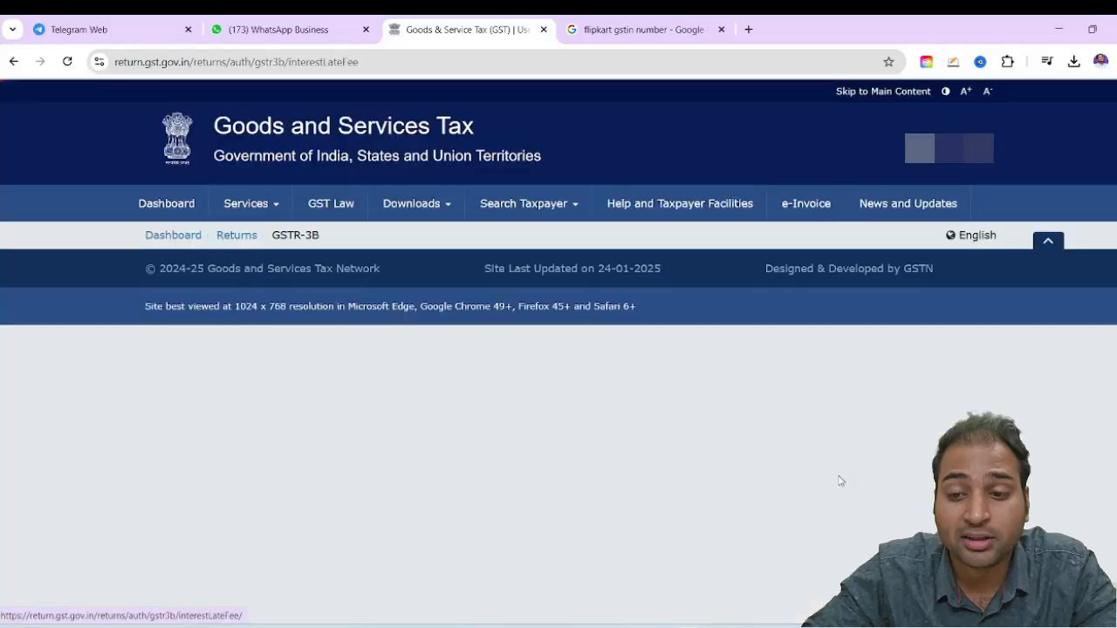
pyautogui.scroll(-2, 818, 505)
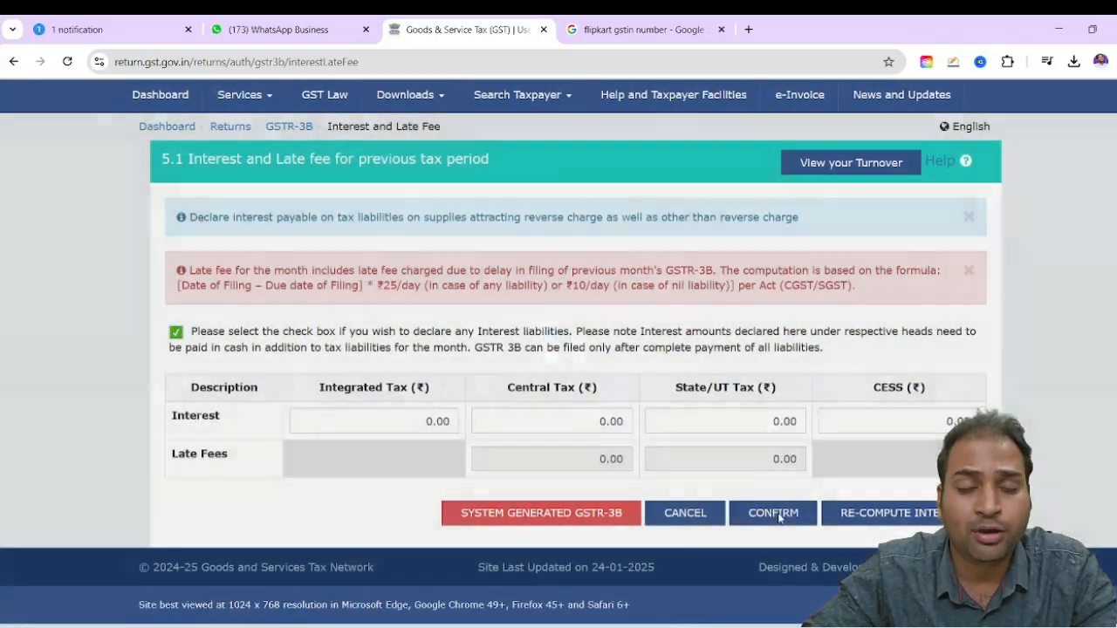
pyautogui.click(773, 513)
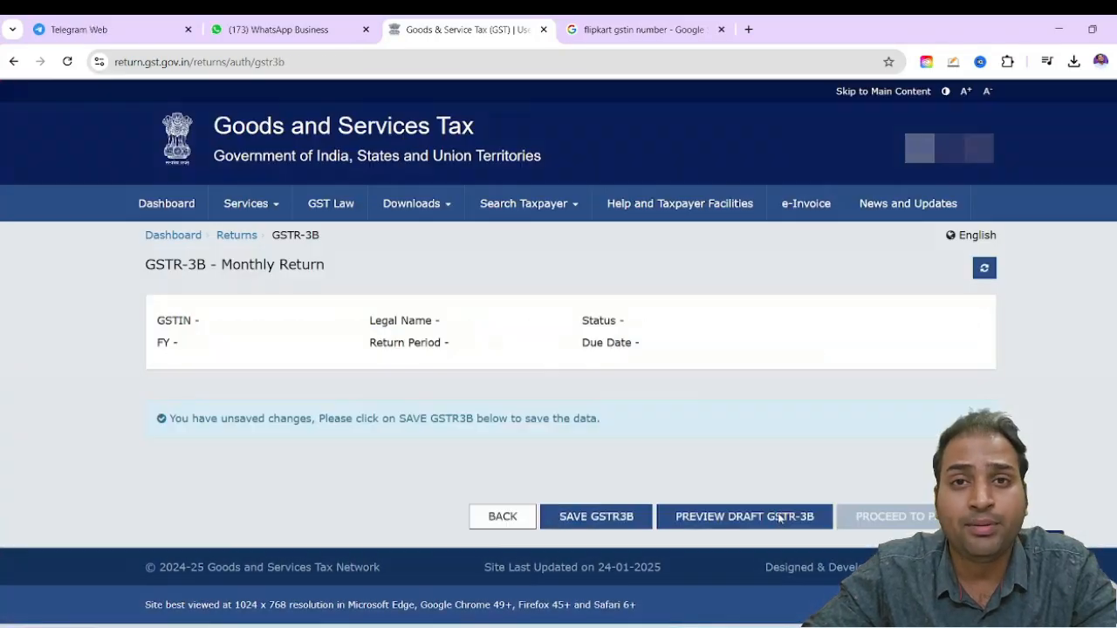
# Save the GSTR-3B data and proceed to payment
pyautogui.scroll(-6, 779, 518)
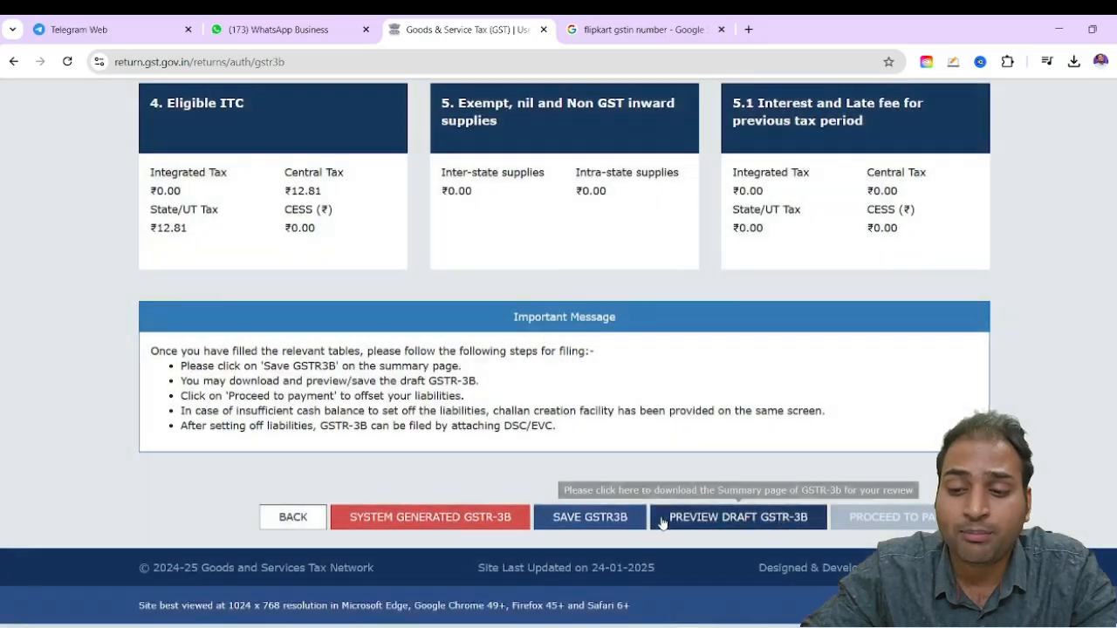
pyautogui.click(606, 532)
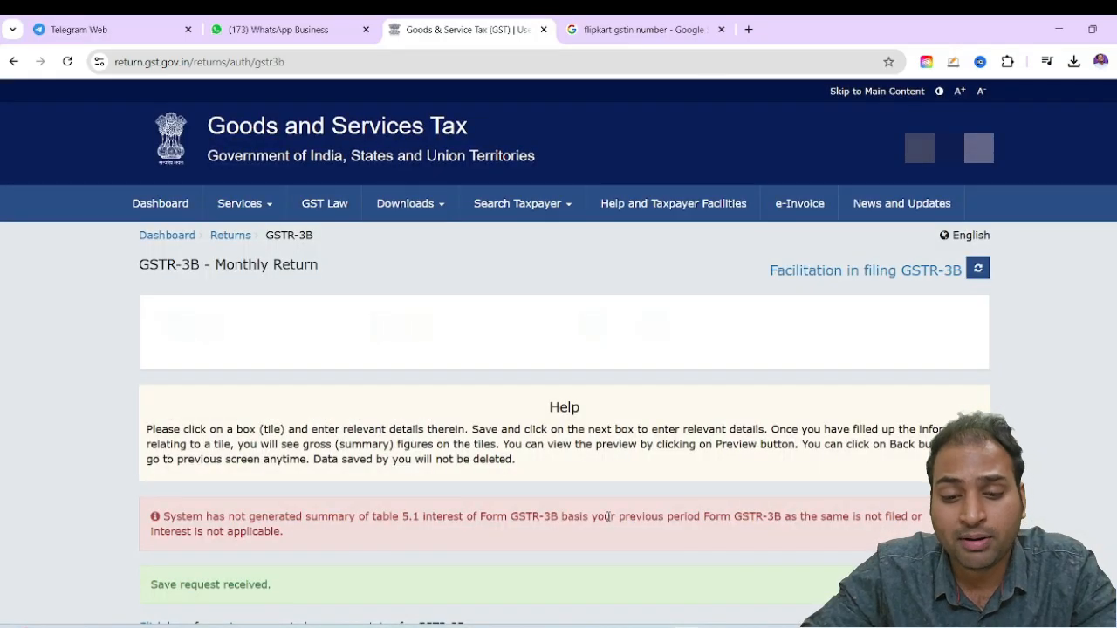
pyautogui.scroll(-8, 703, 450)
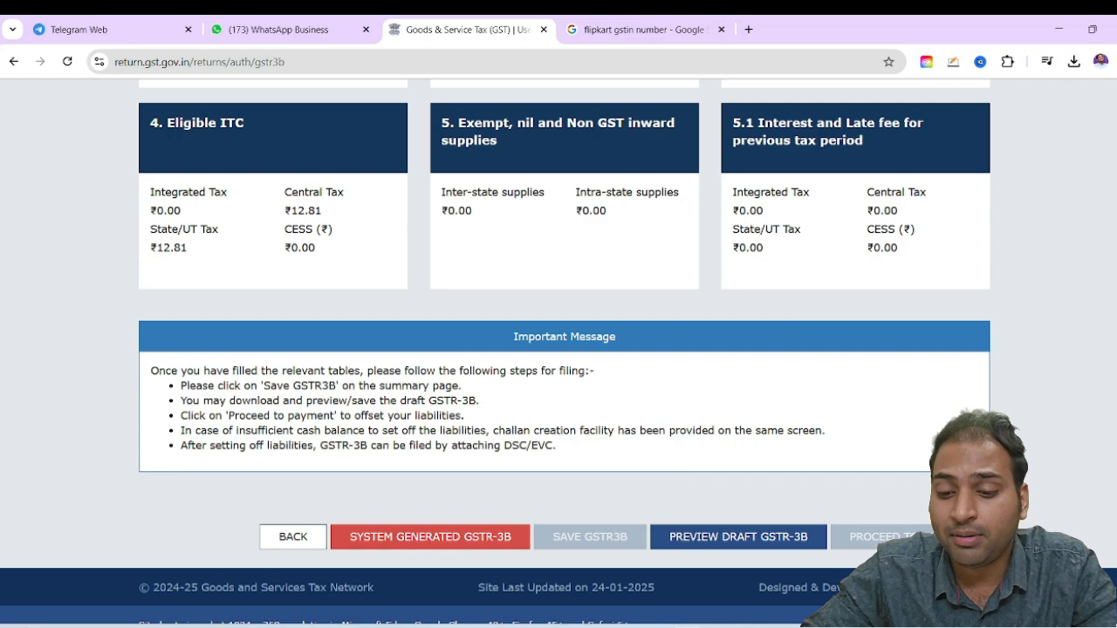
pyautogui.click(876, 536)
# Examine the payment table from net tax payable and ITC utilisation across to the additional cash required column
pyautogui.scroll(-4, 859, 499)
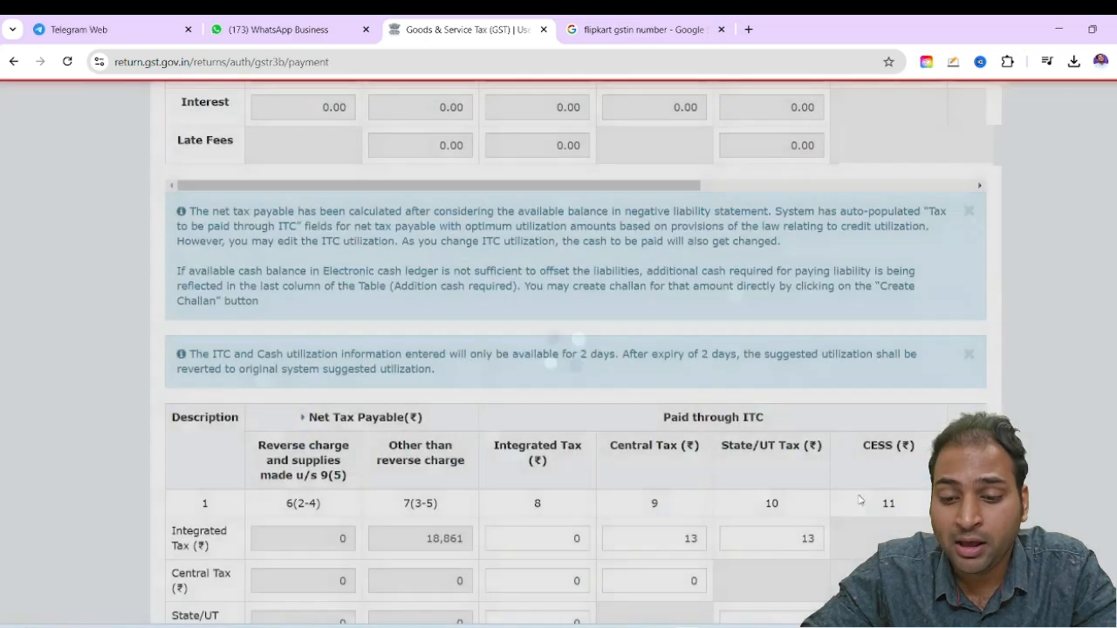
pyautogui.scroll(-3, 859, 499)
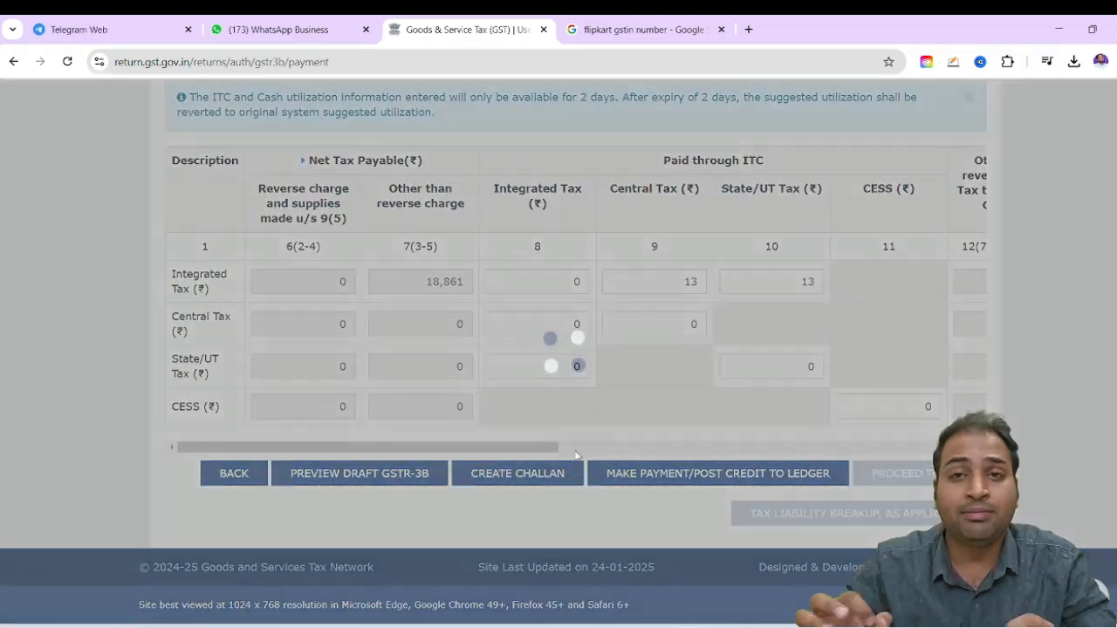
pyautogui.click(576, 447)
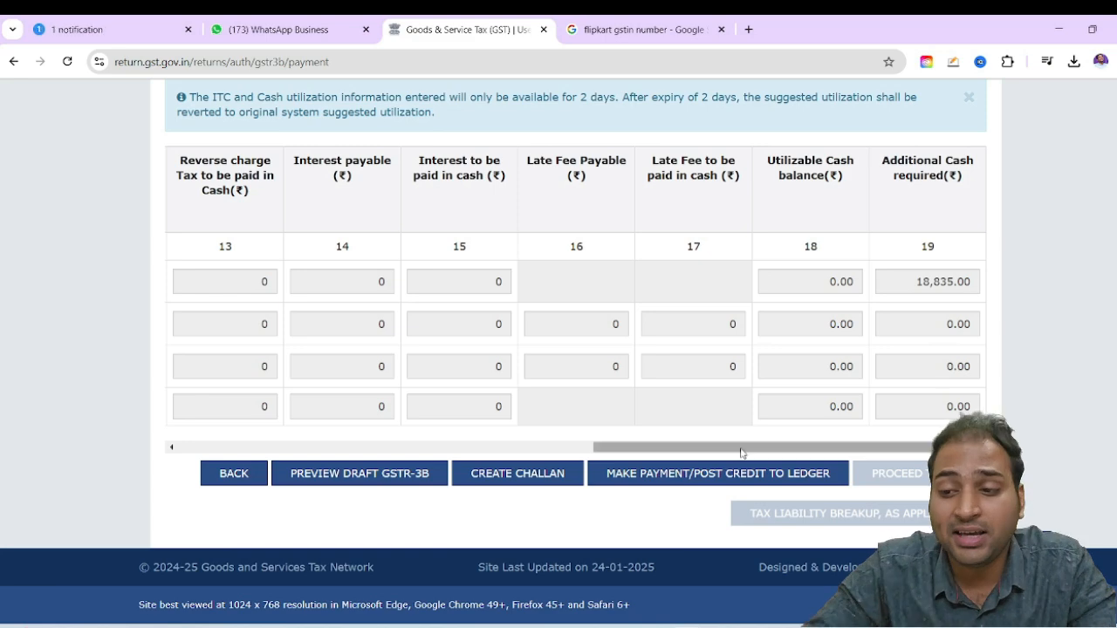
# Check the additional cash required and the cash ledger balances, and start a challan for the shortfall
pyautogui.moveTo(741, 452); pyautogui.dragTo(521, 346)
pyautogui.moveTo(674, 447); pyautogui.dragTo(912, 448)
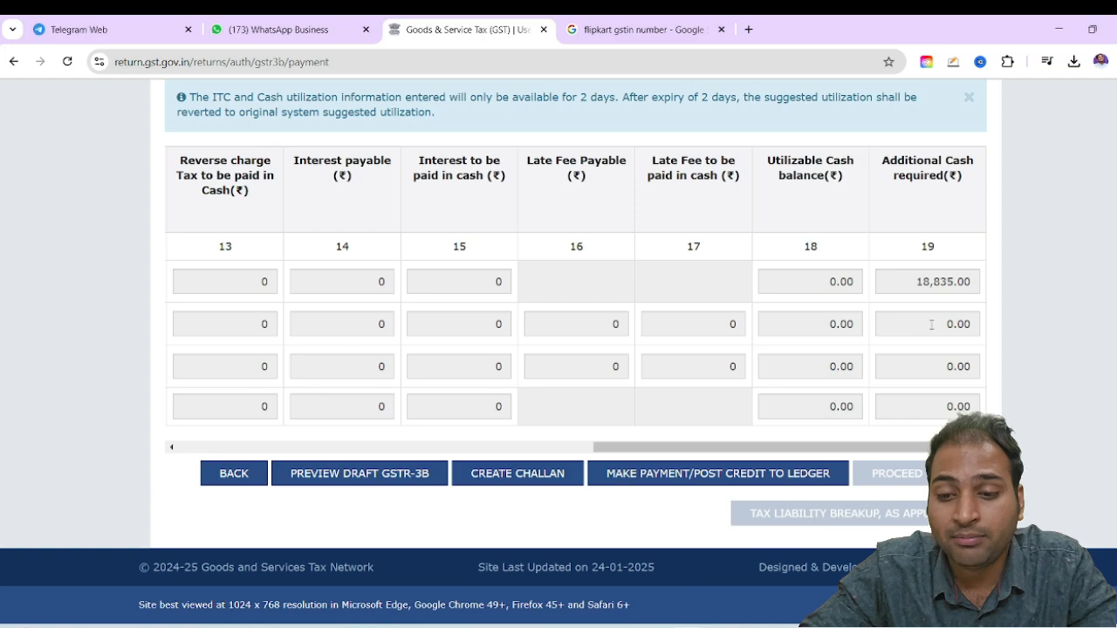
pyautogui.scroll(5, 793, 406)
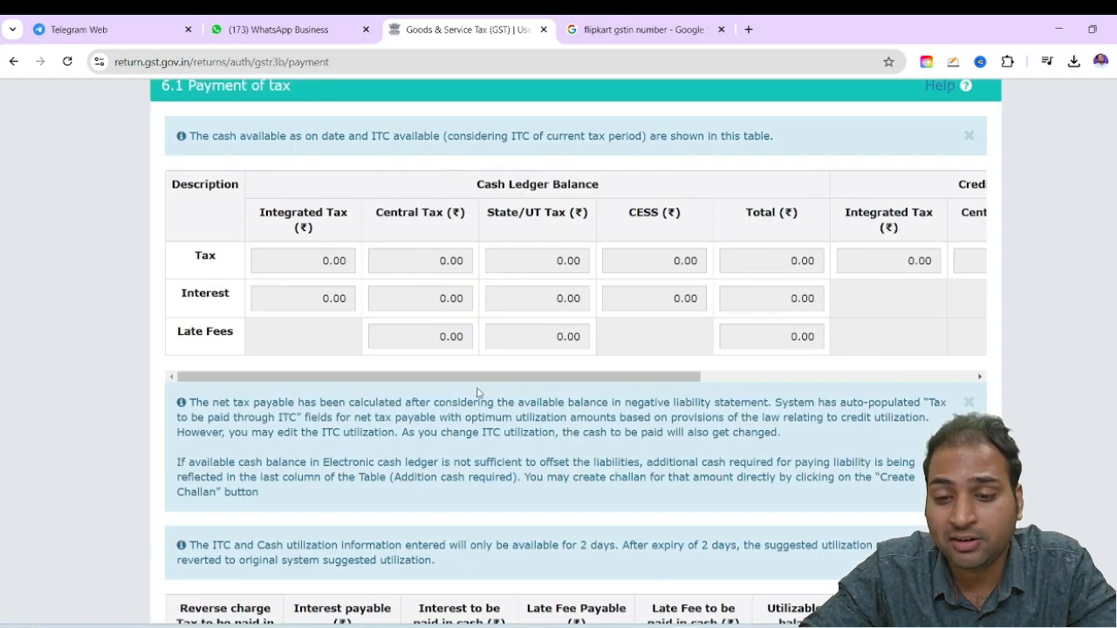
pyautogui.moveTo(479, 377); pyautogui.dragTo(792, 392)
pyautogui.scroll(-5, 535, 424)
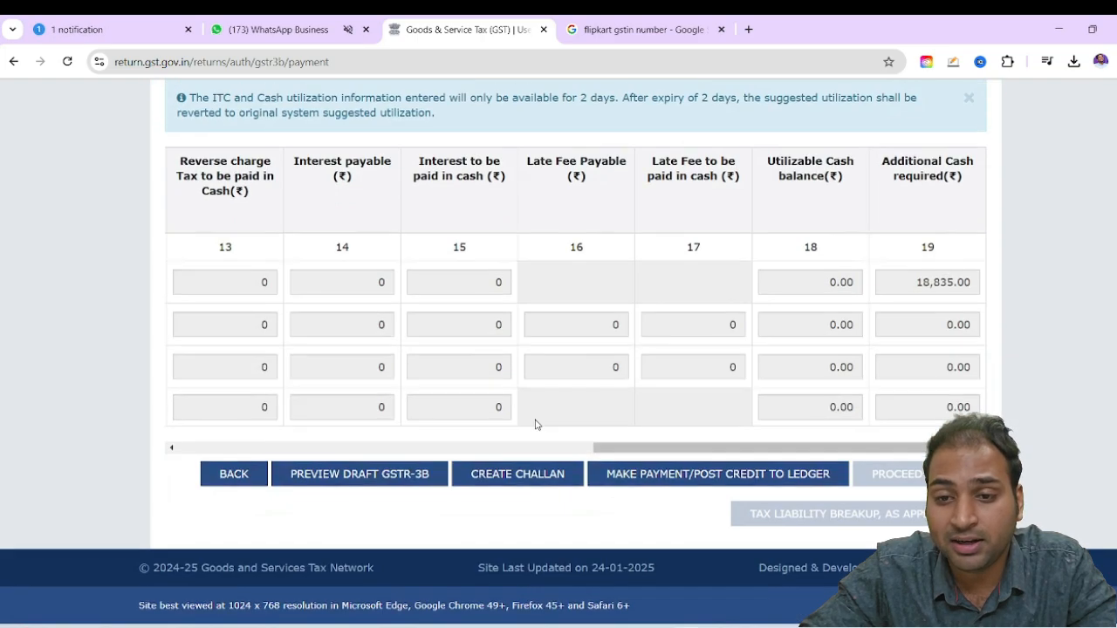
pyautogui.click(502, 474)
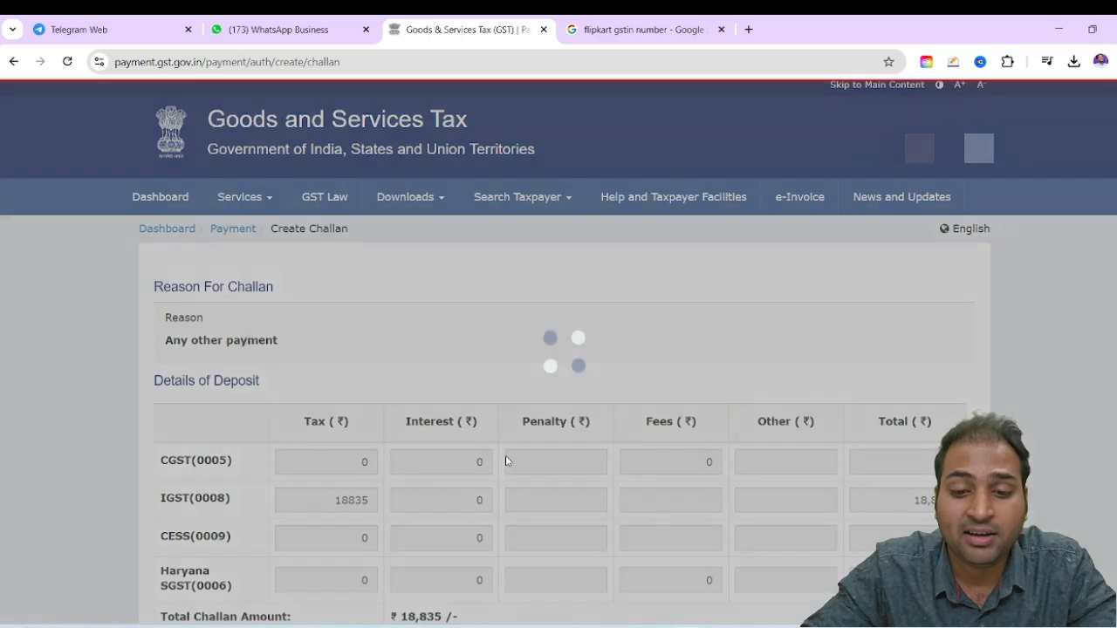
# Choose E-Payment as the challan's payment mode and generate the ₹18,835 challan
pyautogui.scroll(-4, 505, 461)
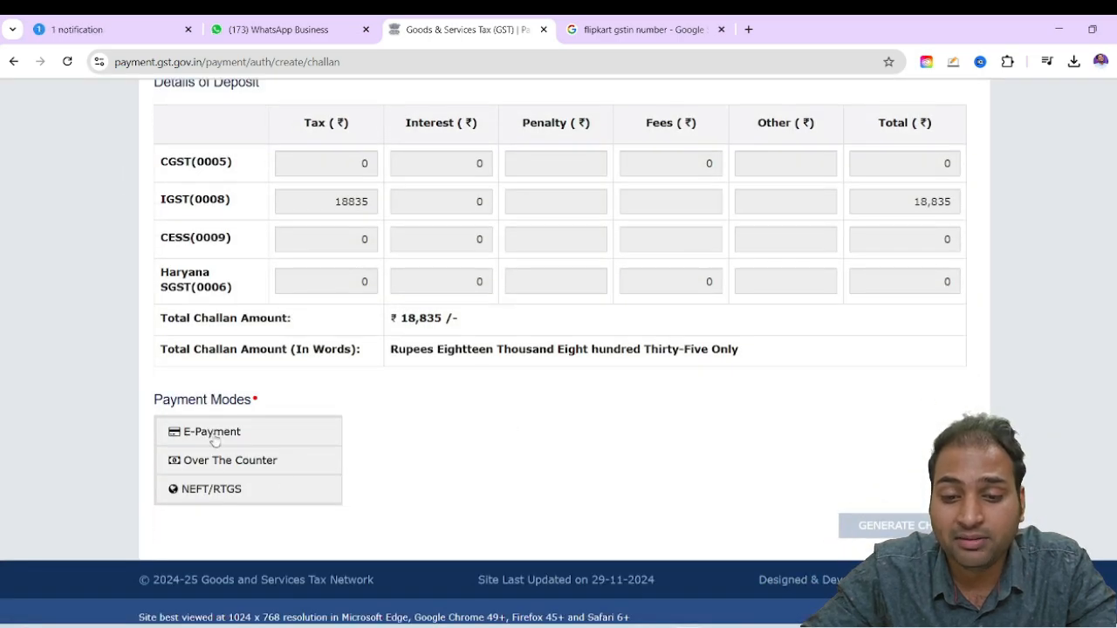
pyautogui.click(212, 433)
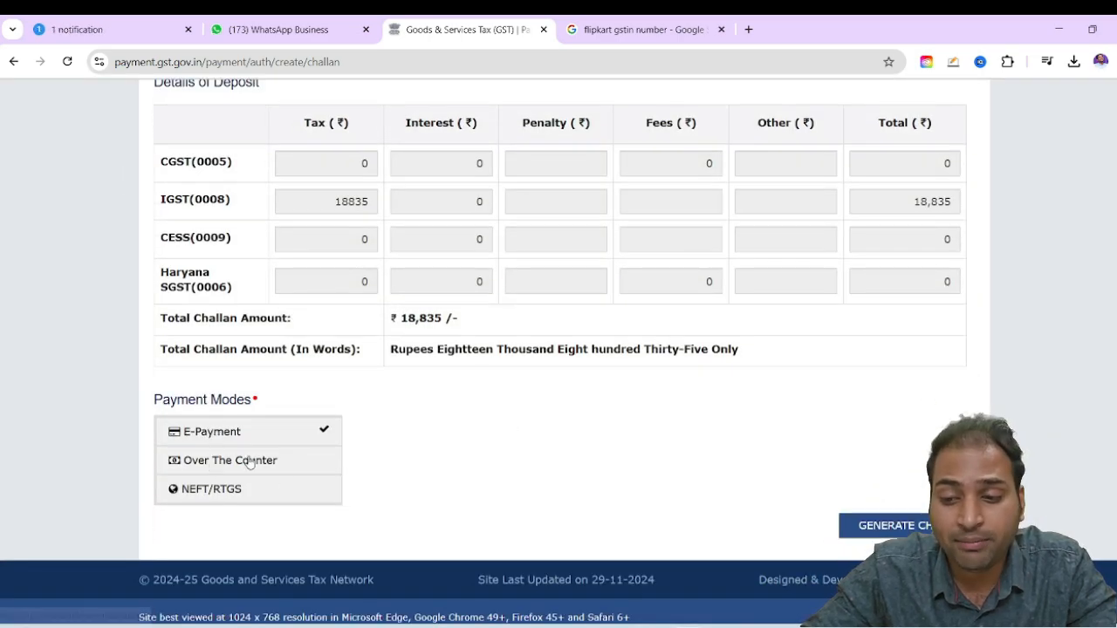
pyautogui.click(907, 532)
pyautogui.scroll(-8, 870, 506)
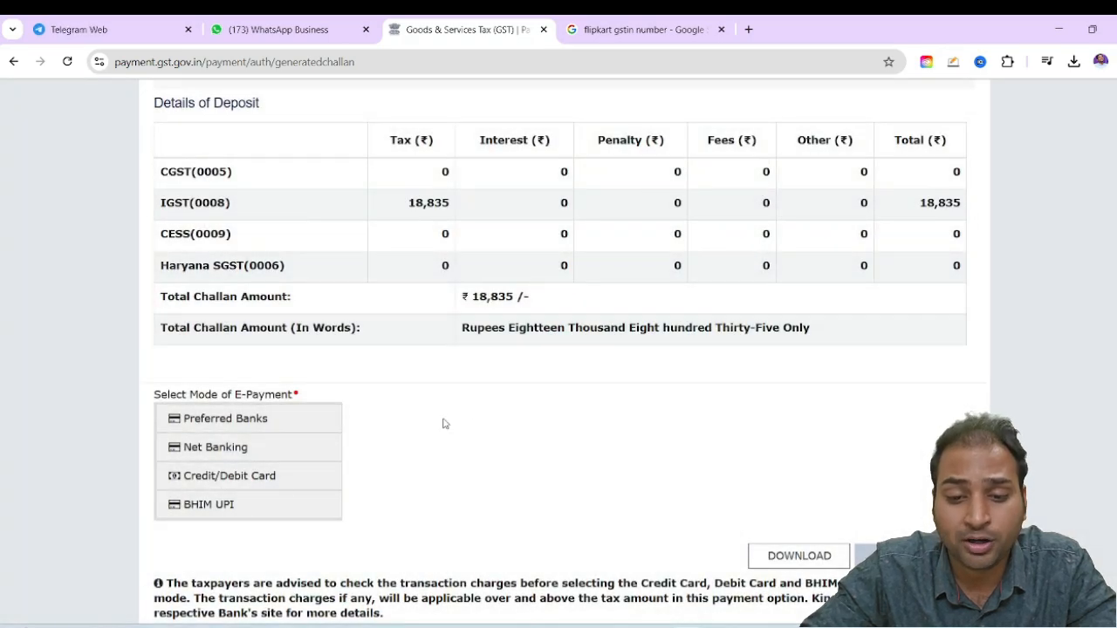
# Pay the challan by BHIM UPI through HDFC Bank, agreeing to the terms and skipping the acknowledgement contact details
pyautogui.click(247, 514)
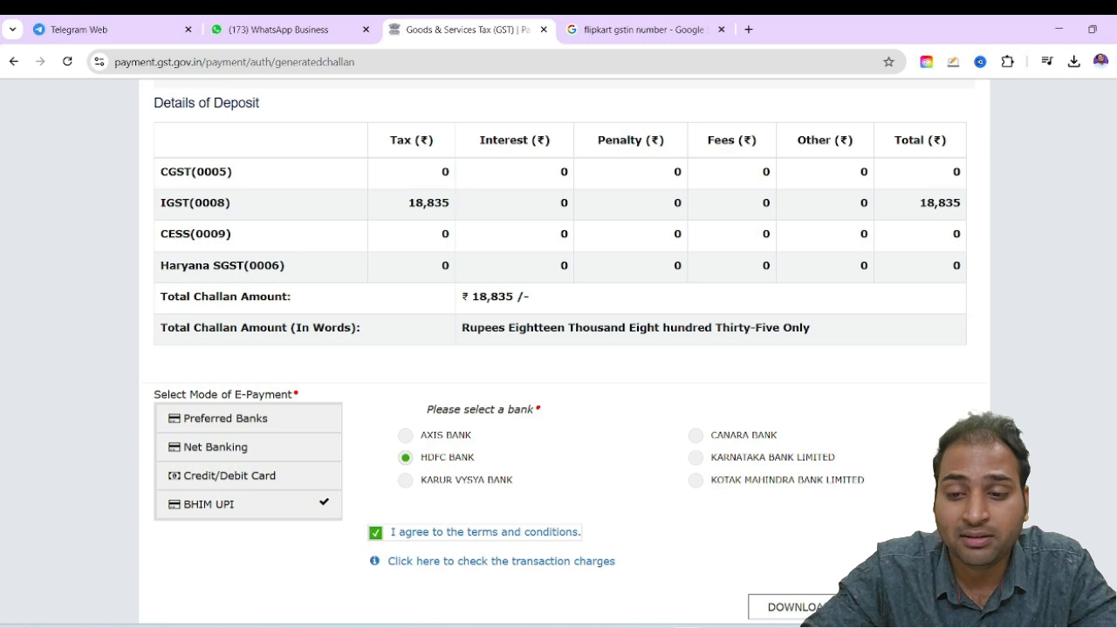
pyautogui.click(907, 608)
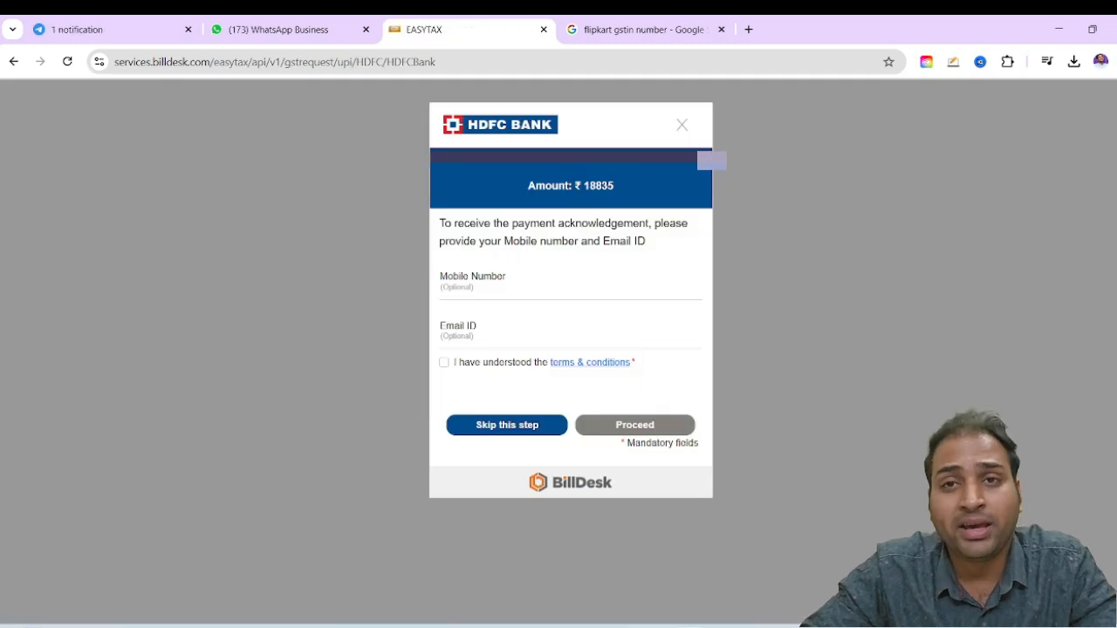
pyautogui.click(531, 433)
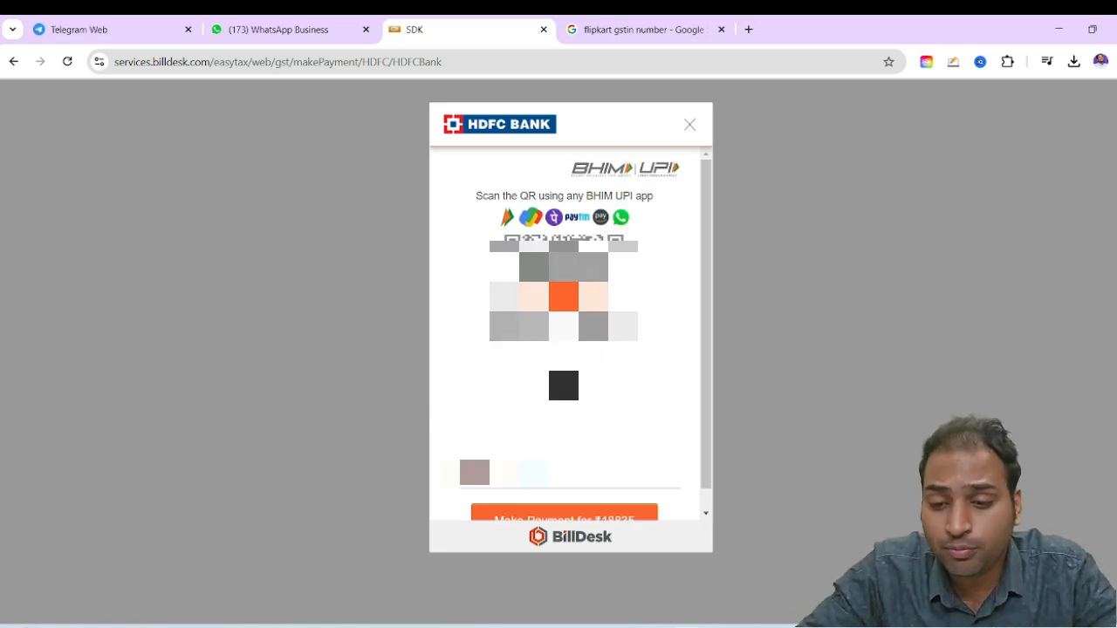
pyautogui.press('capslock')
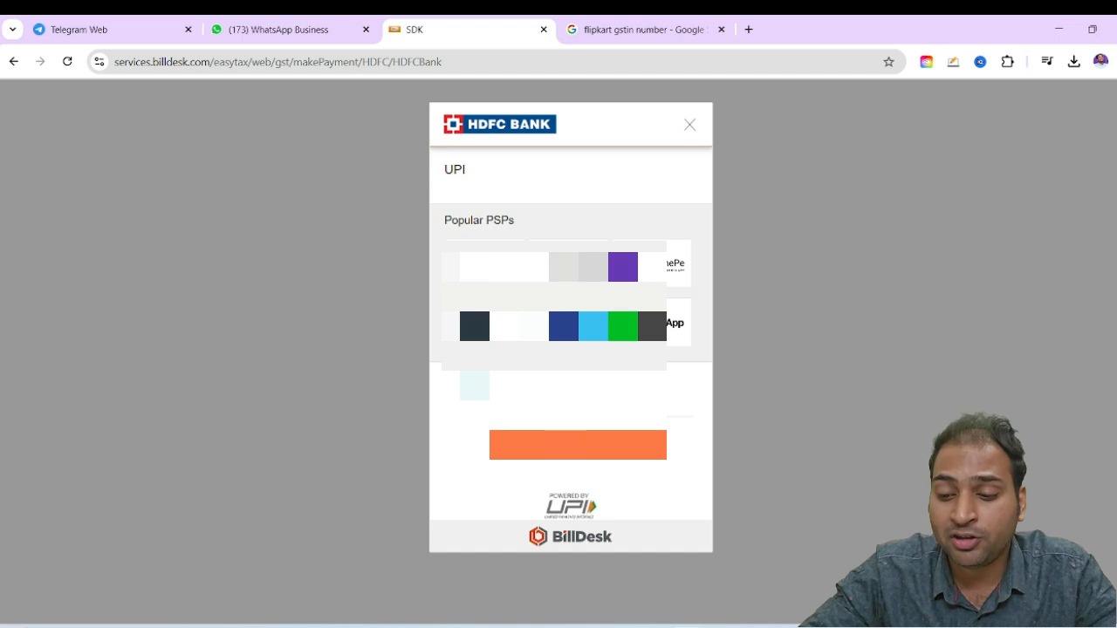
pyautogui.click(554, 450)
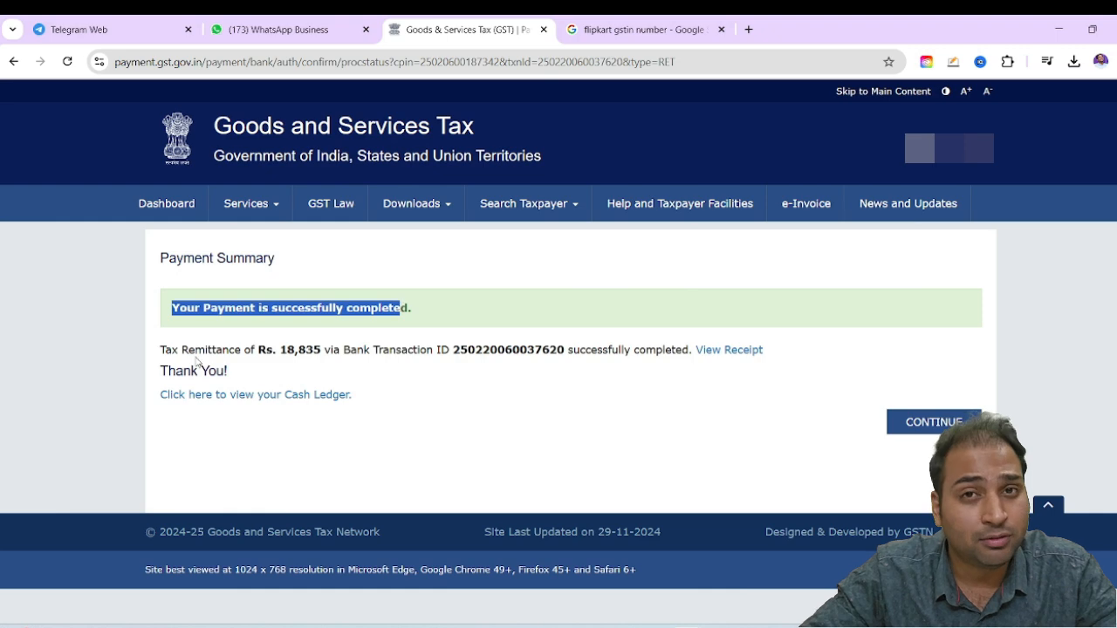
# Open the receipt of the completed tax payment and download it
pyautogui.moveTo(196, 351); pyautogui.dragTo(160, 350)
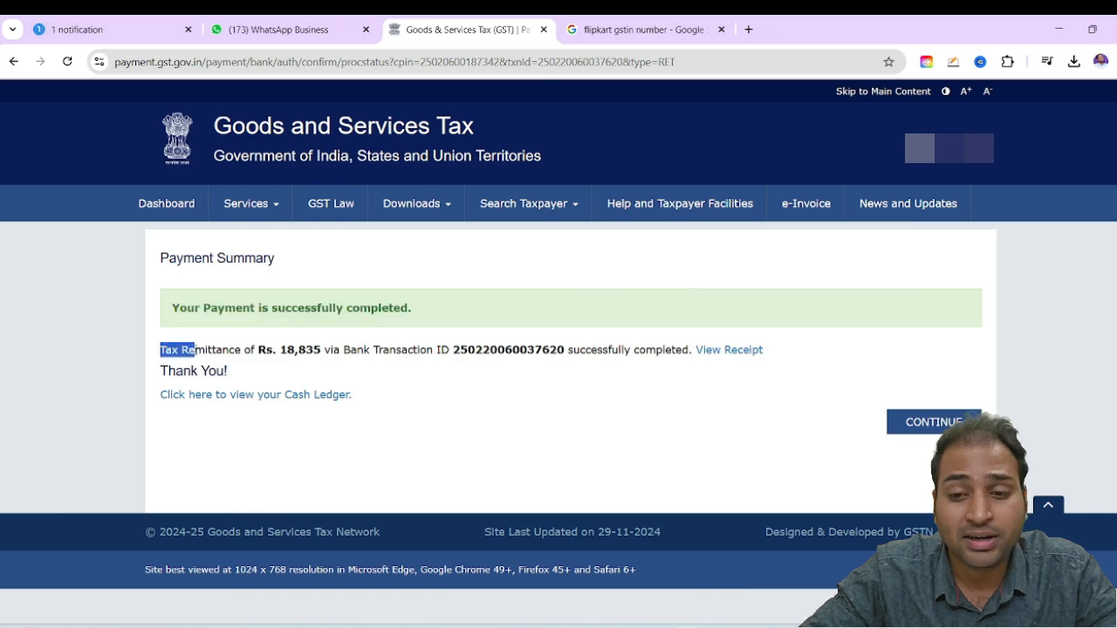
pyautogui.click(728, 351)
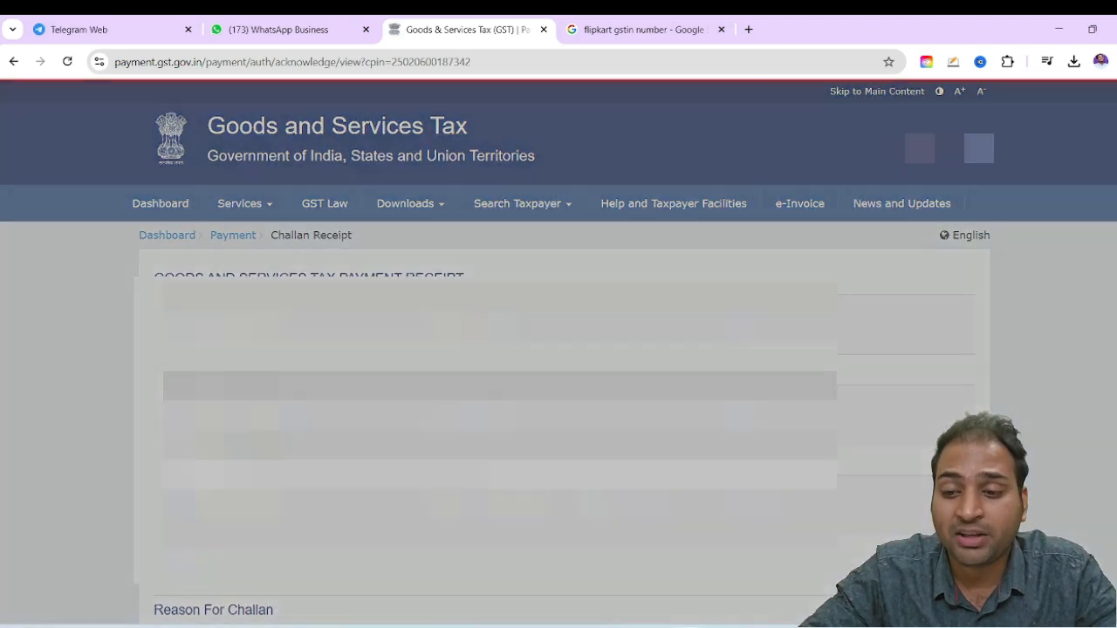
pyautogui.scroll(-7, 780, 381)
pyautogui.click(911, 517)
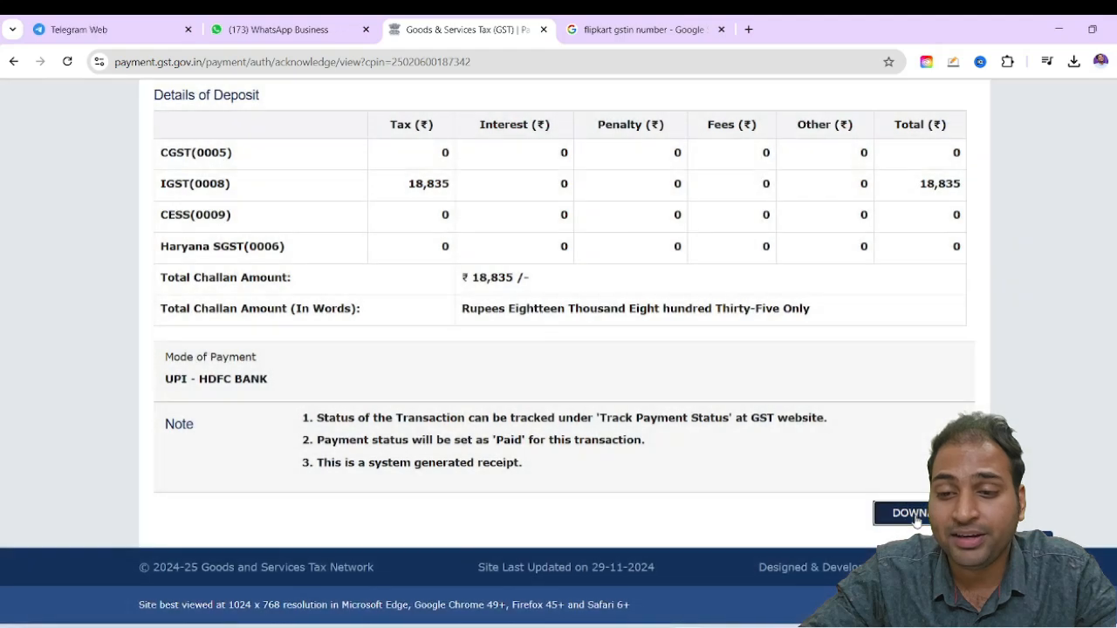
# Open the downloaded GST-Challan Receipt PDF, look through it and return to the GST portal page
pyautogui.click(943, 94)
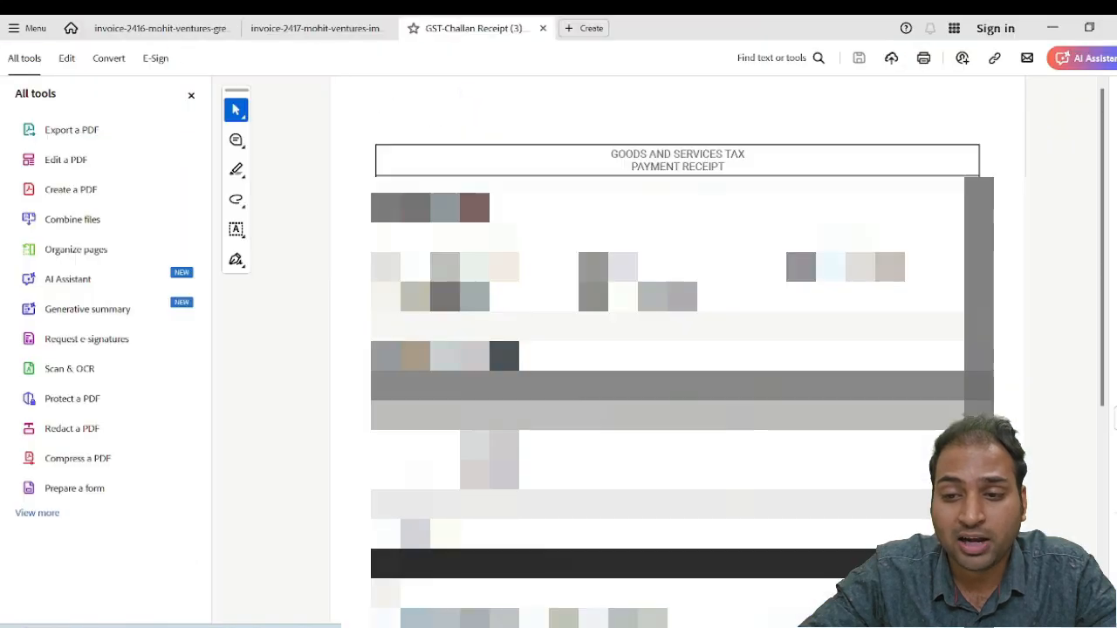
pyautogui.scroll(-3, 667, 349)
pyautogui.scroll(1, 668, 349)
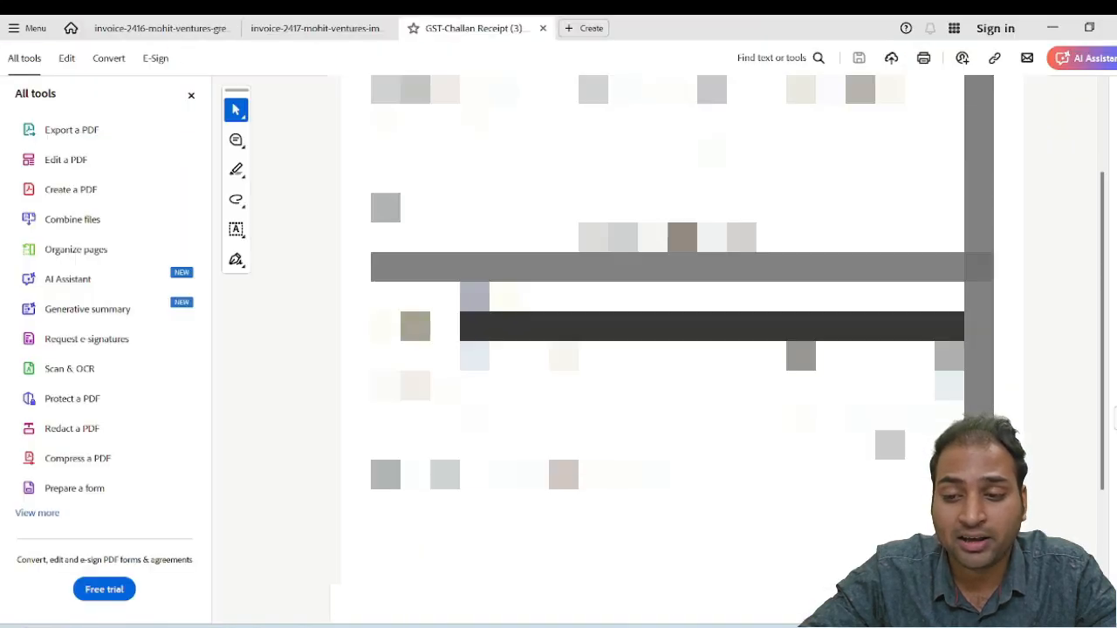
pyautogui.hotkey('alt', 'Tab')
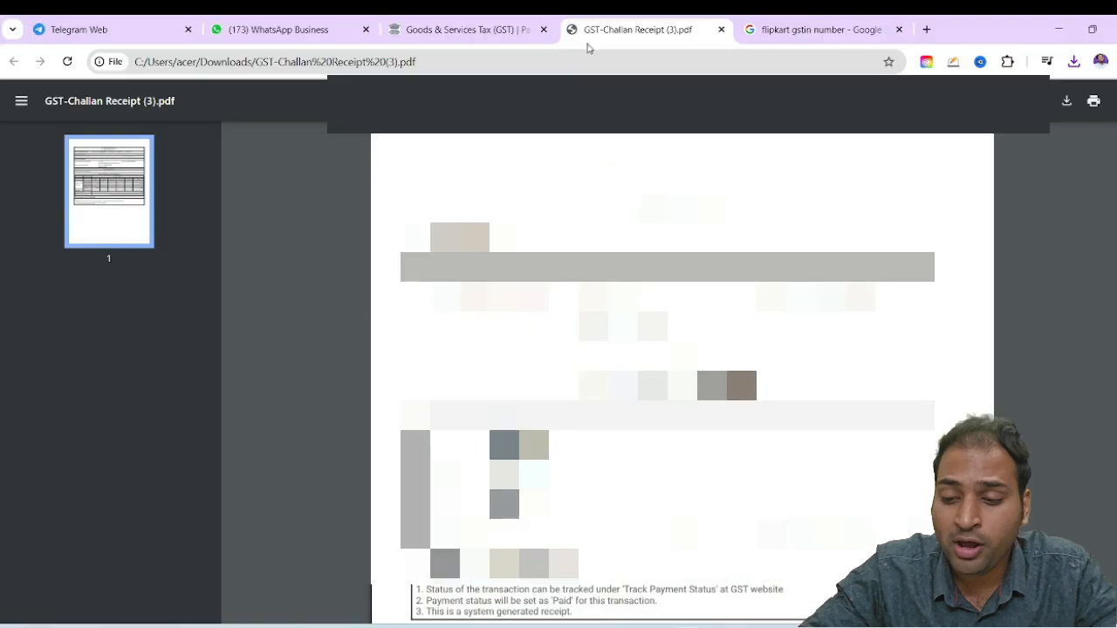
pyautogui.click(467, 29)
# Go to the returns dashboard and search the returns for 2024-25, Quarter 4 (Jan - Mar), January
pyautogui.scroll(7, 731, 495)
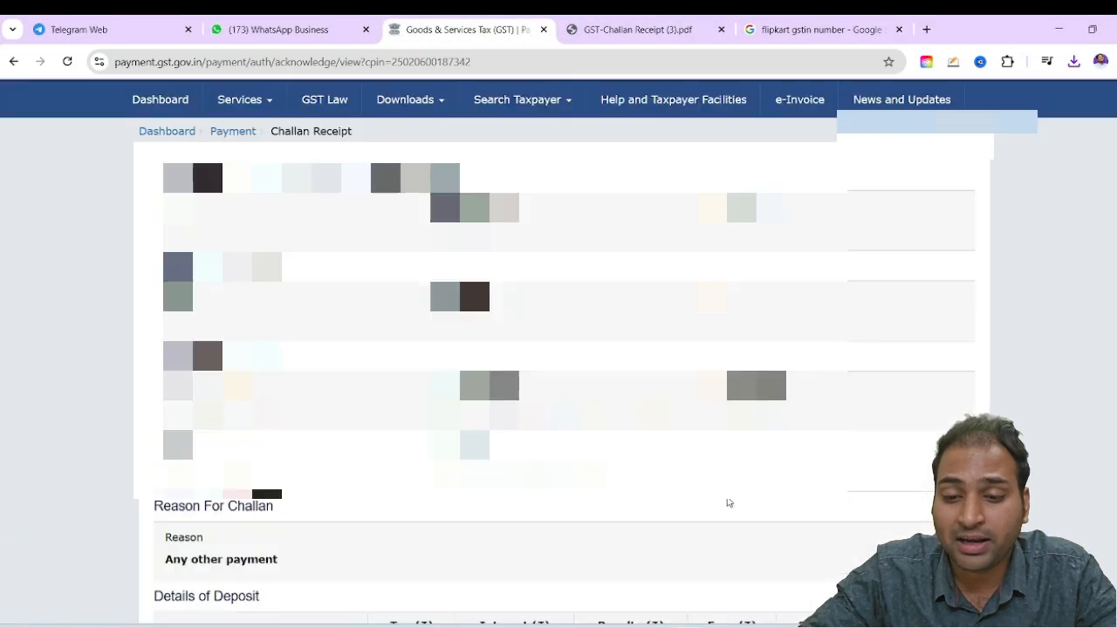
pyautogui.click(221, 205)
pyautogui.click(281, 241)
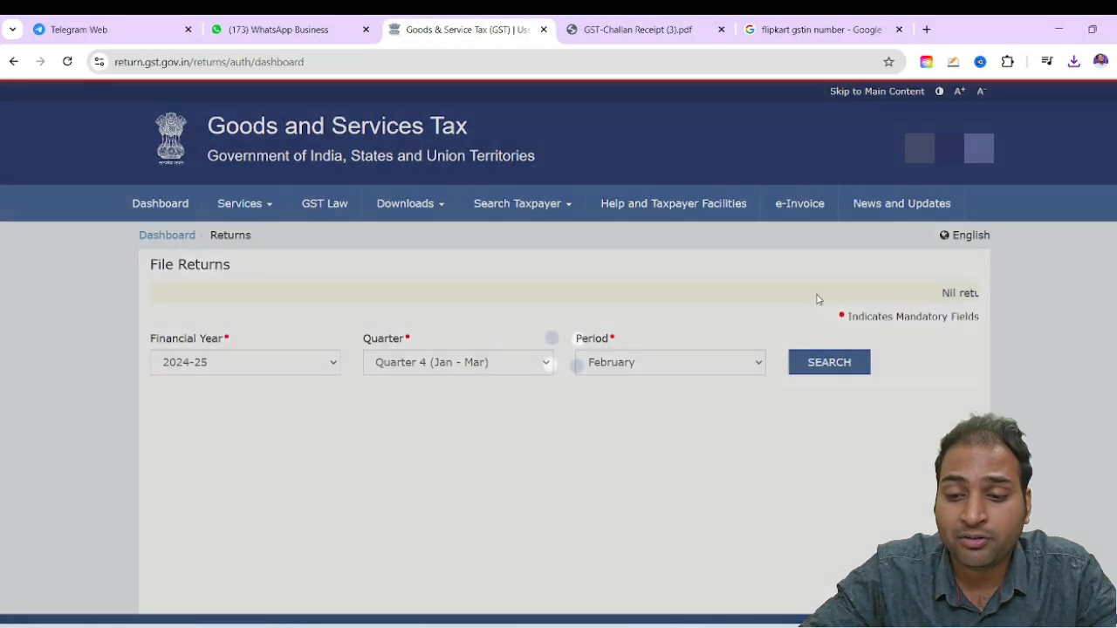
pyautogui.click(643, 359)
pyautogui.click(608, 384)
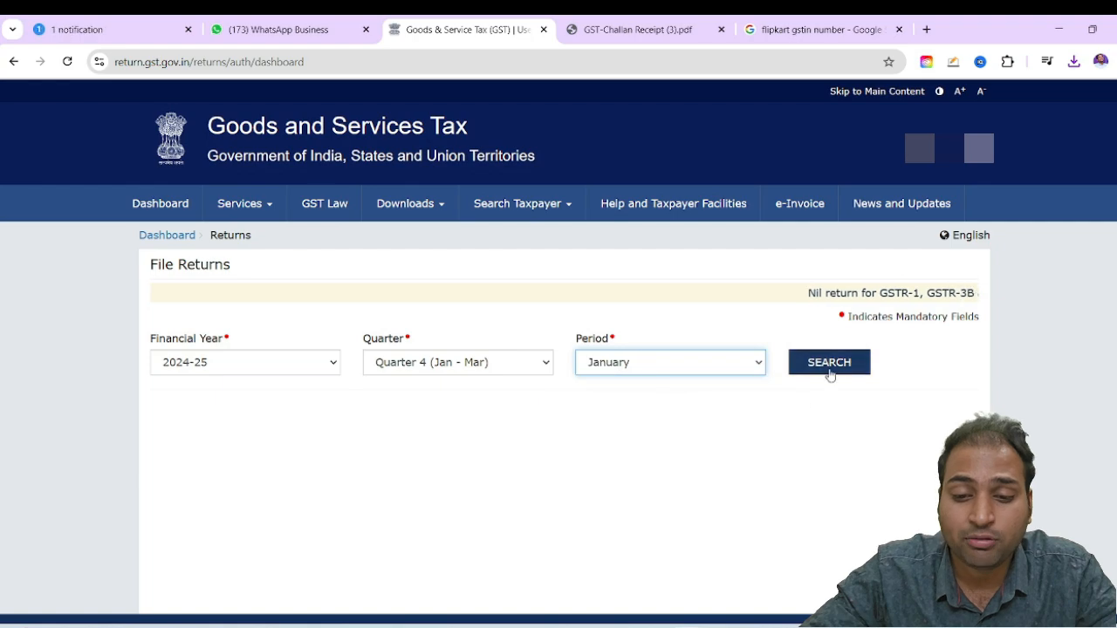
pyautogui.click(825, 369)
# Open the monthly return GSTR-3B for online preparation and close its system generated summary
pyautogui.scroll(-4, 598, 384)
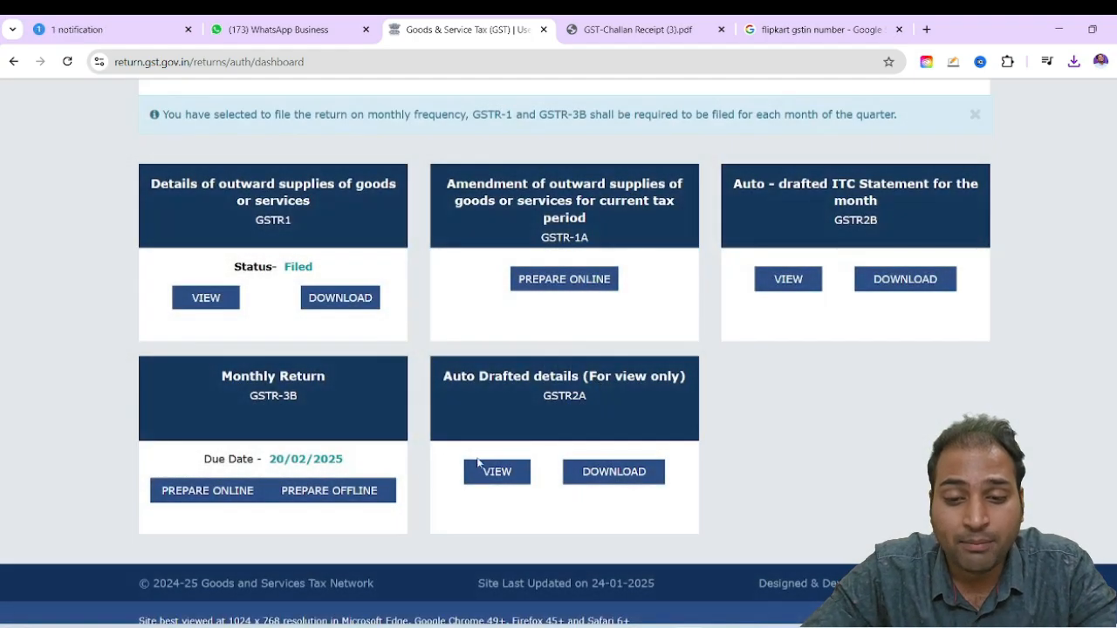
pyautogui.click(218, 493)
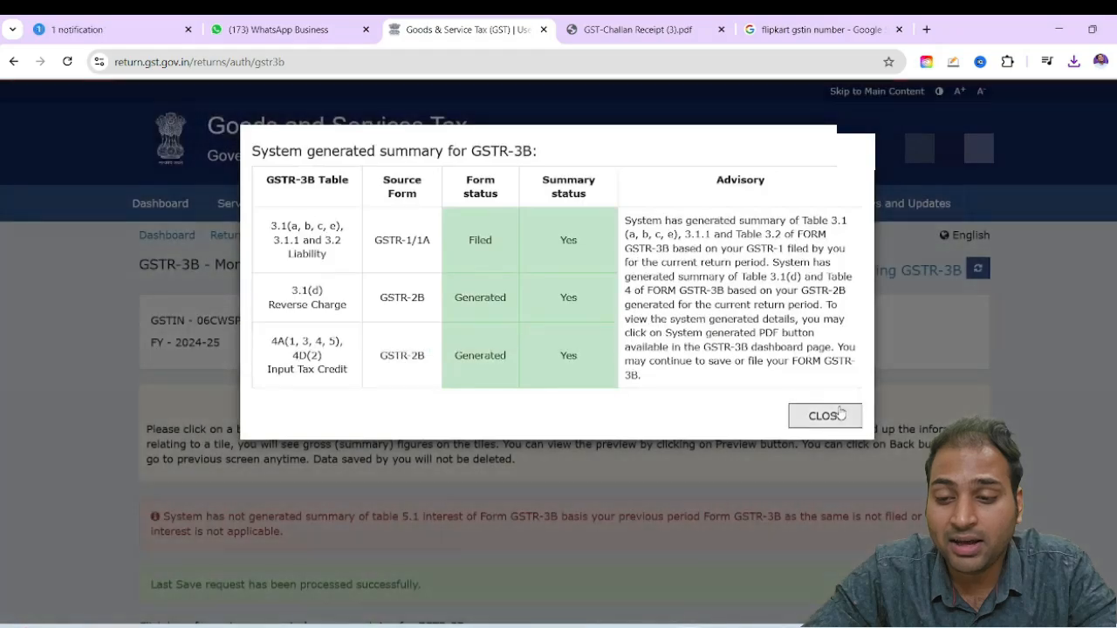
pyautogui.click(840, 416)
# Try to proceed to payment, dismiss the prompt and save the GSTR-3B data again
pyautogui.scroll(-10, 666, 407)
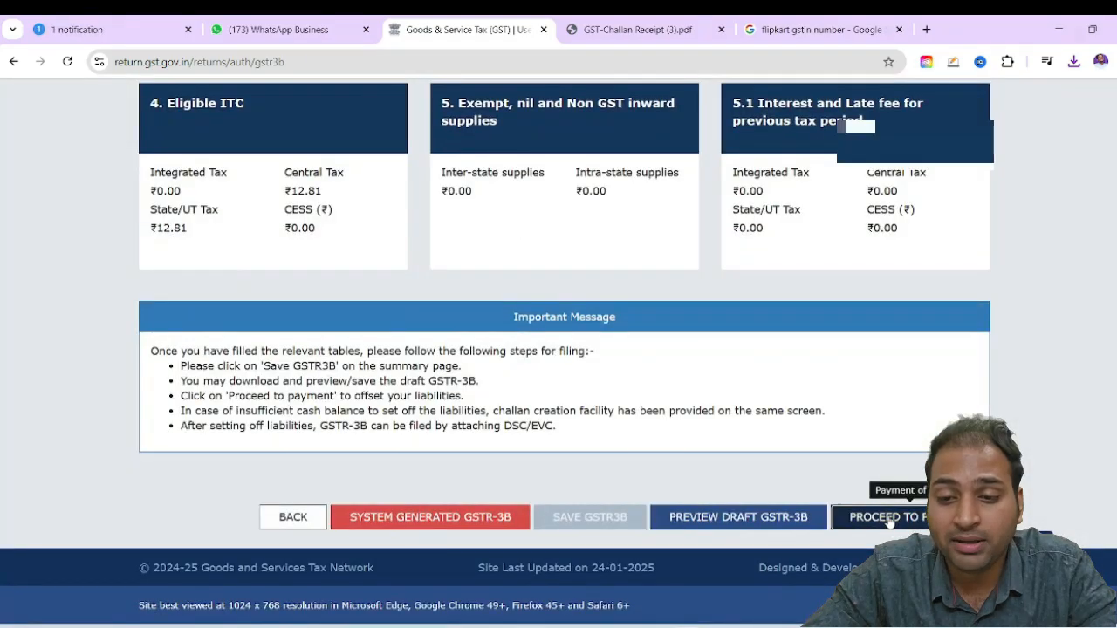
pyautogui.click(888, 516)
pyautogui.click(561, 324)
pyautogui.scroll(-1, 690, 375)
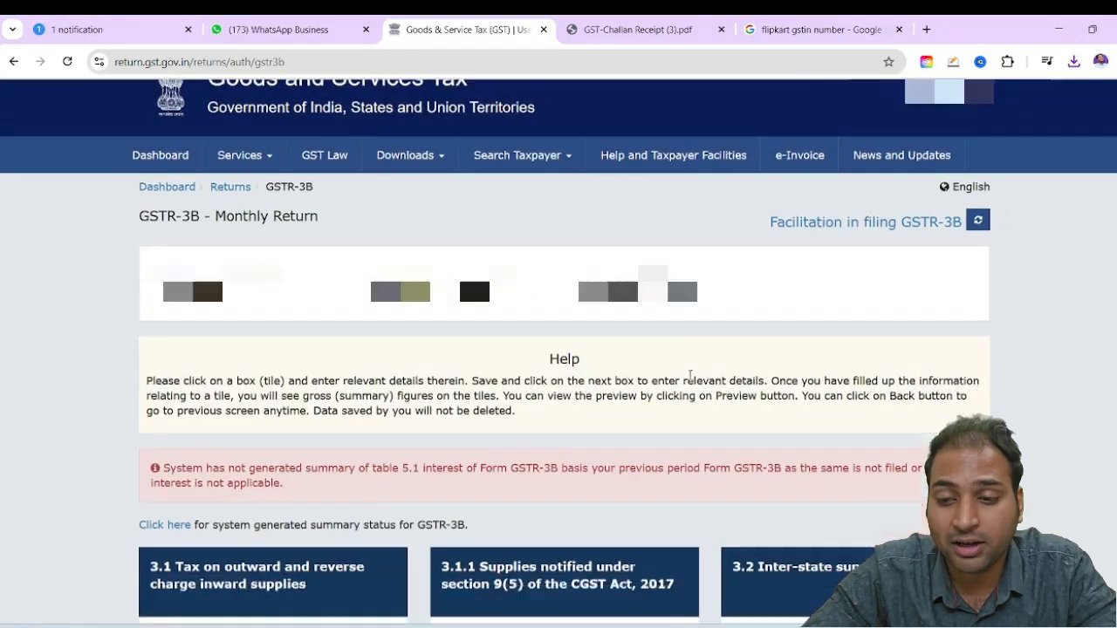
pyautogui.scroll(-10, 690, 375)
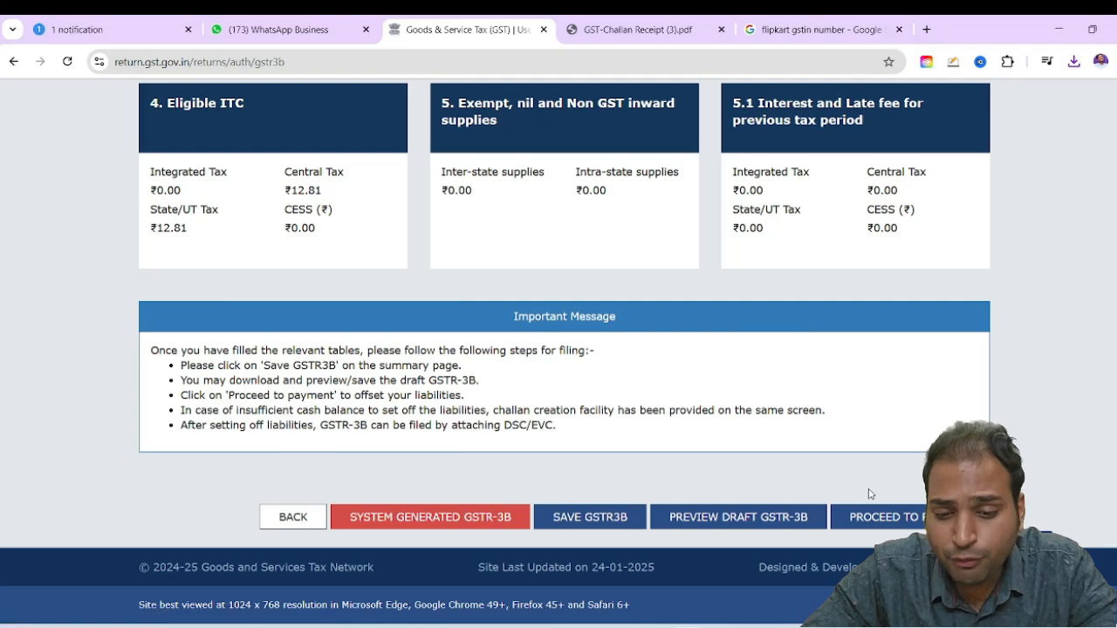
pyautogui.click(642, 514)
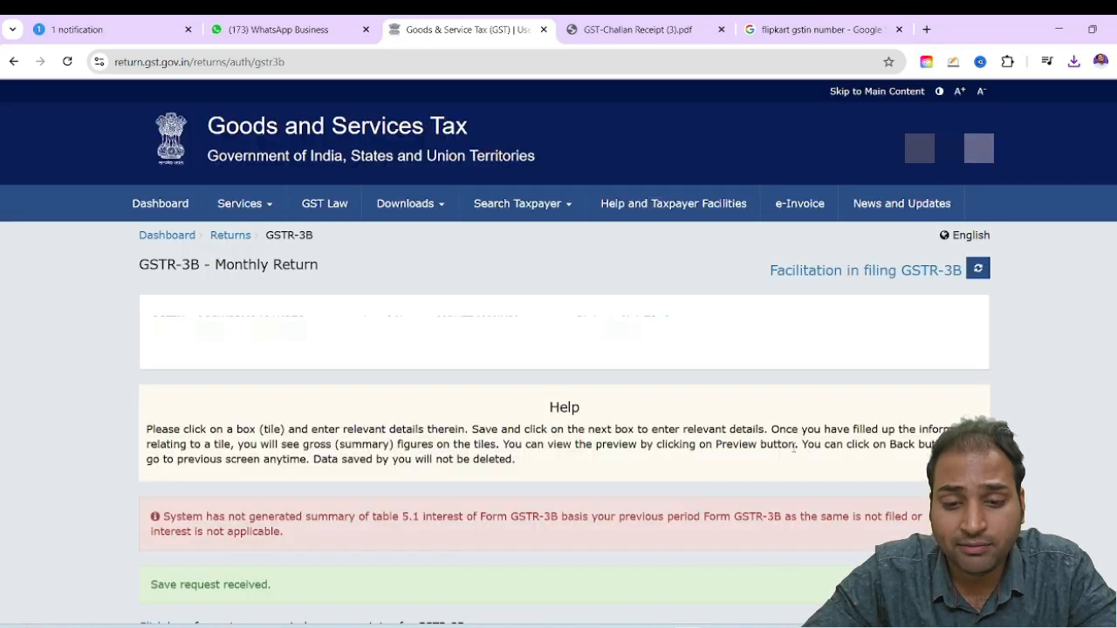
# Proceed to the tax payment page and check the payment table across to the utilizable cash balance
pyautogui.scroll(-2, 792, 446)
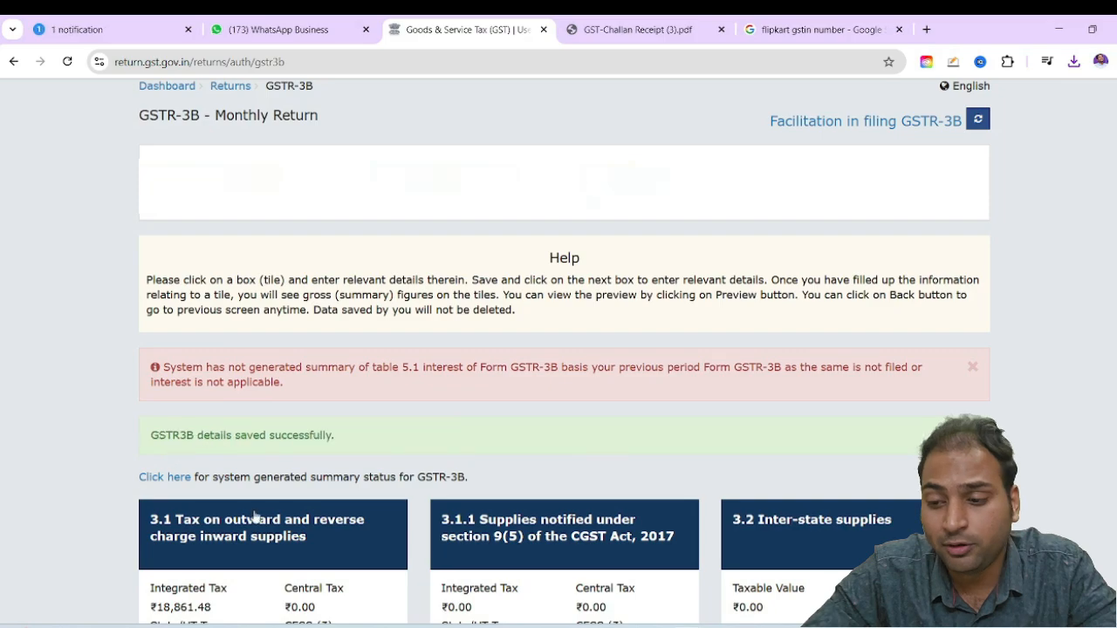
pyautogui.scroll(-8, 873, 489)
pyautogui.click(890, 515)
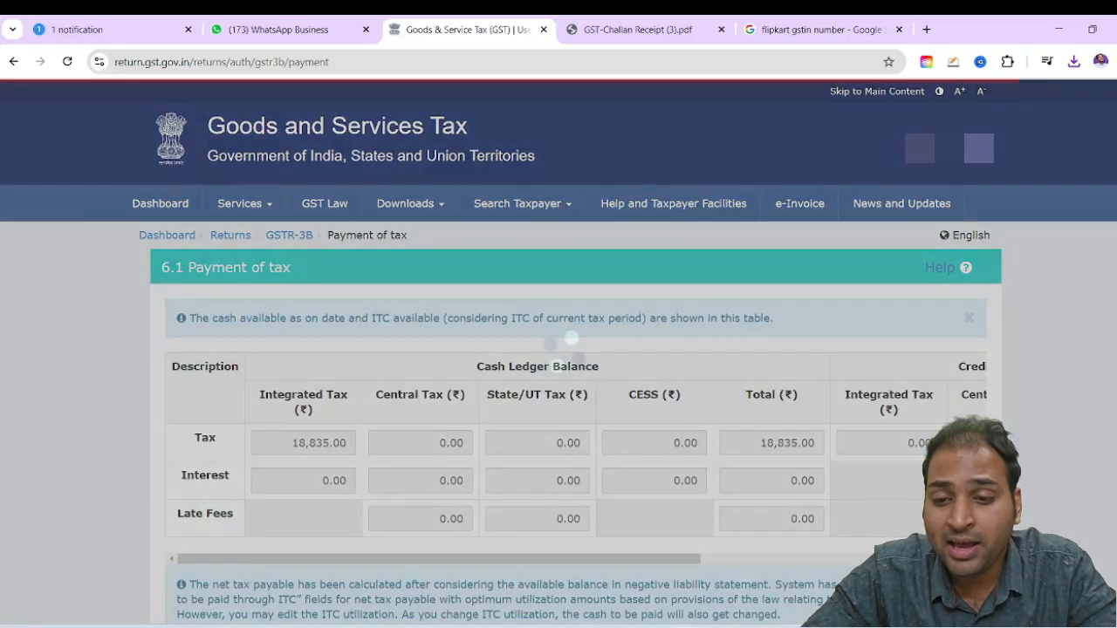
pyautogui.scroll(-8, 740, 404)
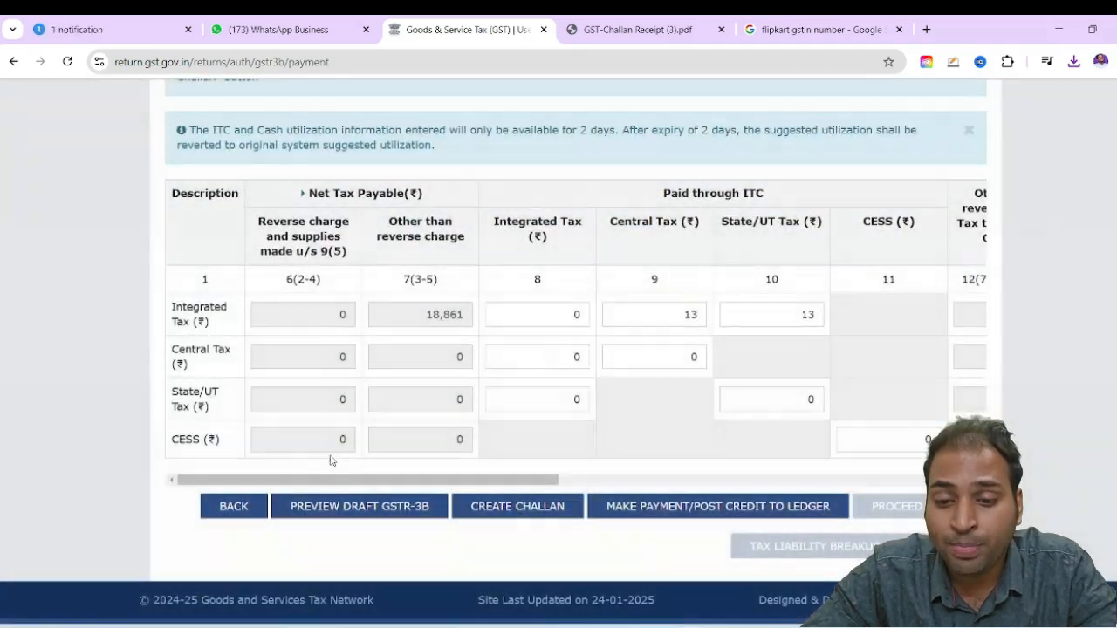
pyautogui.moveTo(332, 480); pyautogui.dragTo(598, 491)
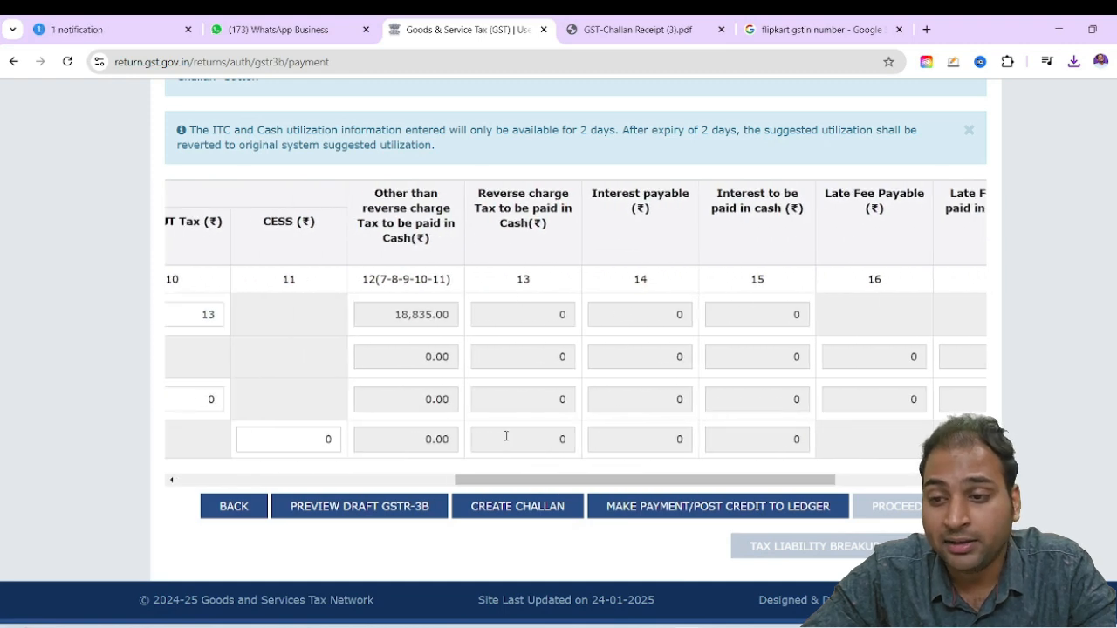
pyautogui.moveTo(517, 480); pyautogui.dragTo(657, 481)
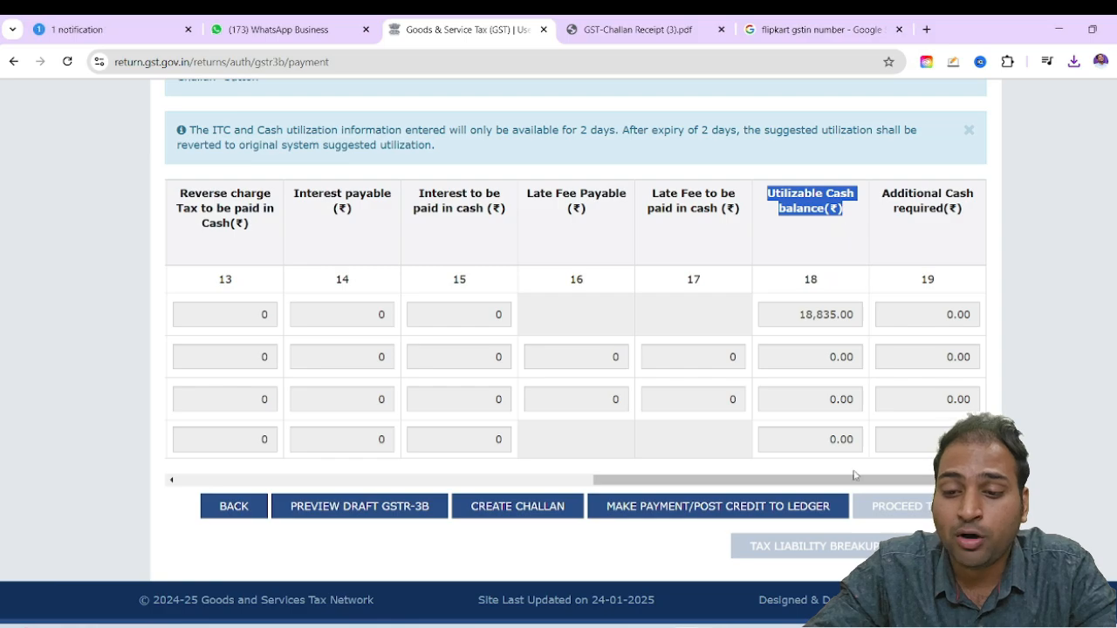
# Make the payment and post credit to the ledger, agreeing to offset the liability and closing the confirmation
pyautogui.click(742, 505)
pyautogui.click(625, 398)
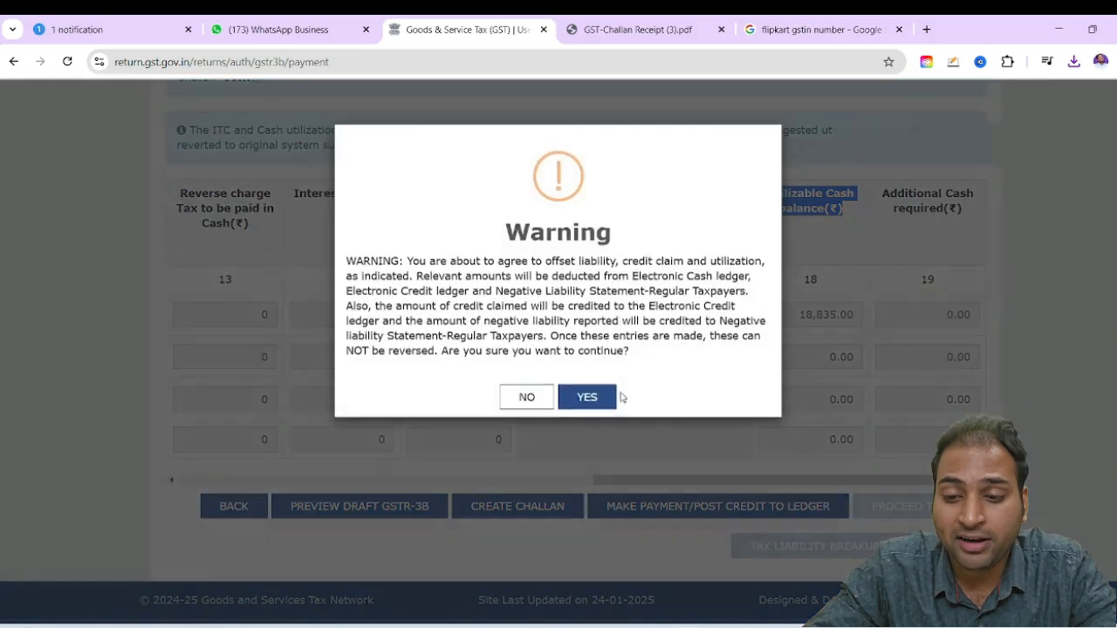
pyautogui.click(588, 396)
pyautogui.click(566, 316)
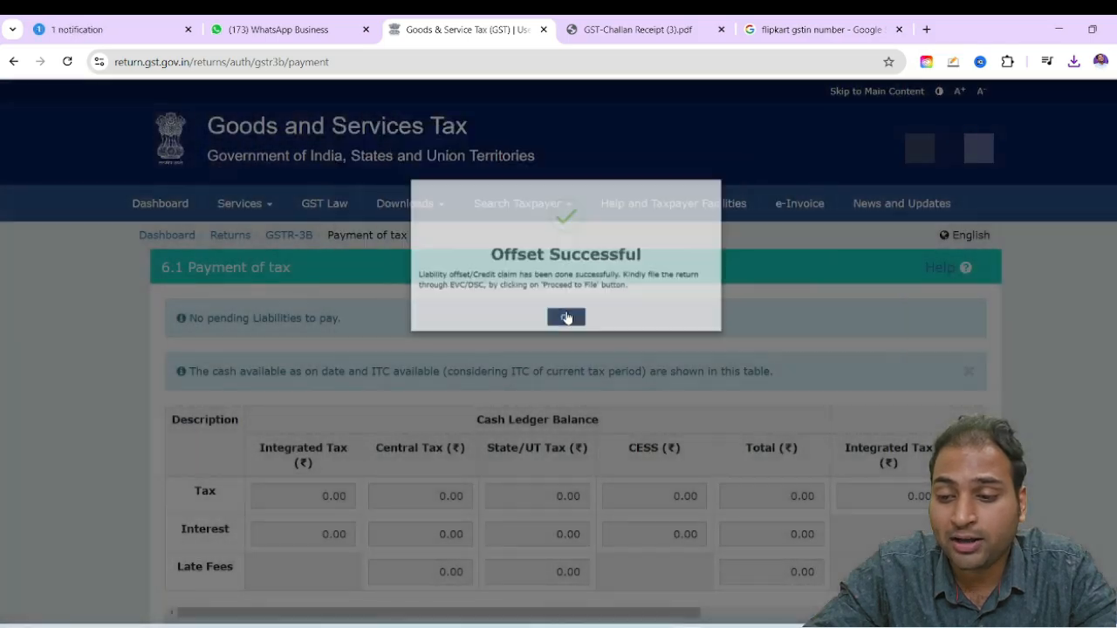
pyautogui.scroll(-10, 838, 324)
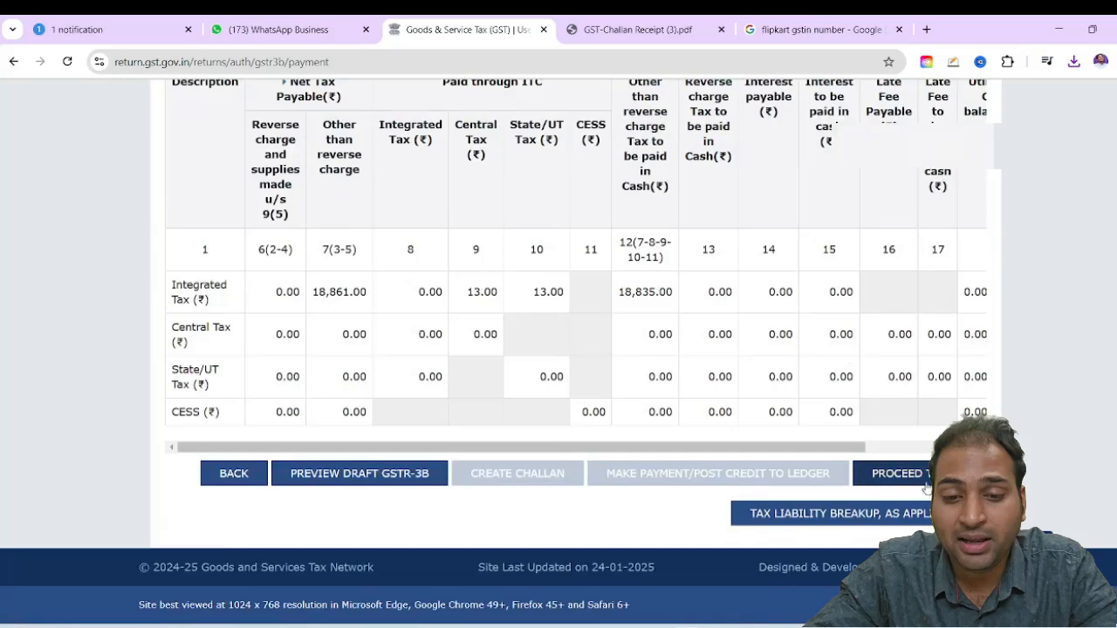
# Proceed to file GSTR-3B, accept the verification declaration and select the authorised signatory
pyautogui.click(923, 479)
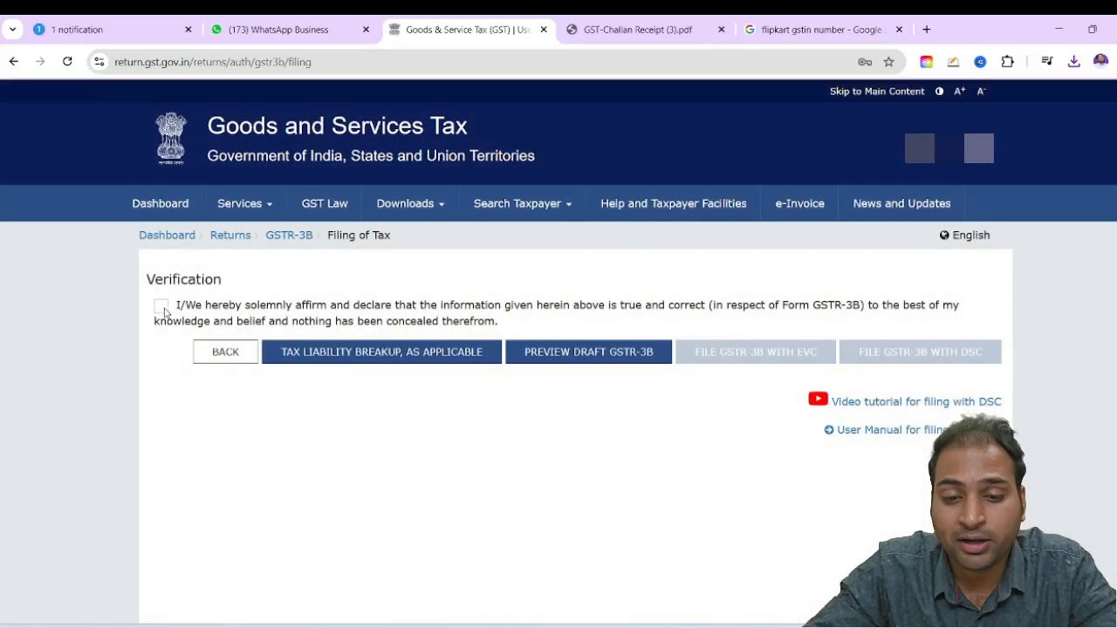
pyautogui.click(162, 306)
pyautogui.click(357, 364)
pyautogui.click(262, 388)
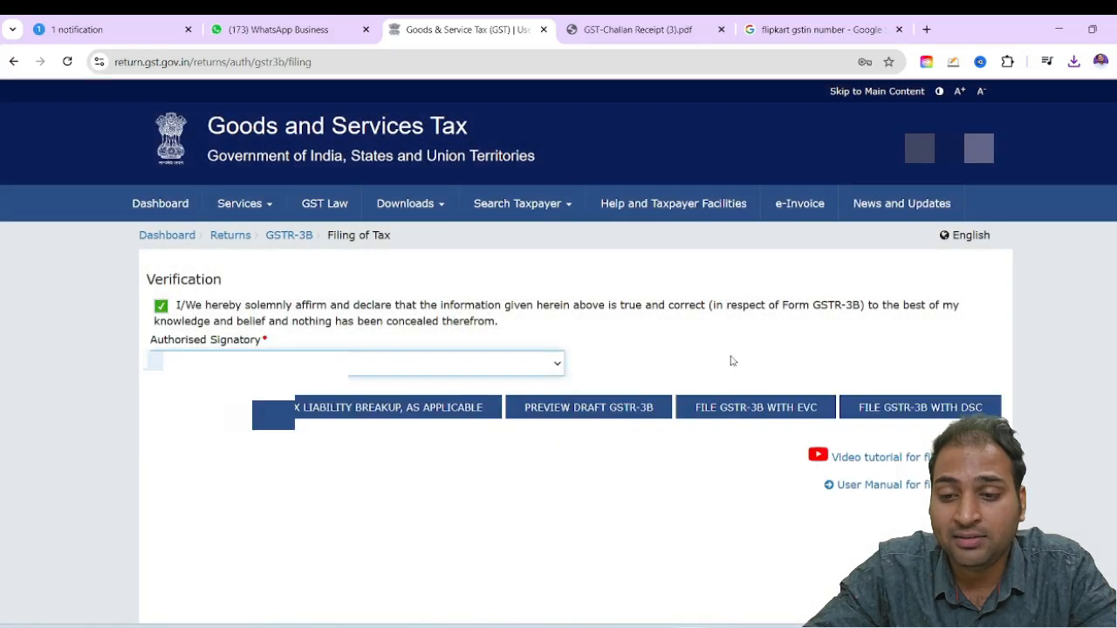
# File GSTR-3B with EVC, verifying the one-time password, then close the filing message and decline the browser's password update
pyautogui.click(725, 407)
pyautogui.click(563, 249)
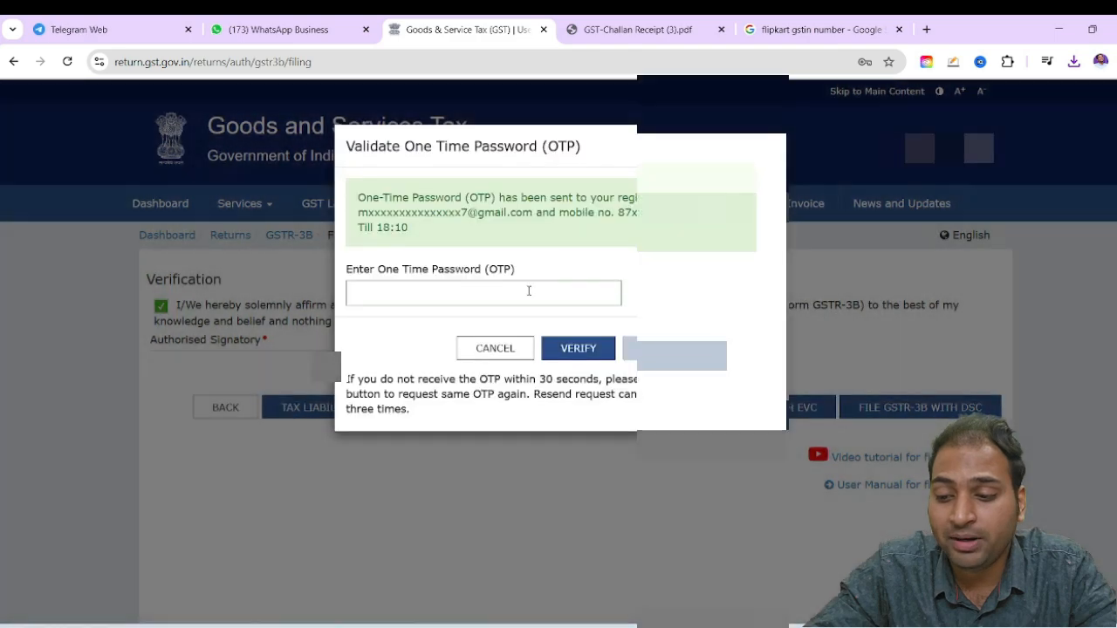
pyautogui.click(528, 291)
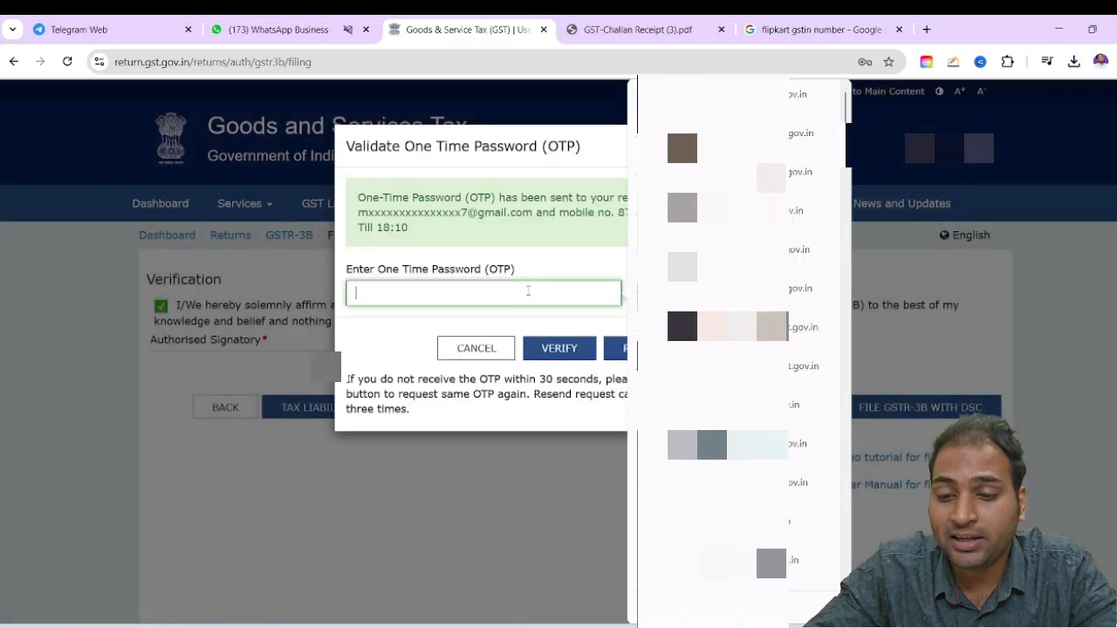
pyautogui.press('capslock')
pyautogui.write('a')
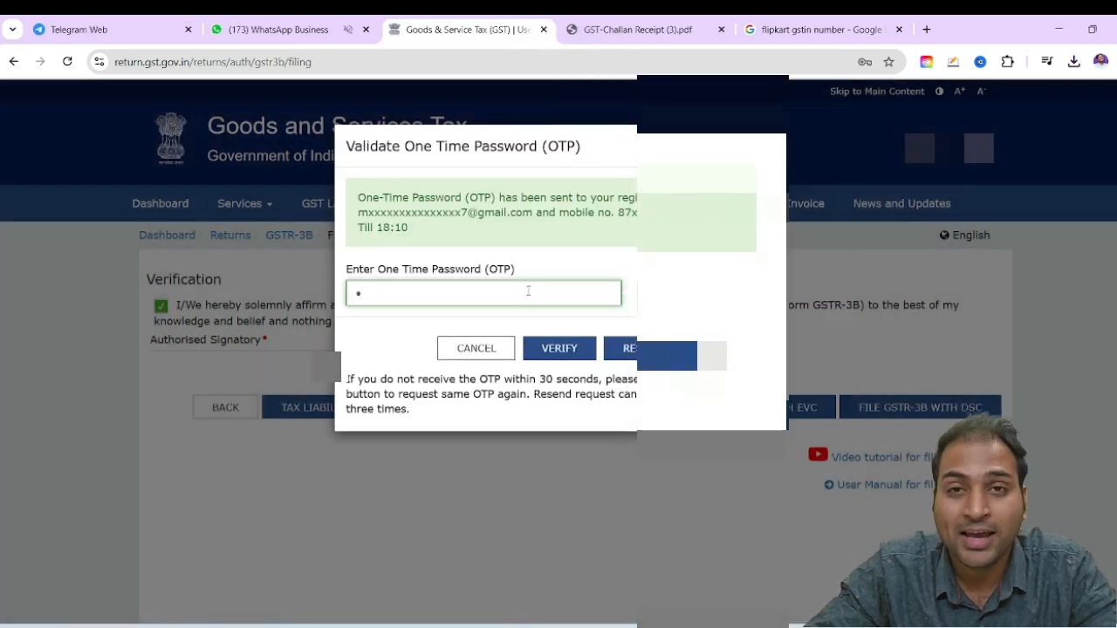
pyautogui.press('BackSpace')
pyautogui.write('••')
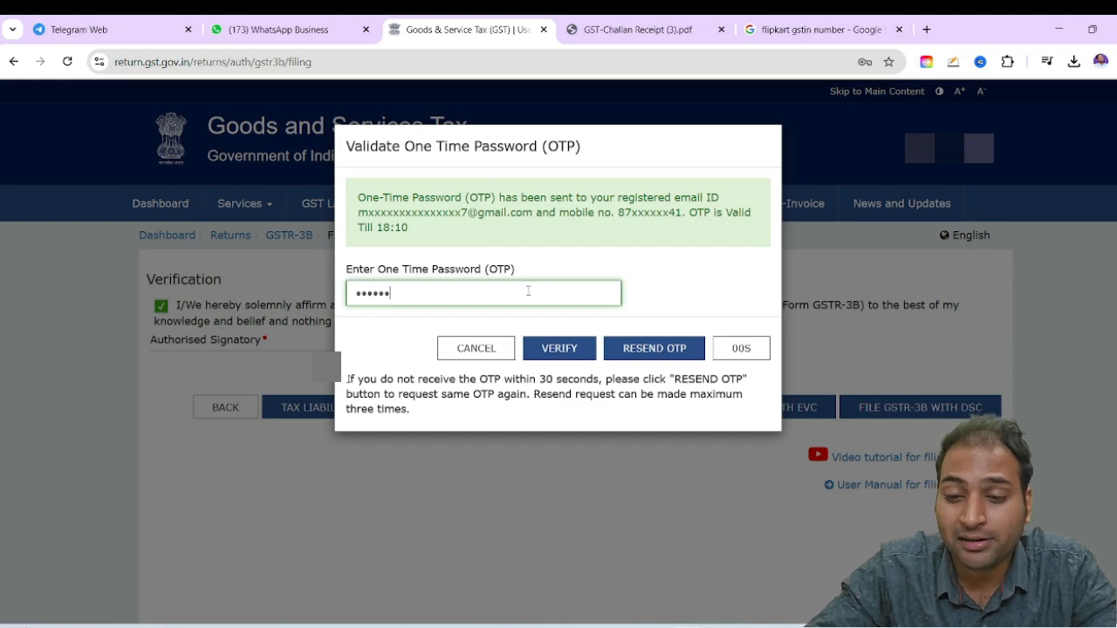
pyautogui.click(559, 348)
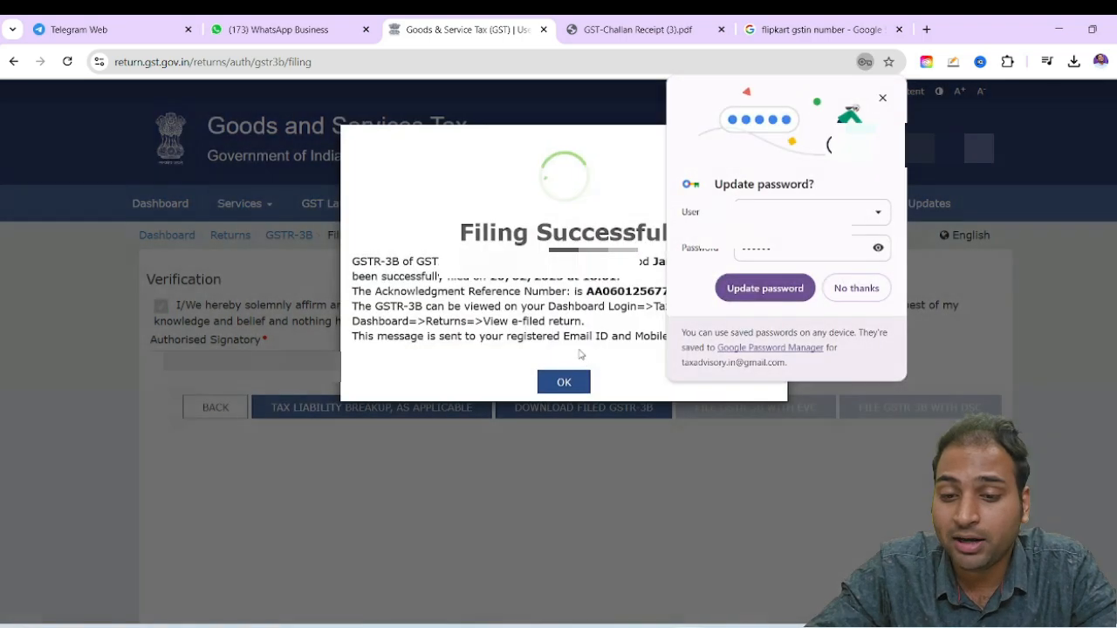
pyautogui.click(565, 380)
pyautogui.click(856, 289)
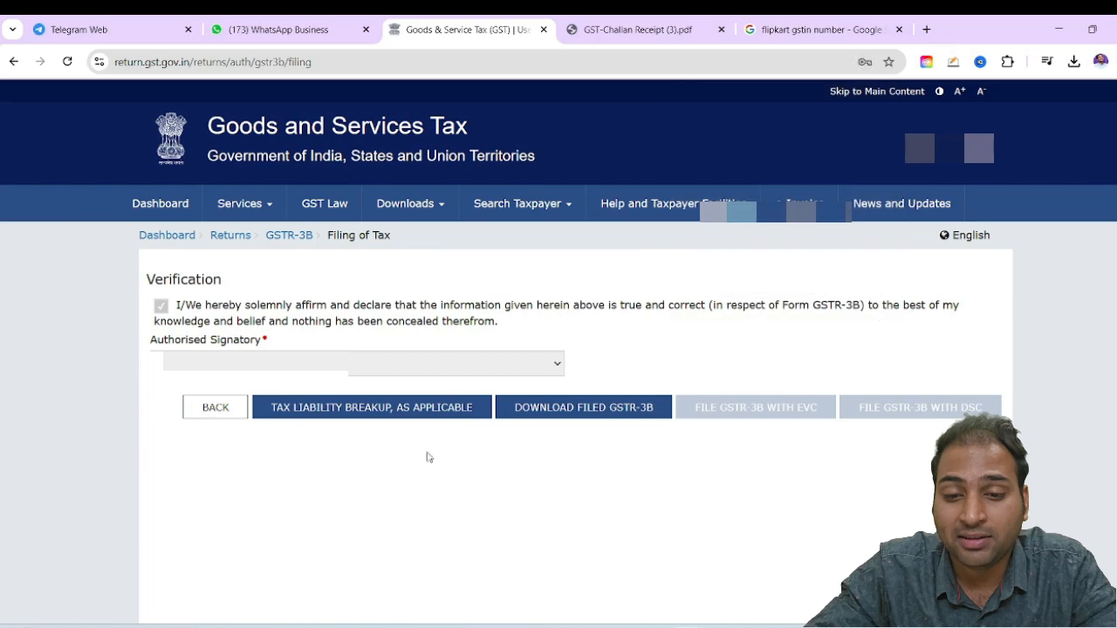
pyautogui.moveTo(243, 305); pyautogui.dragTo(428, 321)
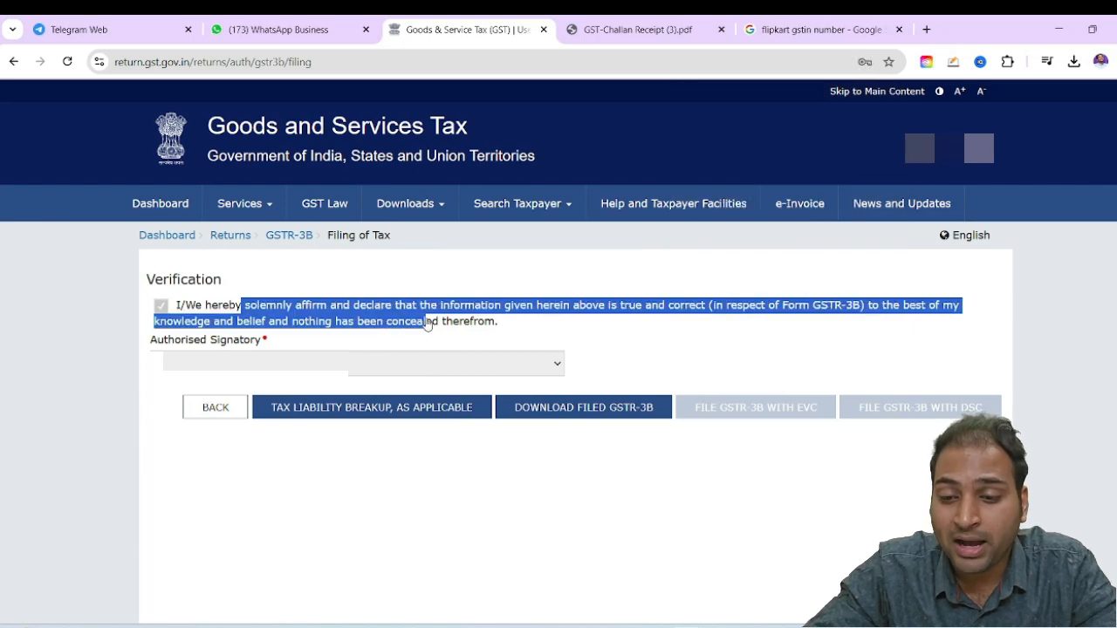
pyautogui.click(670, 357)
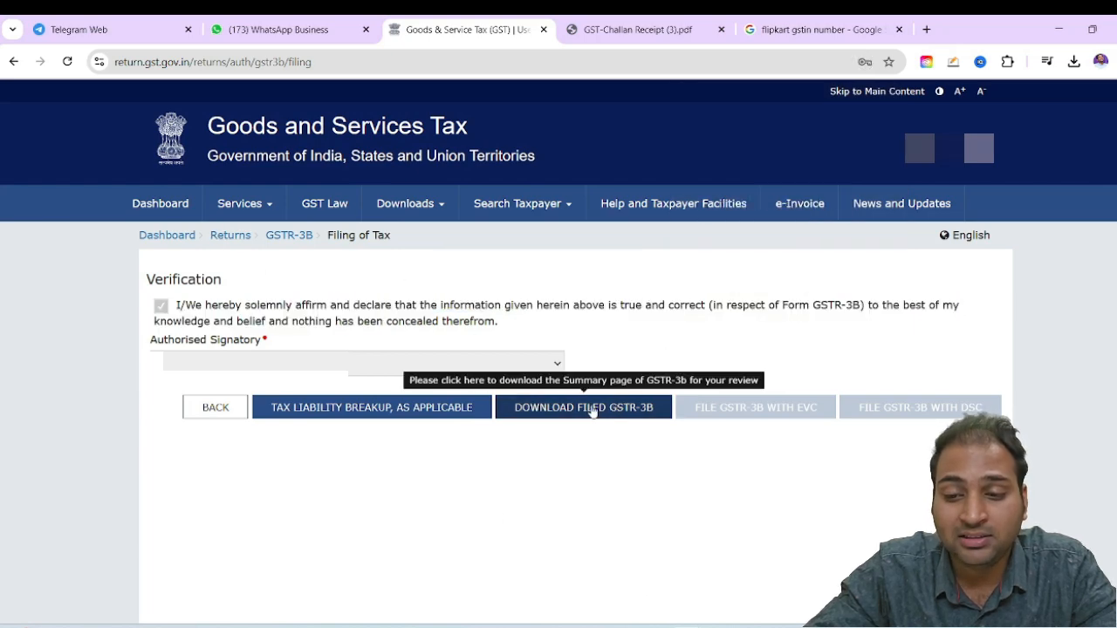
# Download the filed GSTR-3B and look through the PDF
pyautogui.click(583, 407)
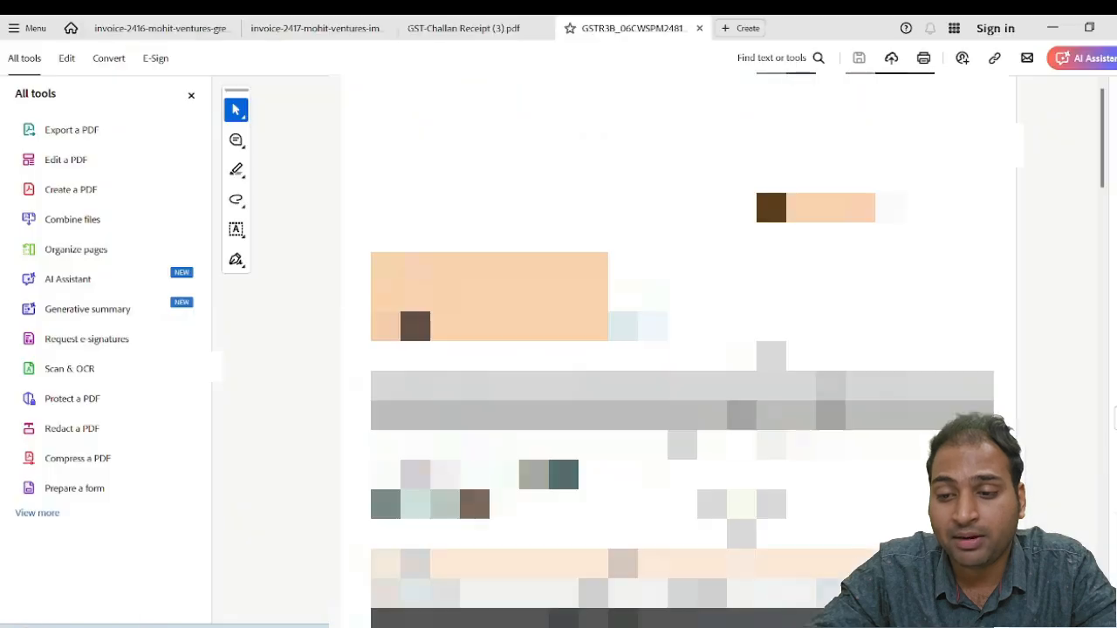
pyautogui.scroll(-4, 672, 349)
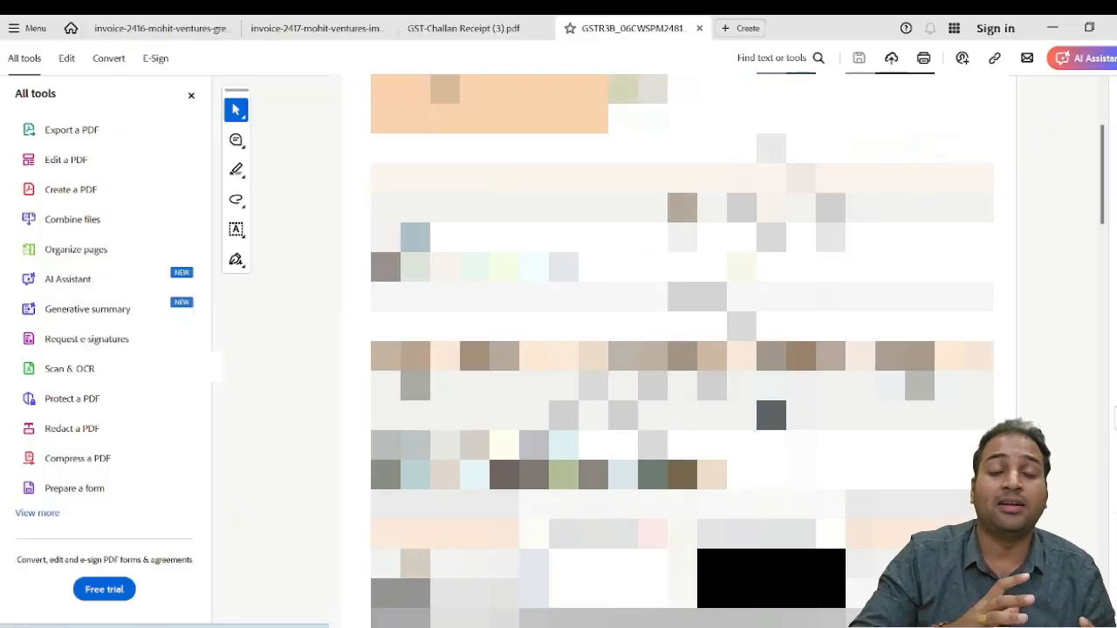
pyautogui.hotkey('alt', 'Tab')
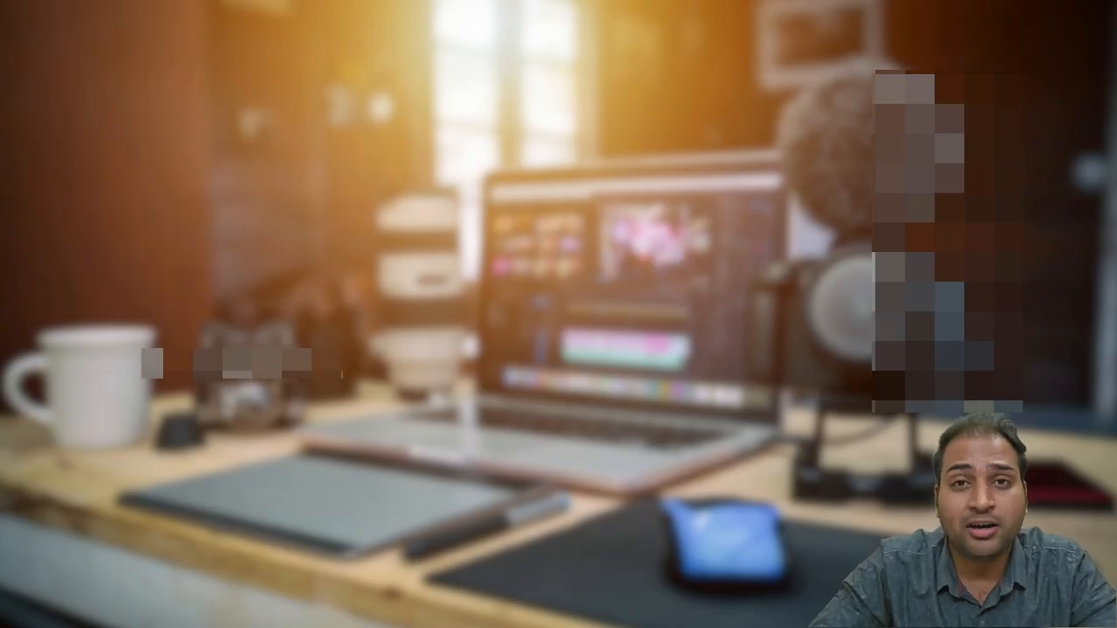